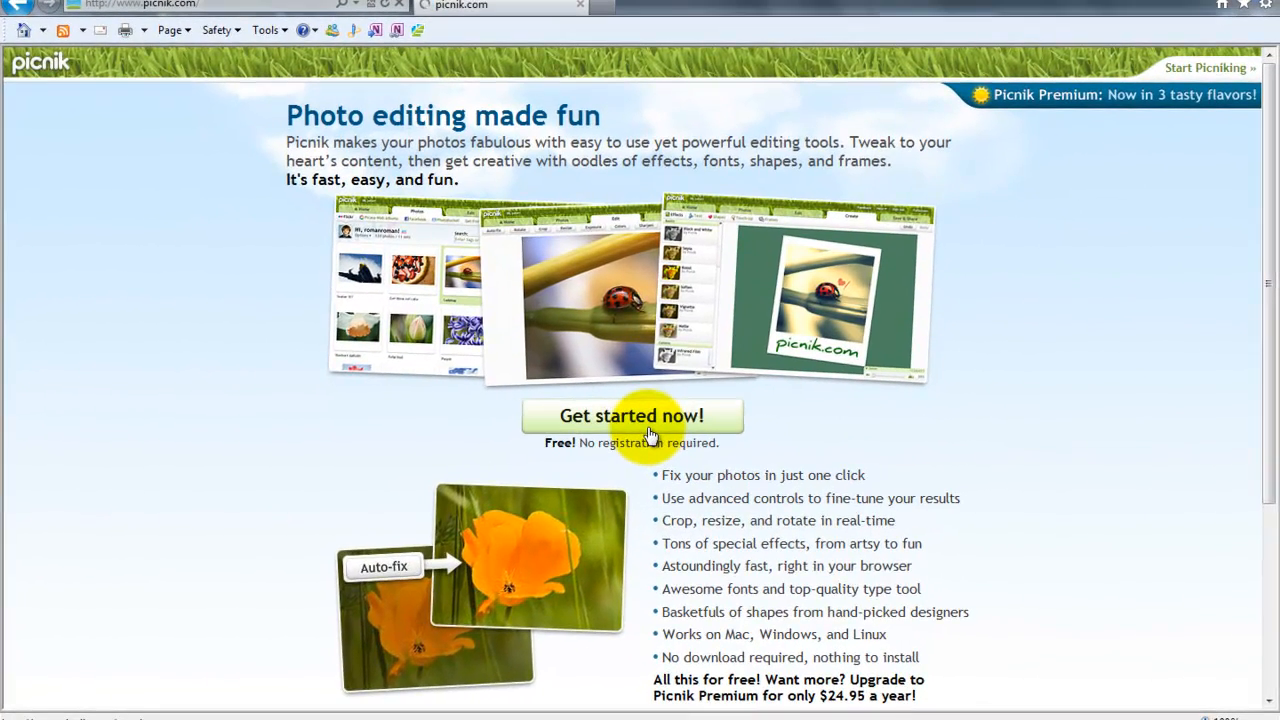
Step: Start Picnik without registering and upload the vintage French advertisement (fabriqueparisgfairy007b (3).jpg) from the Stampmaker Day folder
{"action": "left_click", "coordinate": [649, 430]}
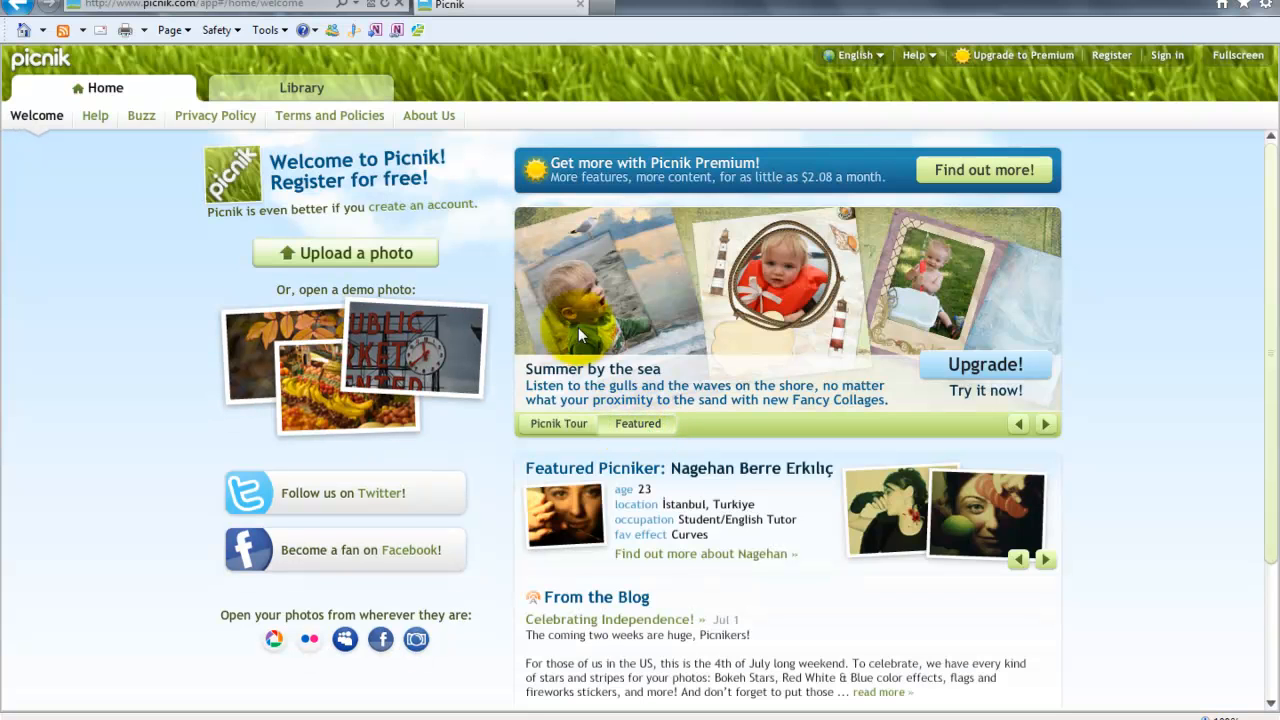
{"action": "left_click", "coordinate": [339, 252]}
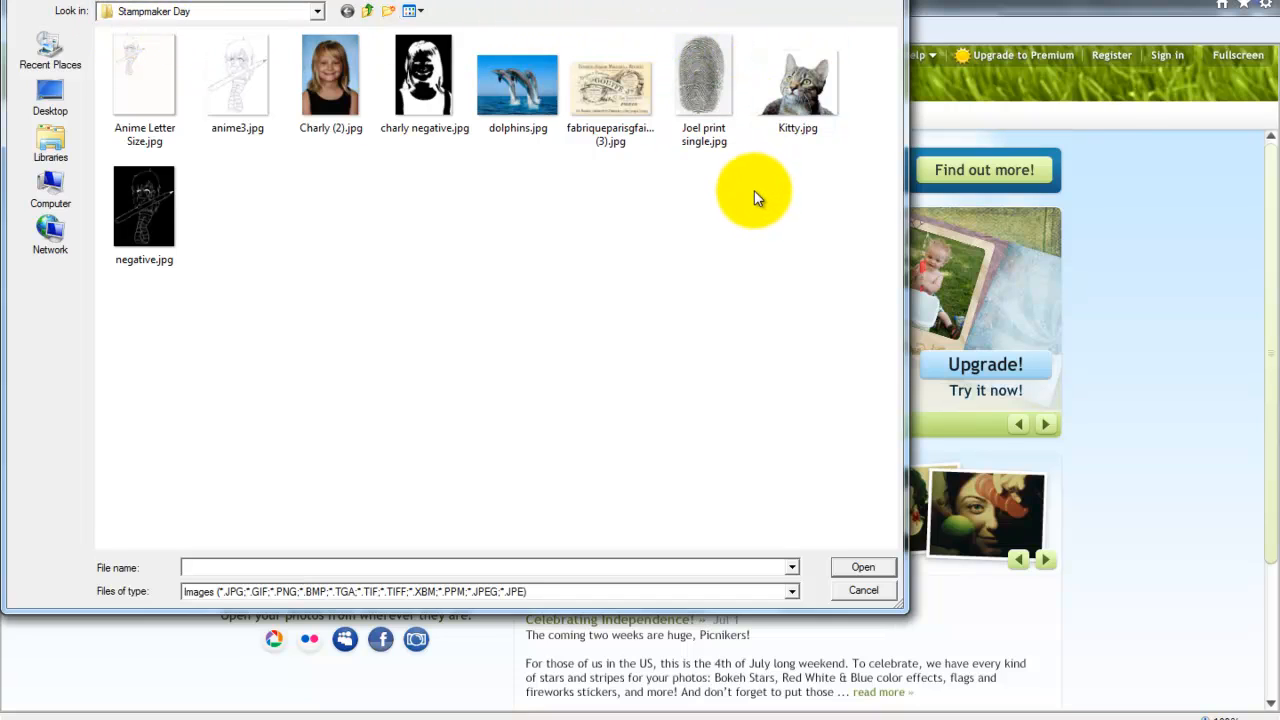
{"action": "double_click", "coordinate": [601, 91]}
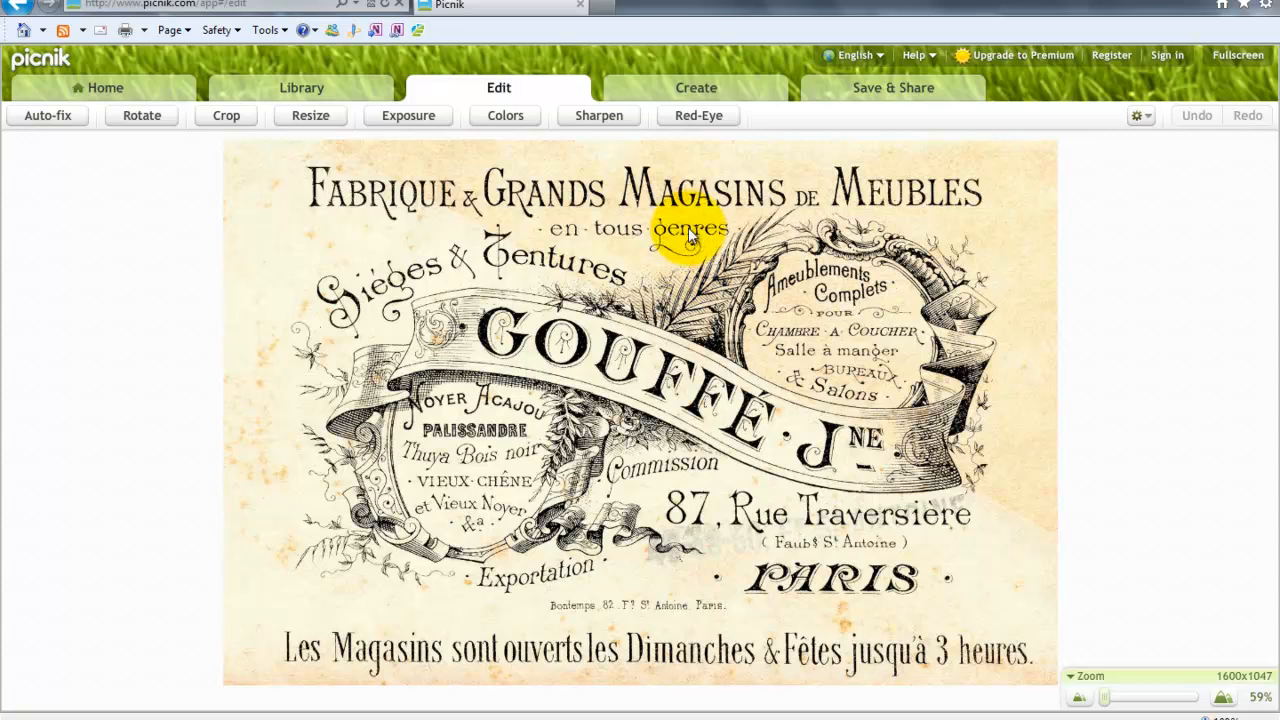
Step: Choose the basic Black and White effect for the advertisement image
{"action": "left_click", "coordinate": [700, 93]}
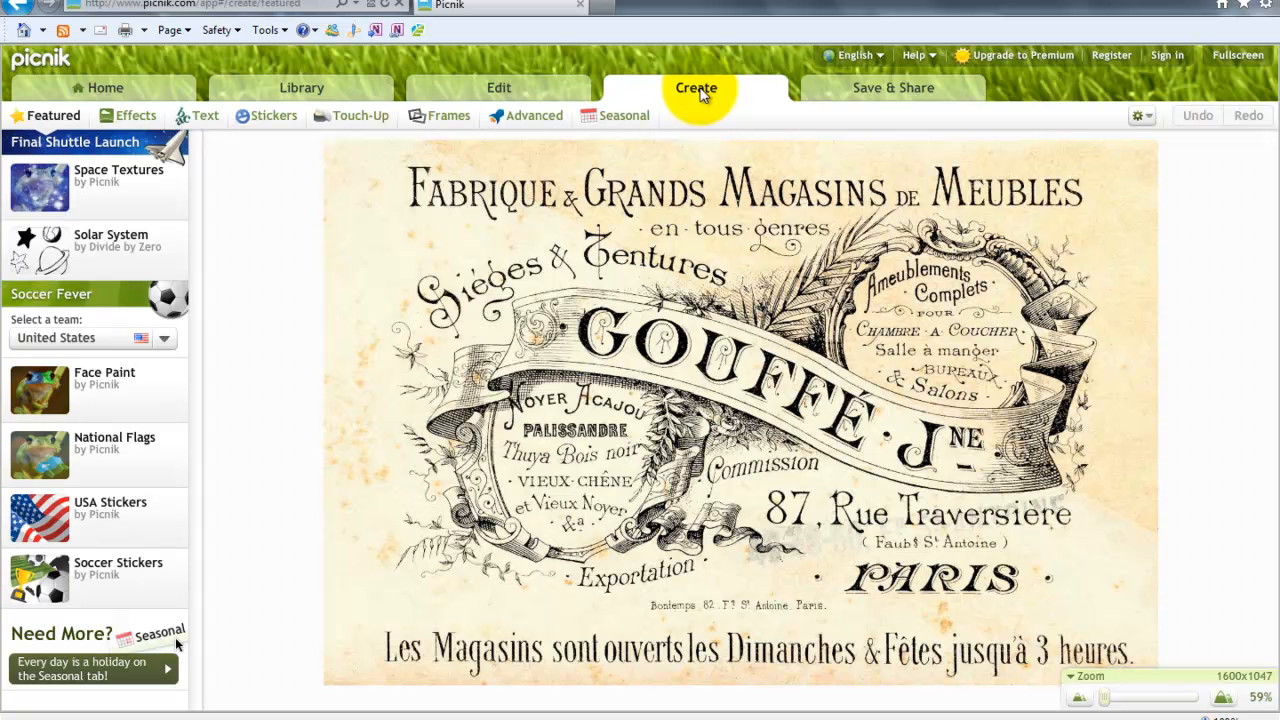
{"action": "left_click", "coordinate": [140, 118]}
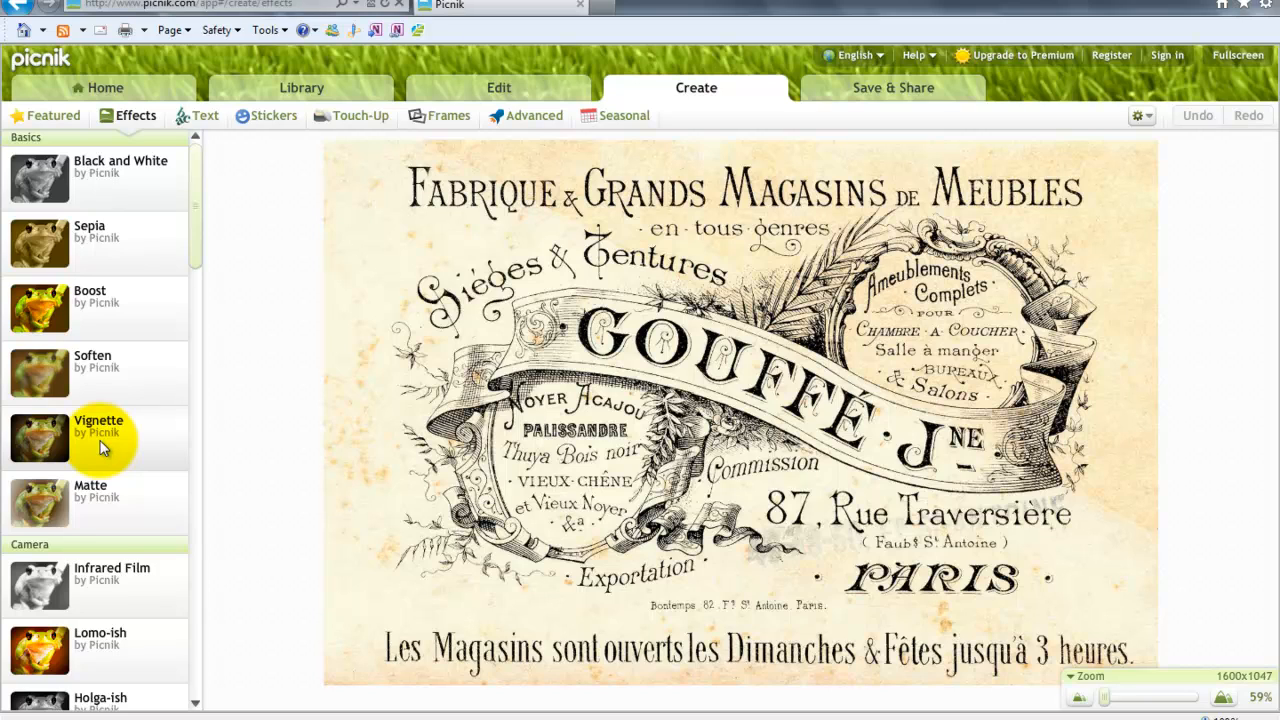
{"action": "left_click", "coordinate": [93, 172]}
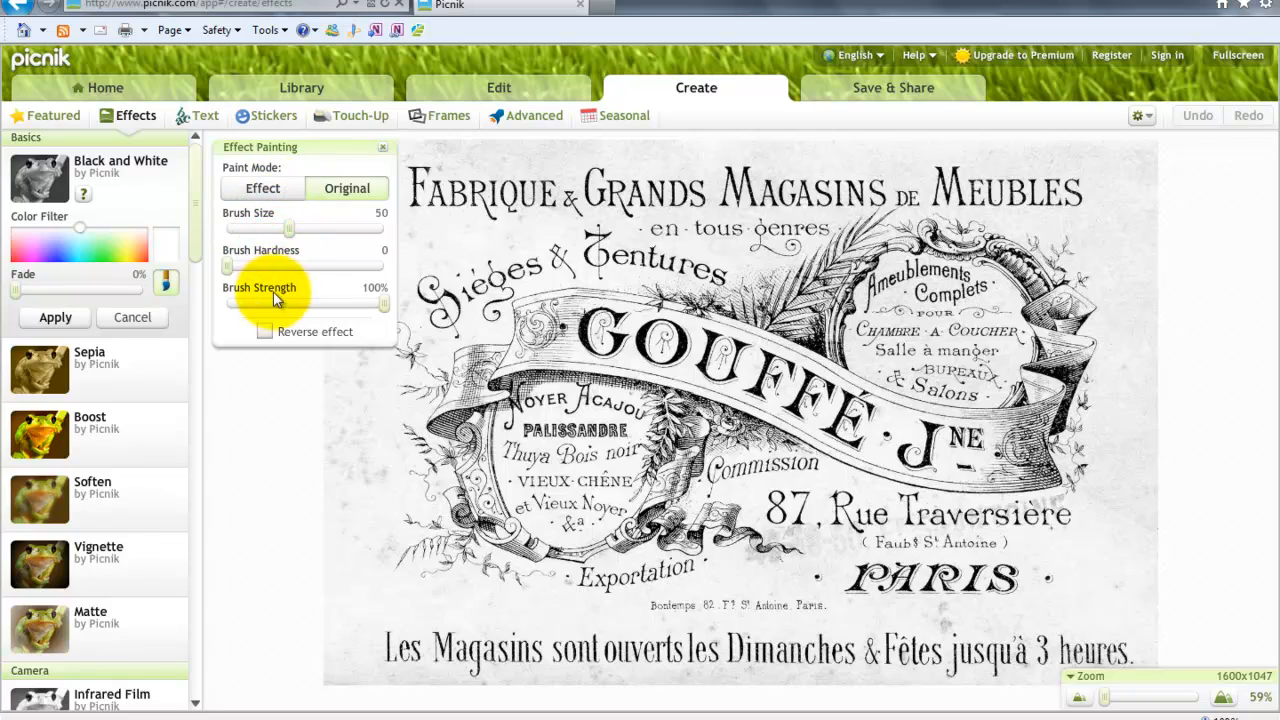
{"action": "mouse_move", "coordinate": [440, 260]}
{"action": "left_mouse_down"}
{"action": "mouse_move", "coordinate": [477, 239]}
{"action": "mouse_move", "coordinate": [520, 246]}
{"action": "left_mouse_up"}
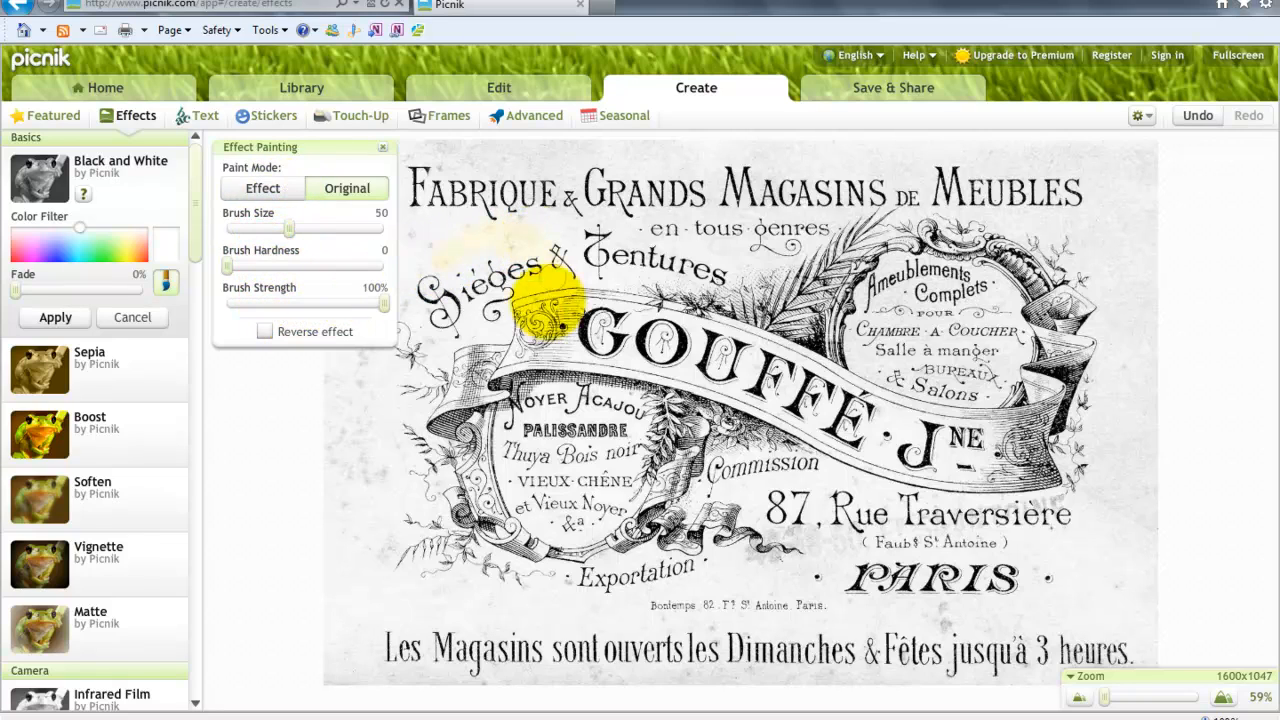
{"action": "mouse_move", "coordinate": [548, 305]}
{"action": "left_mouse_down"}
{"action": "mouse_move", "coordinate": [666, 228]}
{"action": "mouse_move", "coordinate": [791, 193]}
{"action": "mouse_move", "coordinate": [708, 198]}
{"action": "mouse_move", "coordinate": [658, 312]}
{"action": "mouse_move", "coordinate": [626, 345]}
{"action": "mouse_move", "coordinate": [720, 322]}
{"action": "mouse_move", "coordinate": [728, 292]}
{"action": "mouse_move", "coordinate": [713, 293]}
{"action": "mouse_move", "coordinate": [713, 245]}
{"action": "mouse_move", "coordinate": [620, 305]}
{"action": "mouse_move", "coordinate": [676, 300]}
{"action": "mouse_move", "coordinate": [755, 255]}
{"action": "mouse_move", "coordinate": [728, 298]}
{"action": "mouse_move", "coordinate": [643, 340]}
{"action": "mouse_move", "coordinate": [656, 362]}
{"action": "mouse_move", "coordinate": [701, 358]}
{"action": "mouse_move", "coordinate": [708, 325]}
{"action": "mouse_move", "coordinate": [668, 350]}
{"action": "mouse_move", "coordinate": [688, 345]}
{"action": "mouse_move", "coordinate": [726, 370]}
{"action": "mouse_move", "coordinate": [733, 352]}
{"action": "mouse_move", "coordinate": [663, 370]}
{"action": "mouse_move", "coordinate": [593, 330]}
{"action": "mouse_move", "coordinate": [623, 330]}
{"action": "mouse_move", "coordinate": [583, 305]}
{"action": "mouse_move", "coordinate": [603, 290]}
{"action": "mouse_move", "coordinate": [566, 300]}
{"action": "mouse_move", "coordinate": [576, 352]}
{"action": "mouse_move", "coordinate": [618, 345]}
{"action": "mouse_move", "coordinate": [593, 345]}
{"action": "mouse_move", "coordinate": [593, 305]}
{"action": "mouse_move", "coordinate": [623, 325]}
{"action": "mouse_move", "coordinate": [678, 327]}
{"action": "left_mouse_up"}
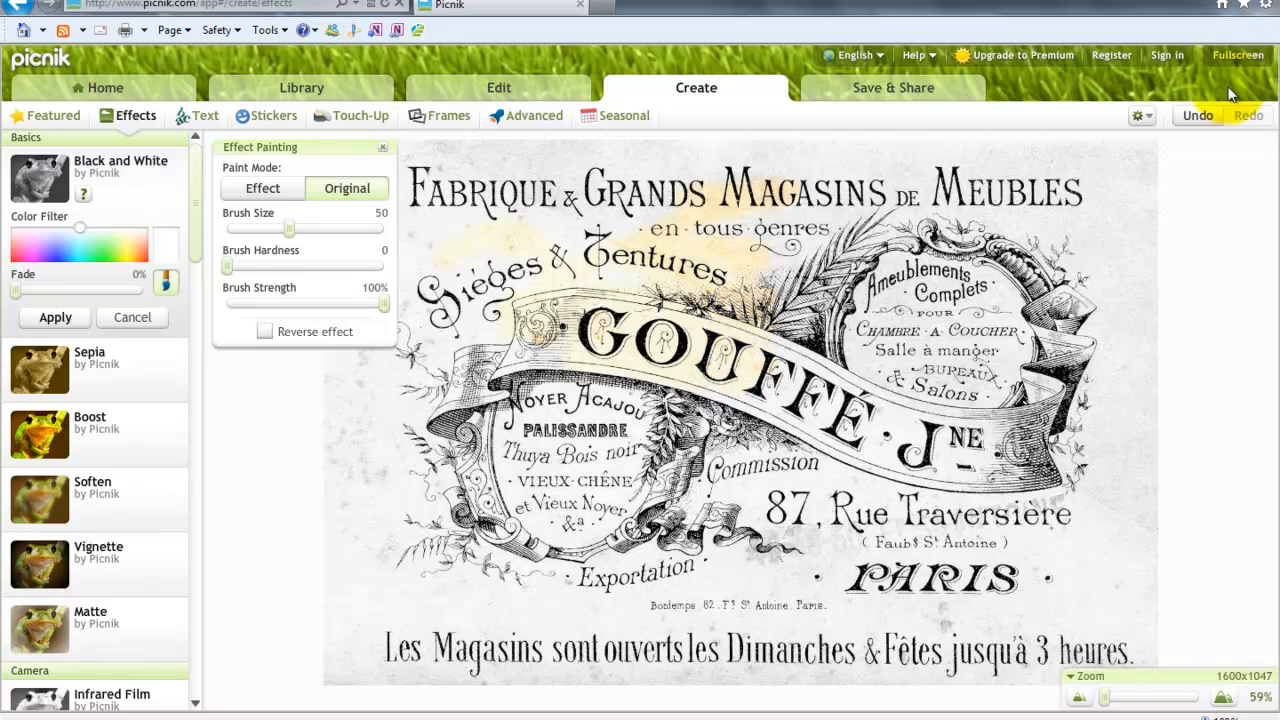
{"action": "left_click", "coordinate": [1190, 115]}
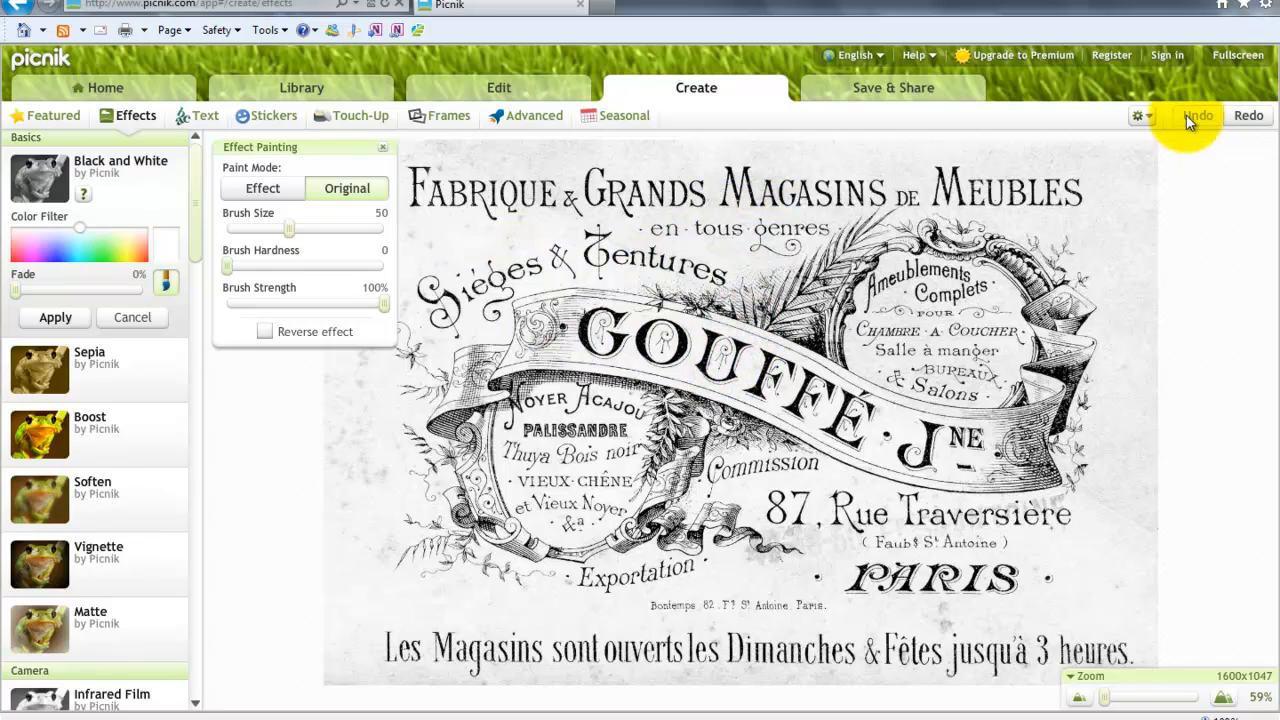
Step: Apply the Black and White effect, and turn the image into a negative with the Invert effect
{"action": "left_click", "coordinate": [55, 317]}
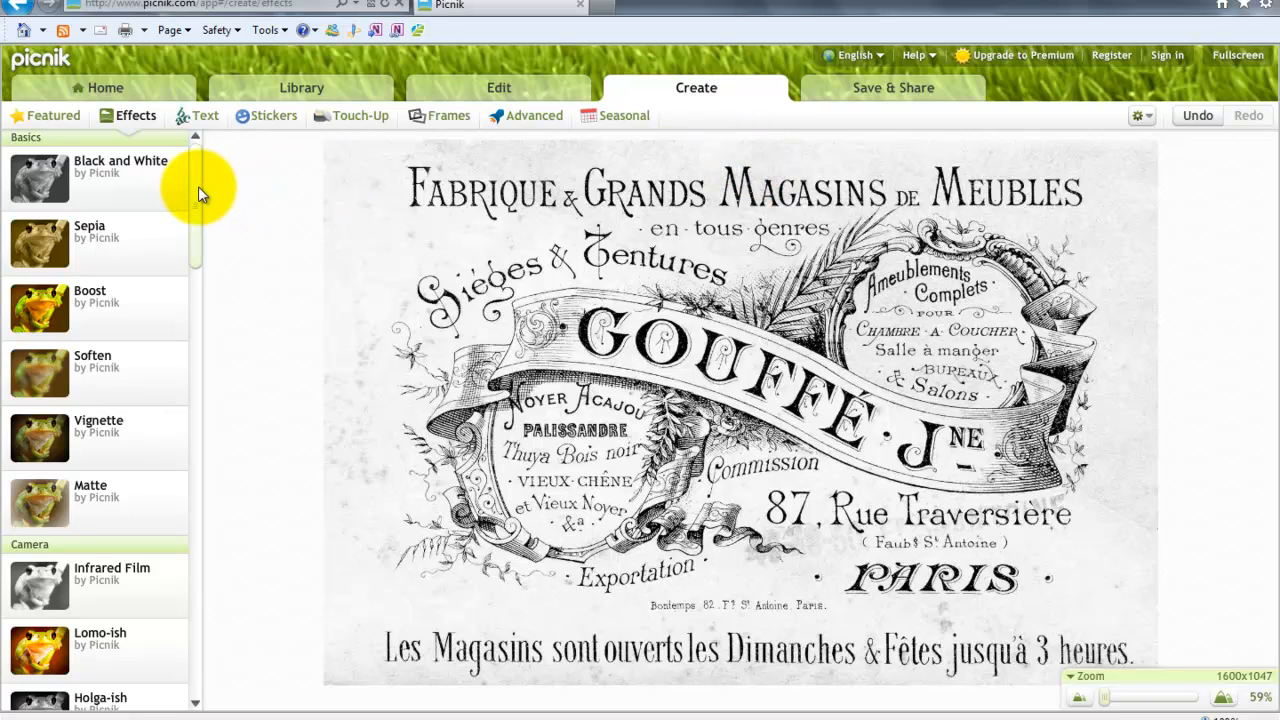
{"action": "left_click_drag", "start_coordinate": [197, 187], "coordinate": [202, 385]}
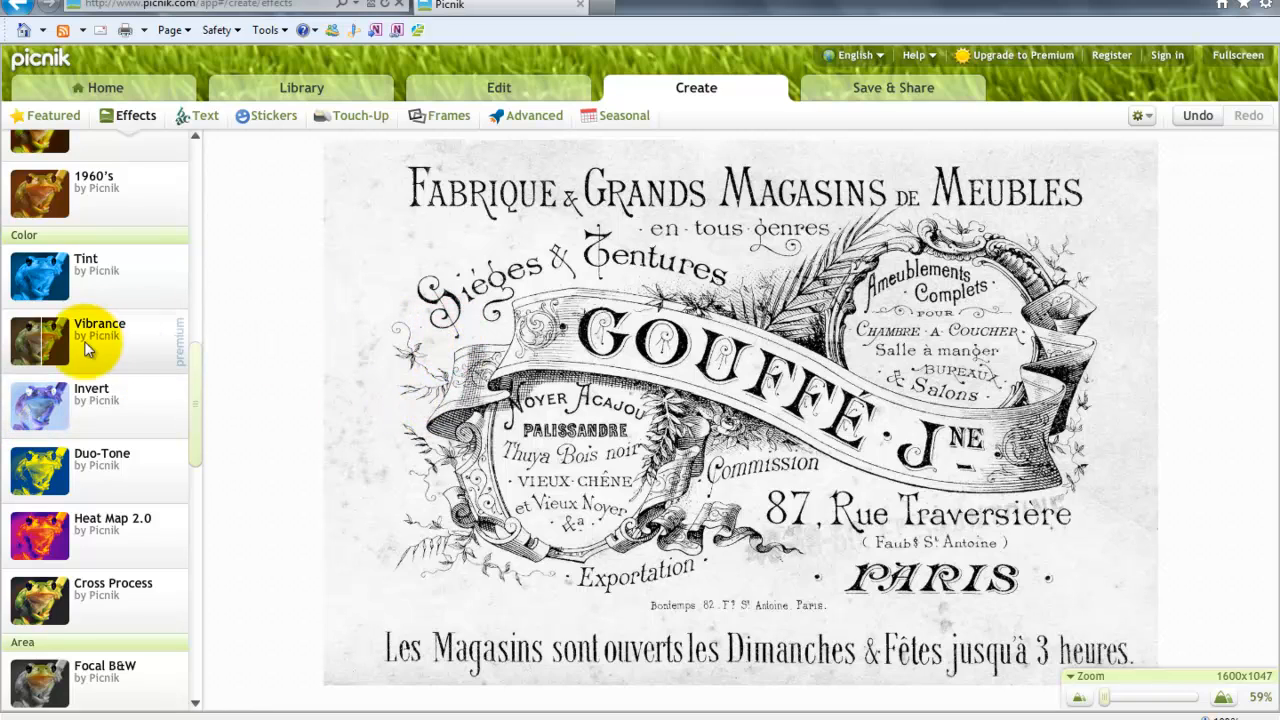
{"action": "left_click", "coordinate": [33, 416]}
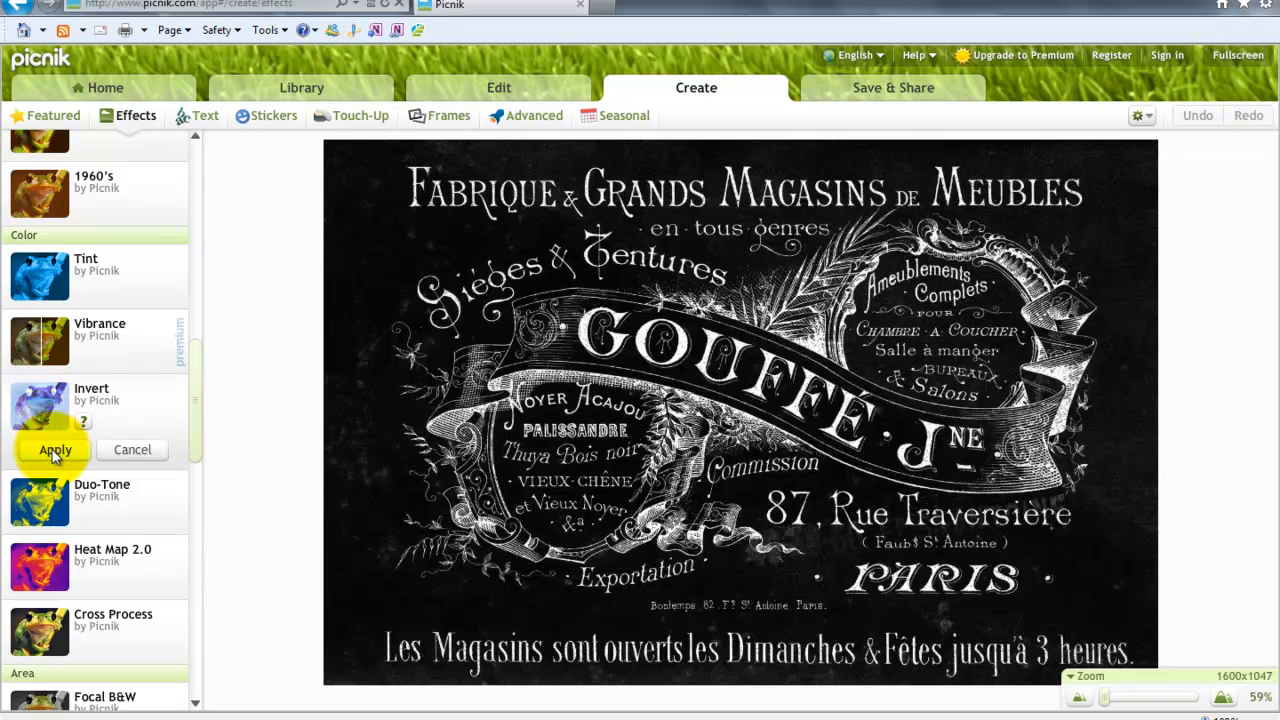
{"action": "left_click", "coordinate": [55, 451]}
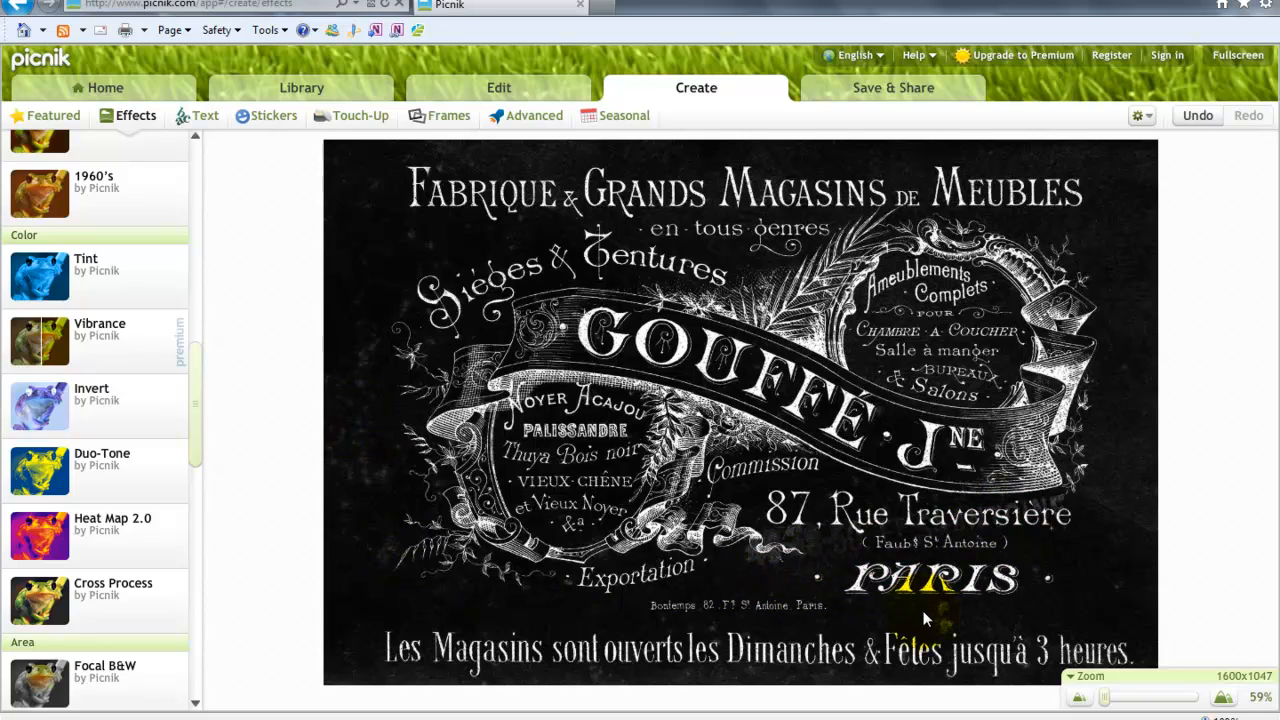
Step: Adjust the negative's exposure to -35 and contrast to 76, and accept the changes
{"action": "left_click", "coordinate": [493, 92]}
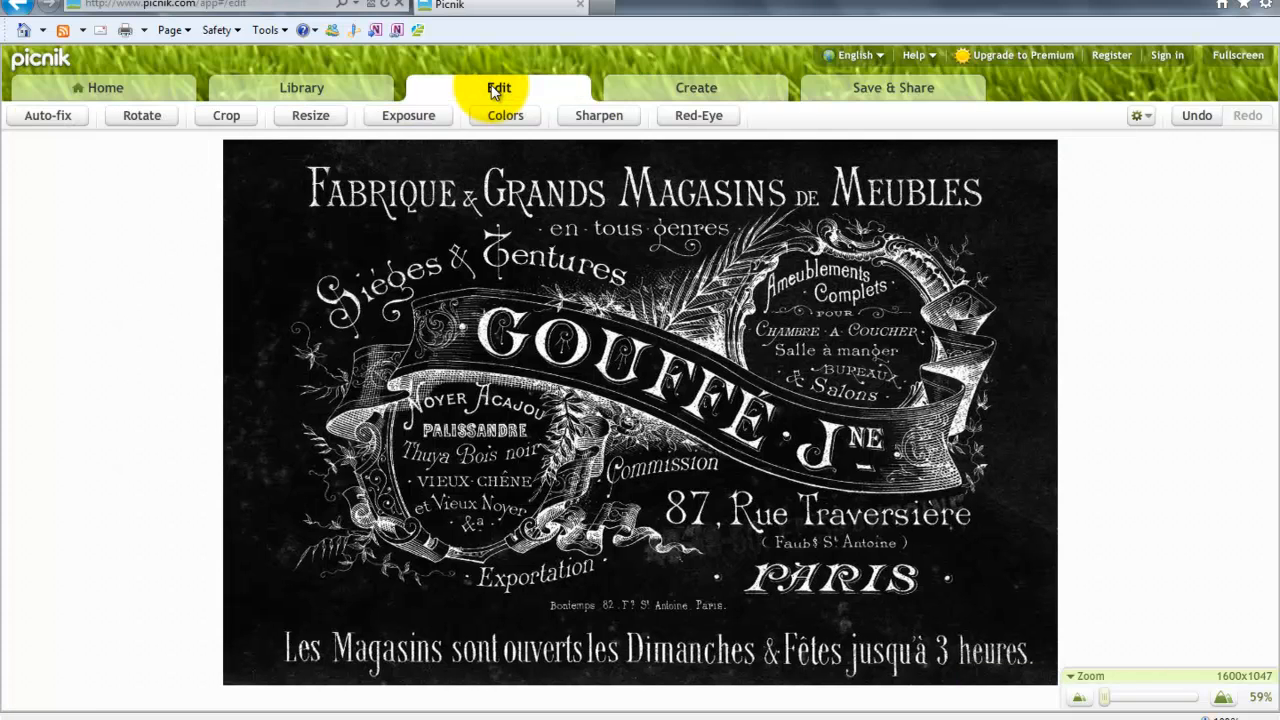
{"action": "left_click", "coordinate": [424, 115]}
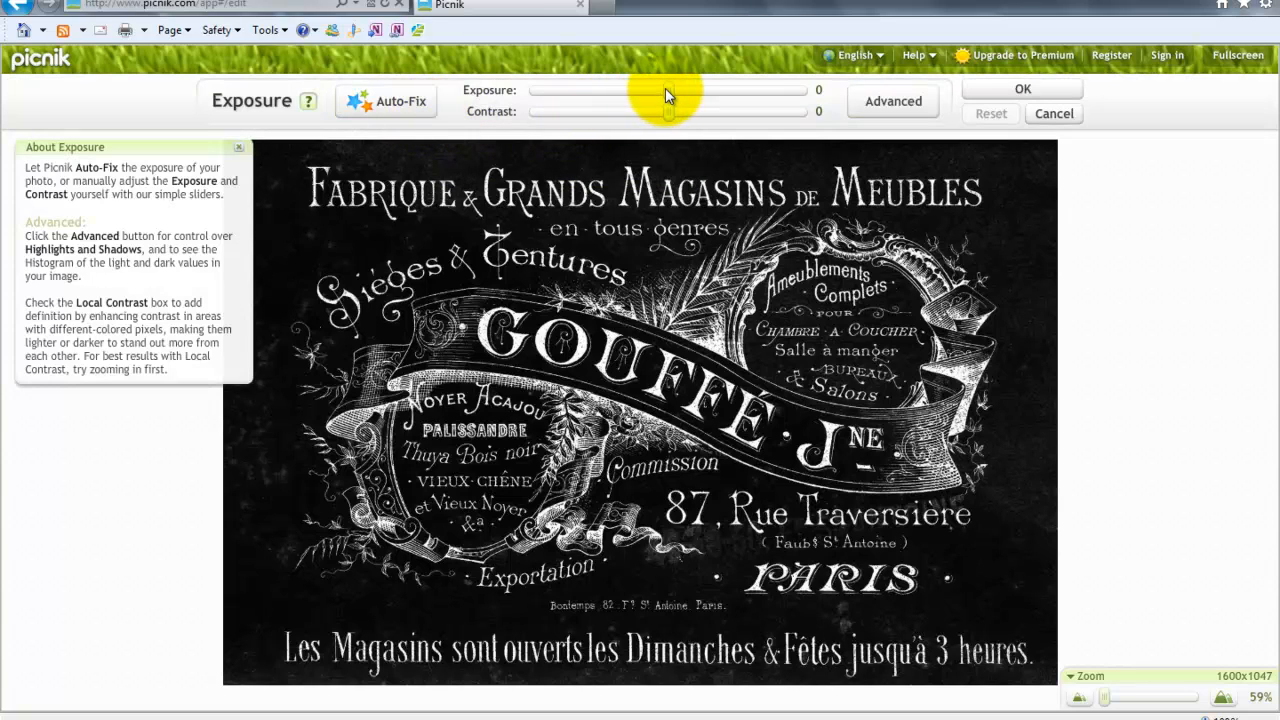
{"action": "left_click_drag", "start_coordinate": [666, 90], "coordinate": [777, 116]}
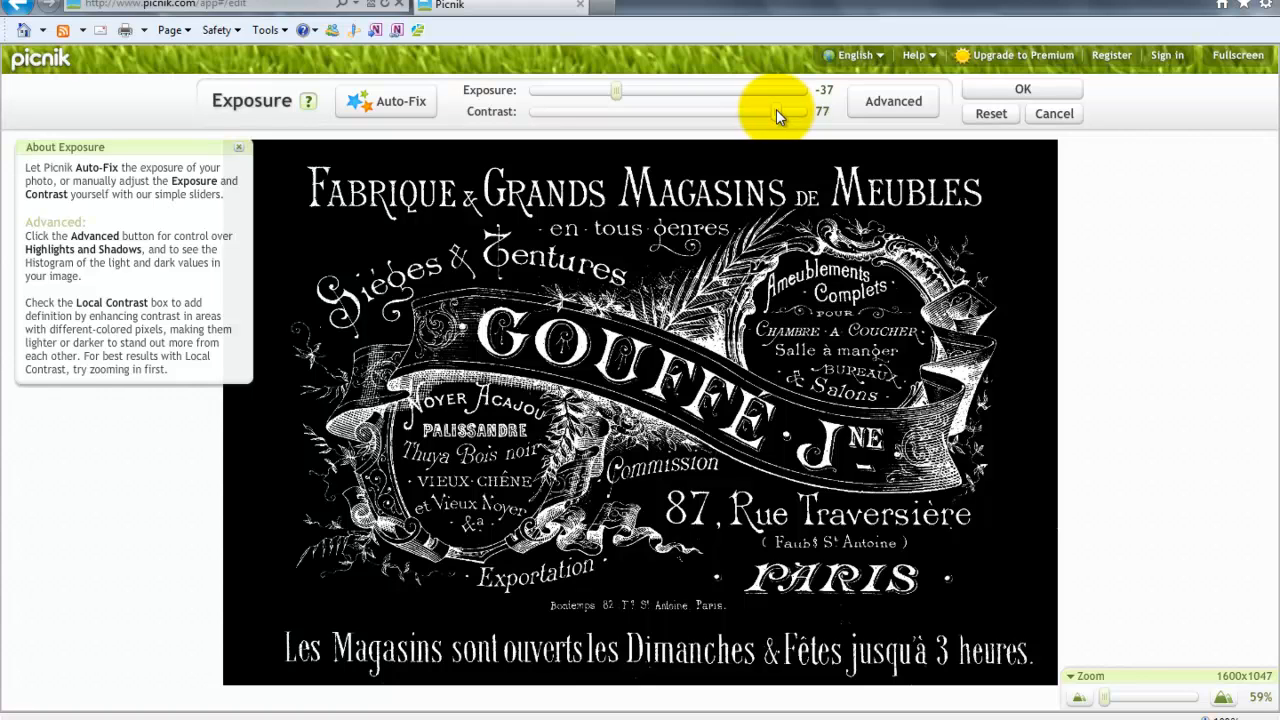
{"action": "mouse_move", "coordinate": [621, 93]}
{"action": "left_mouse_down"}
{"action": "mouse_move", "coordinate": [583, 93]}
{"action": "mouse_move", "coordinate": [624, 90]}
{"action": "left_mouse_up"}
{"action": "left_click_drag", "start_coordinate": [771, 114], "coordinate": [774, 114]}
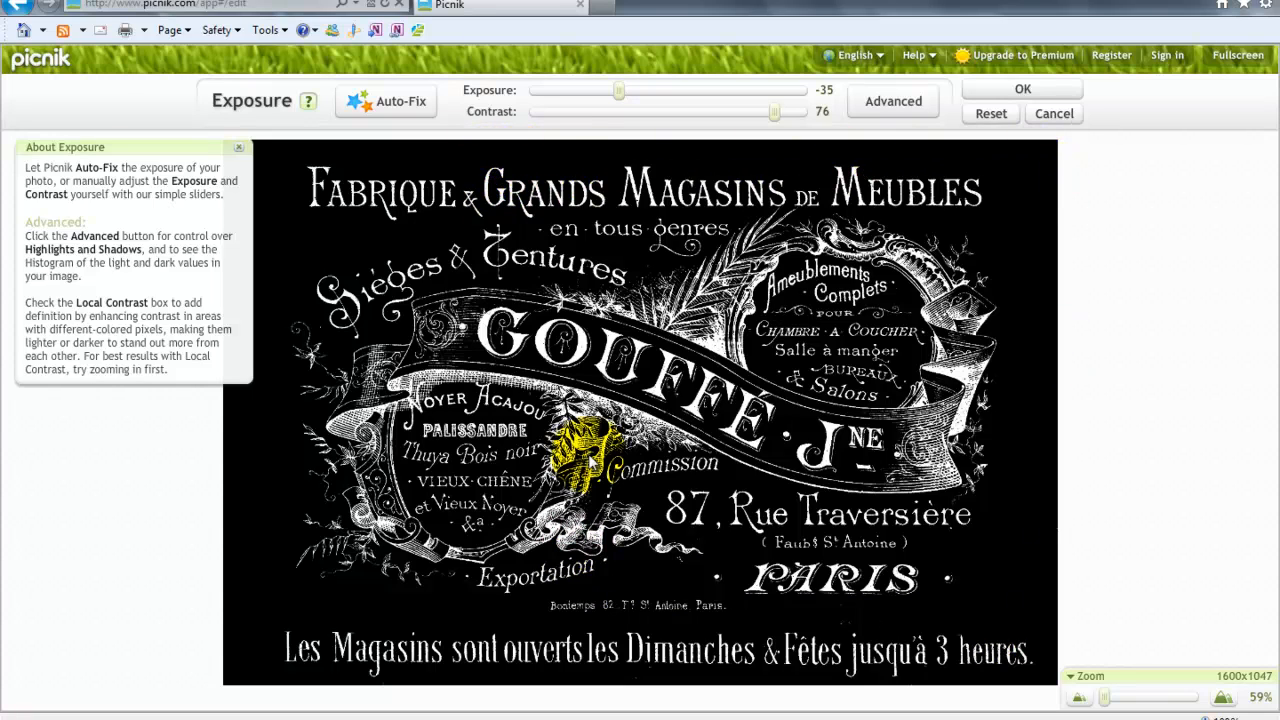
{"action": "left_click", "coordinate": [1059, 88]}
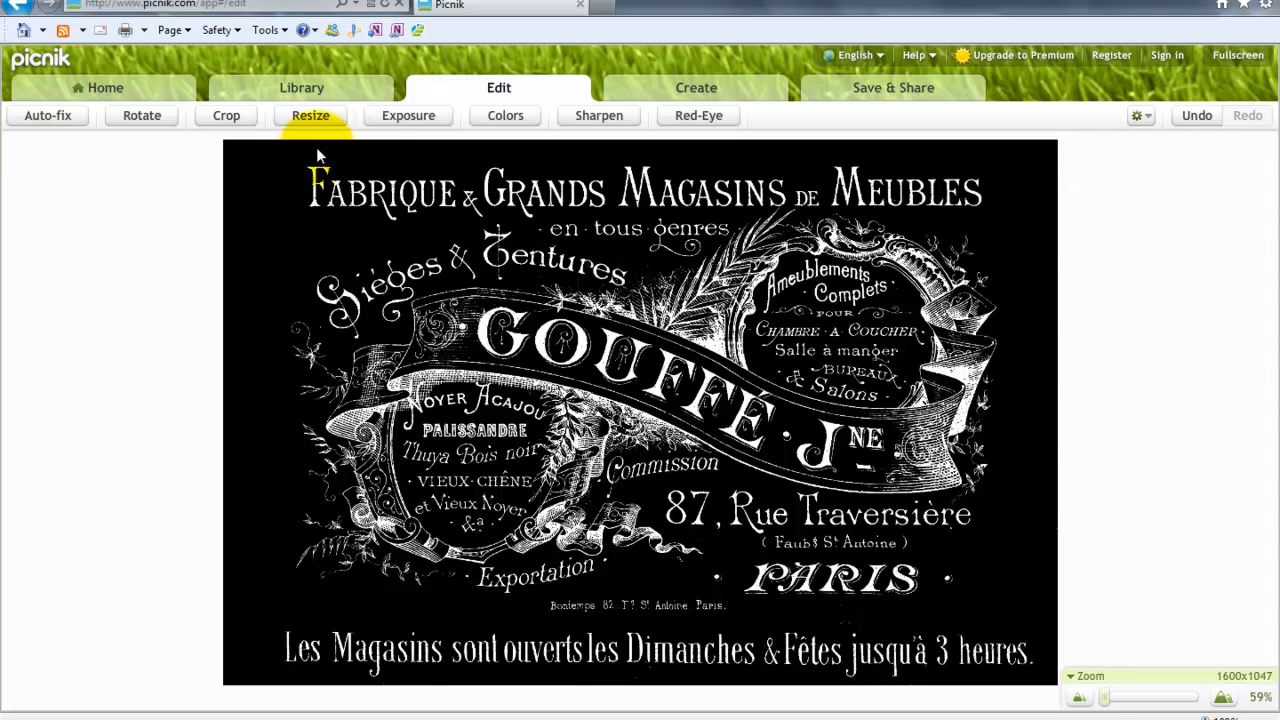
{"action": "left_click", "coordinate": [237, 116]}
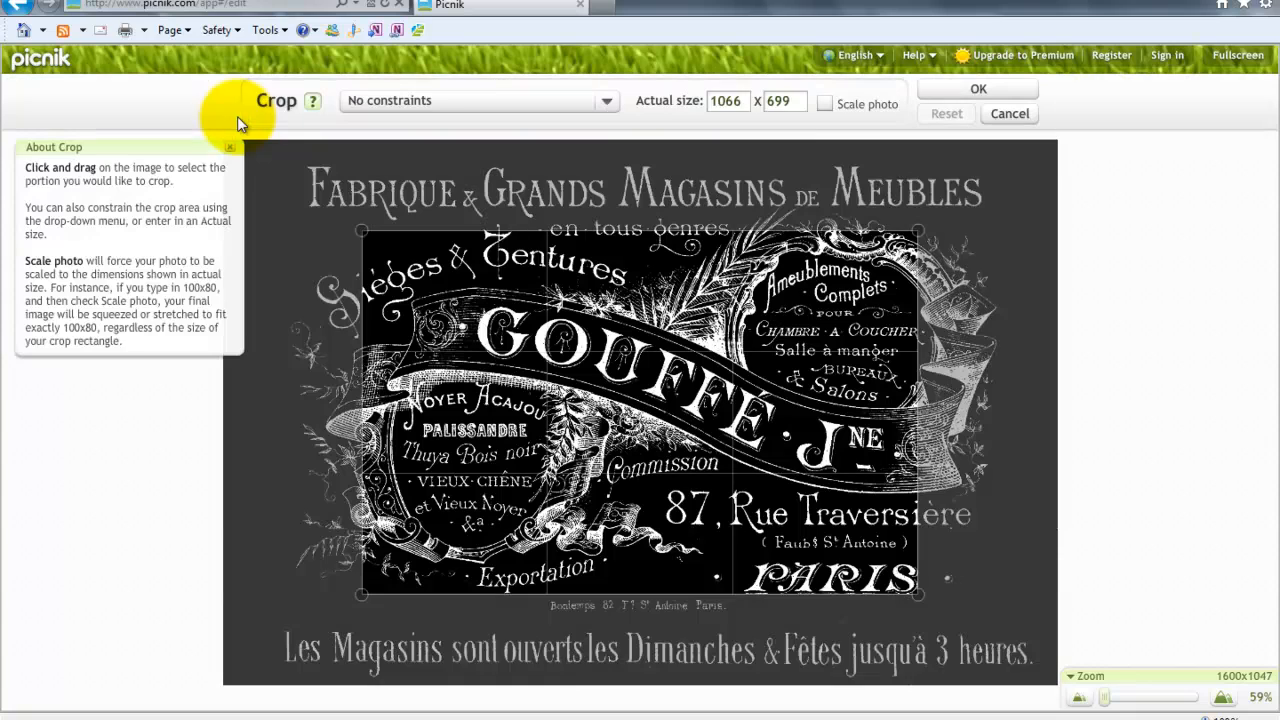
{"action": "left_click_drag", "start_coordinate": [766, 455], "coordinate": [849, 397]}
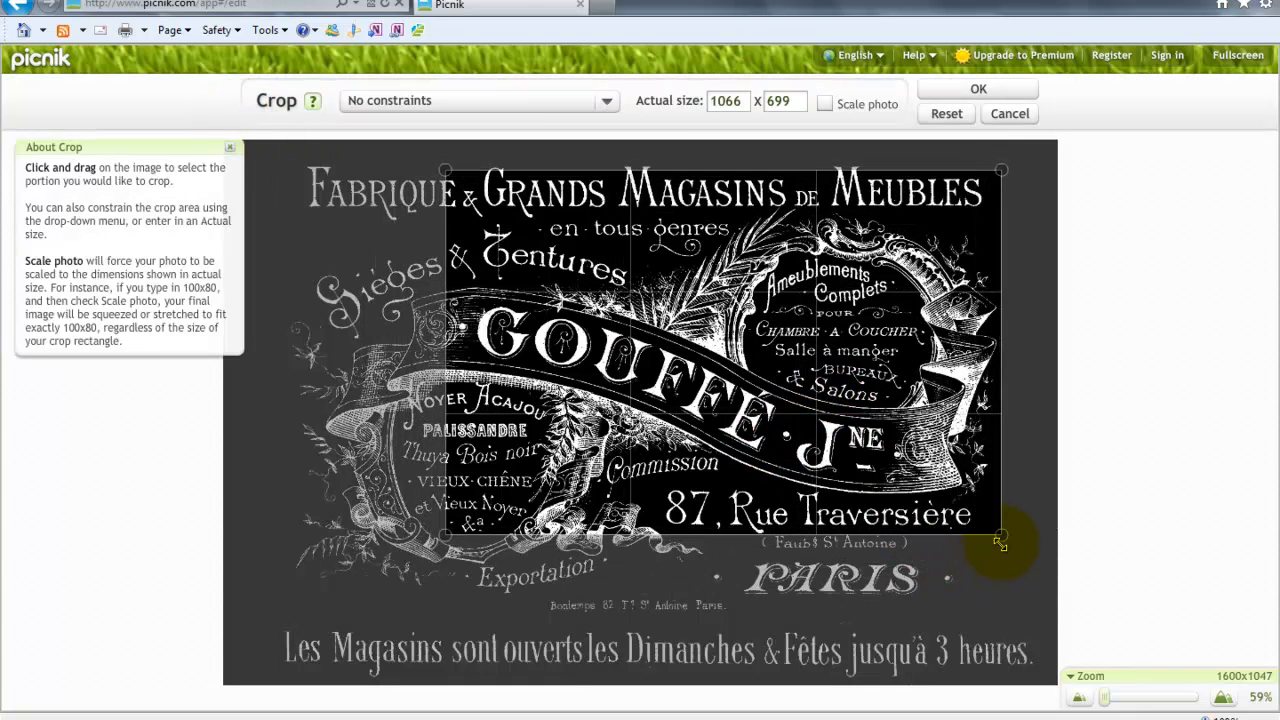
{"action": "left_click_drag", "start_coordinate": [1000, 543], "coordinate": [732, 426]}
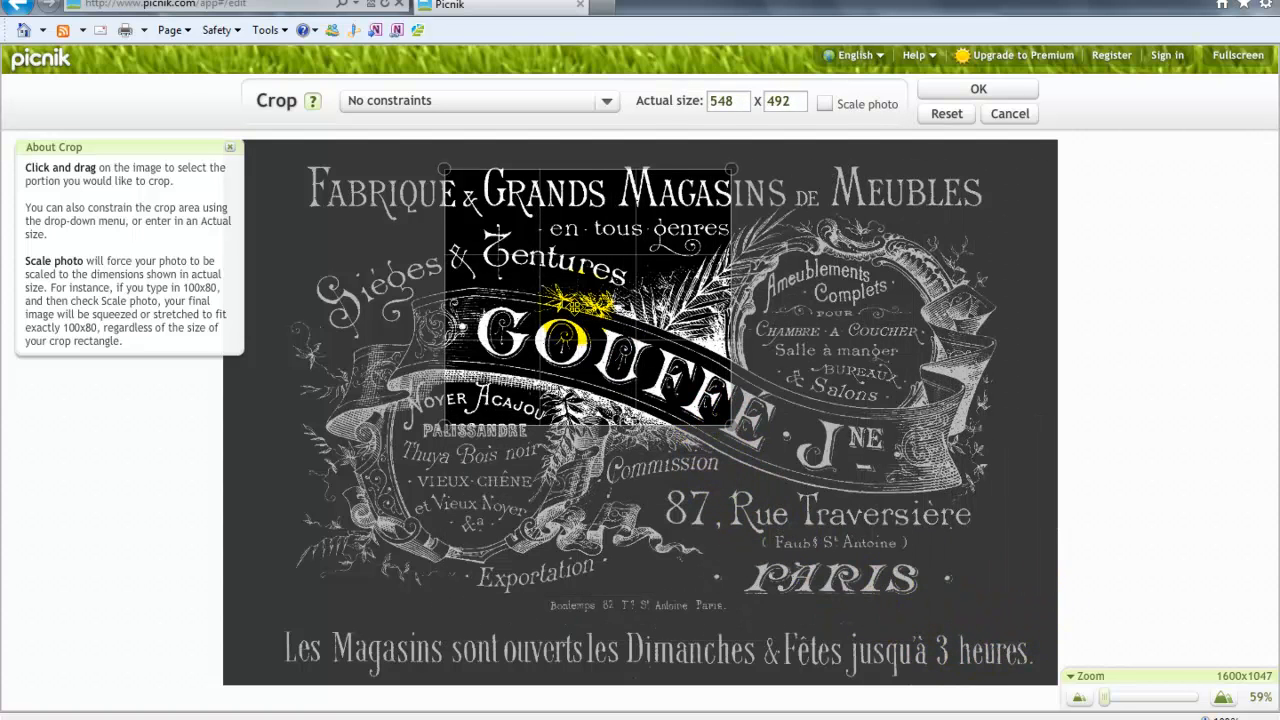
{"action": "left_click_drag", "start_coordinate": [572, 304], "coordinate": [625, 397]}
{"action": "left_click_drag", "start_coordinate": [641, 388], "coordinate": [823, 360]}
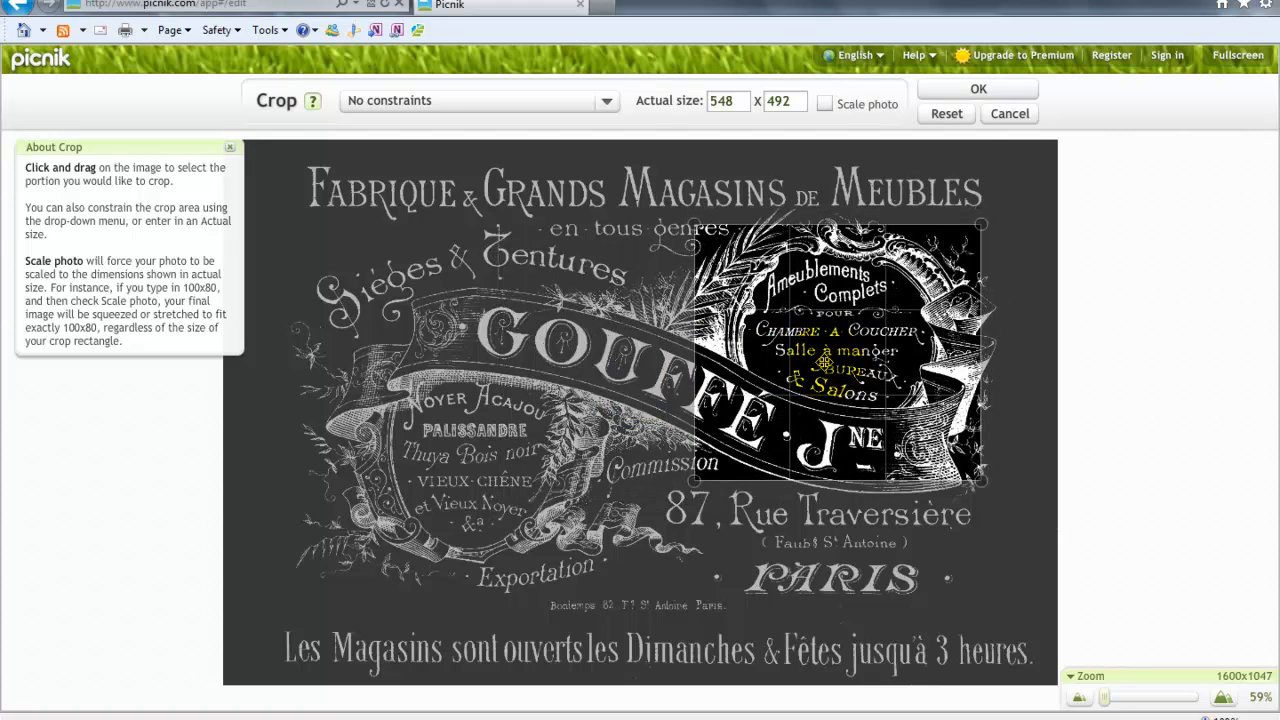
{"action": "left_click", "coordinate": [968, 91]}
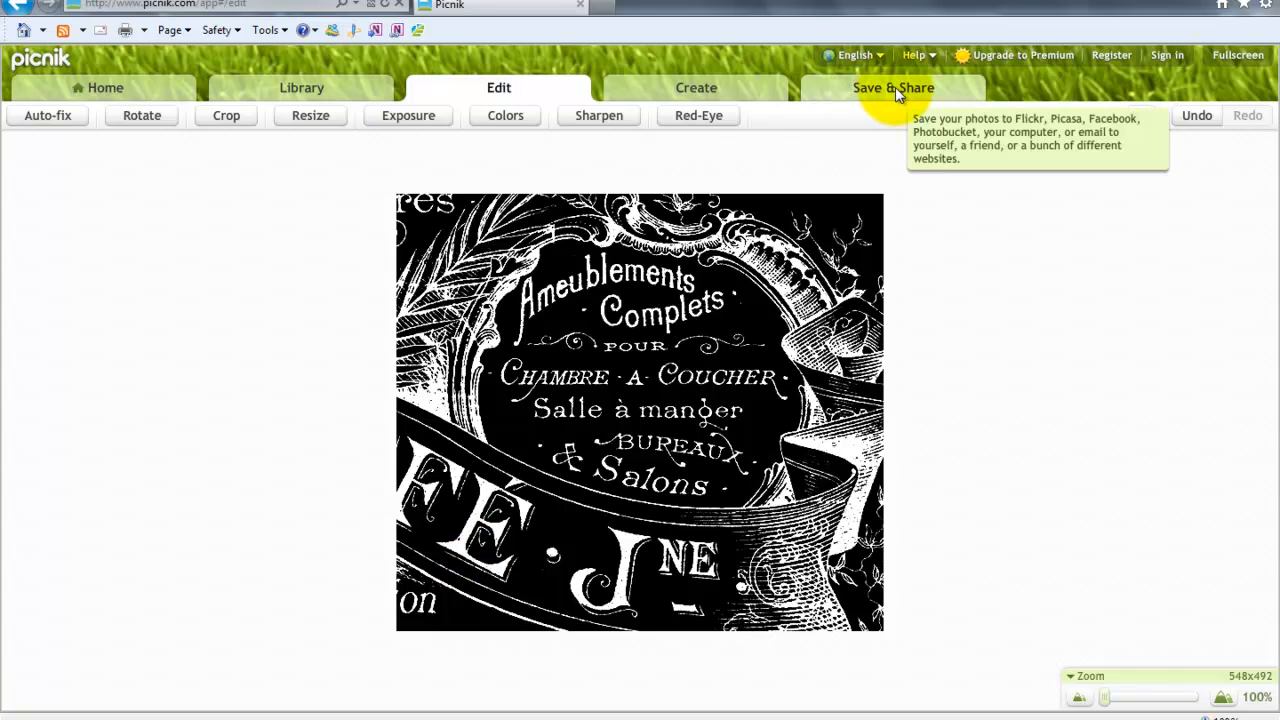
{"action": "left_click", "coordinate": [1205, 115]}
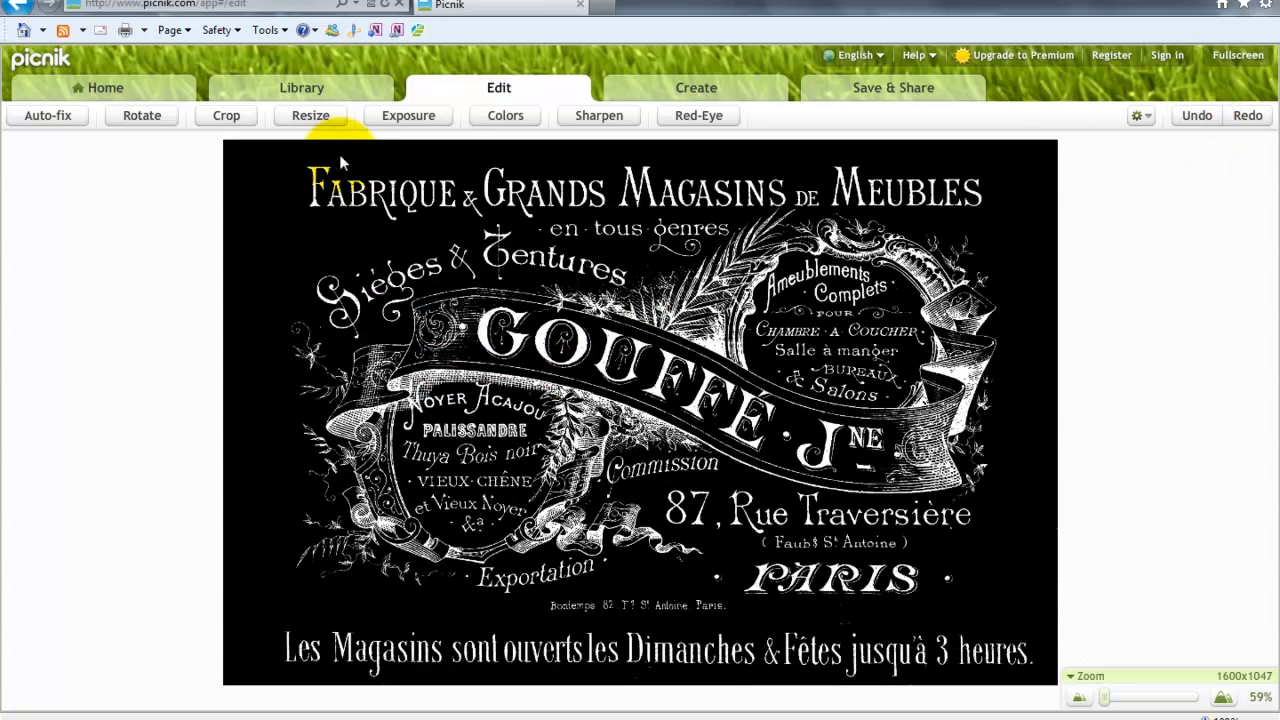
{"action": "left_click", "coordinate": [320, 115]}
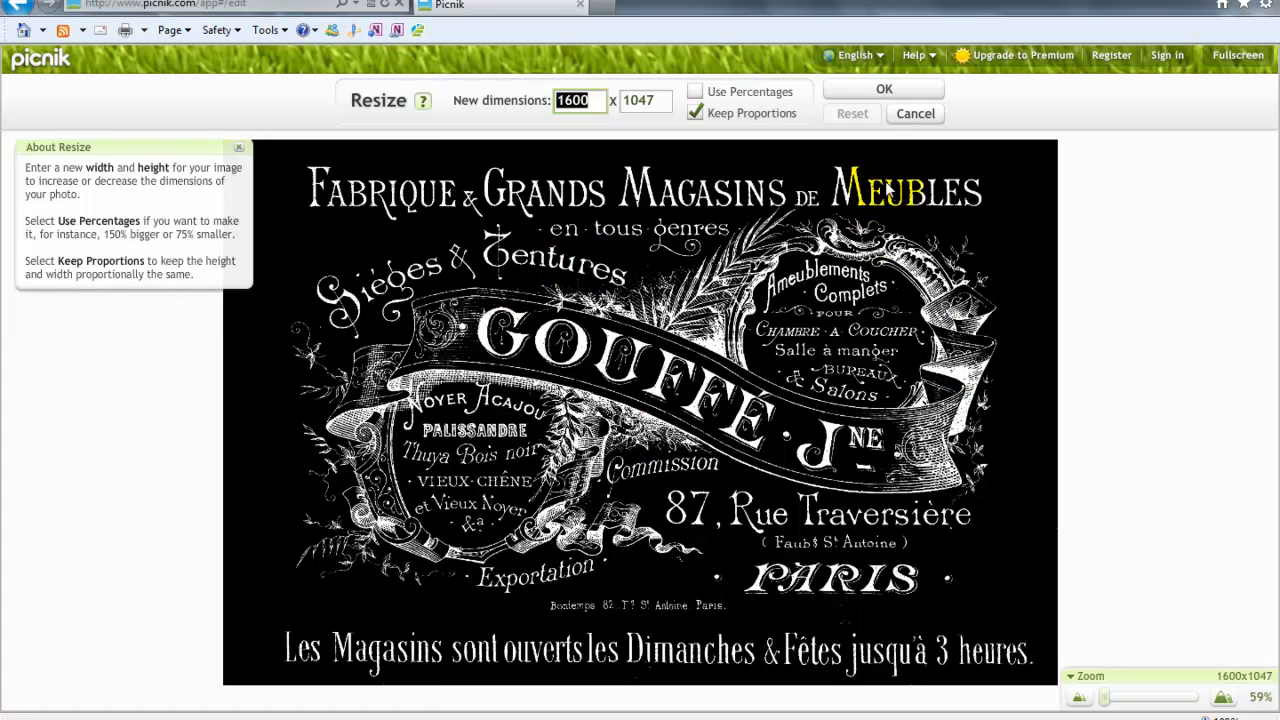
{"action": "left_click", "coordinate": [885, 91]}
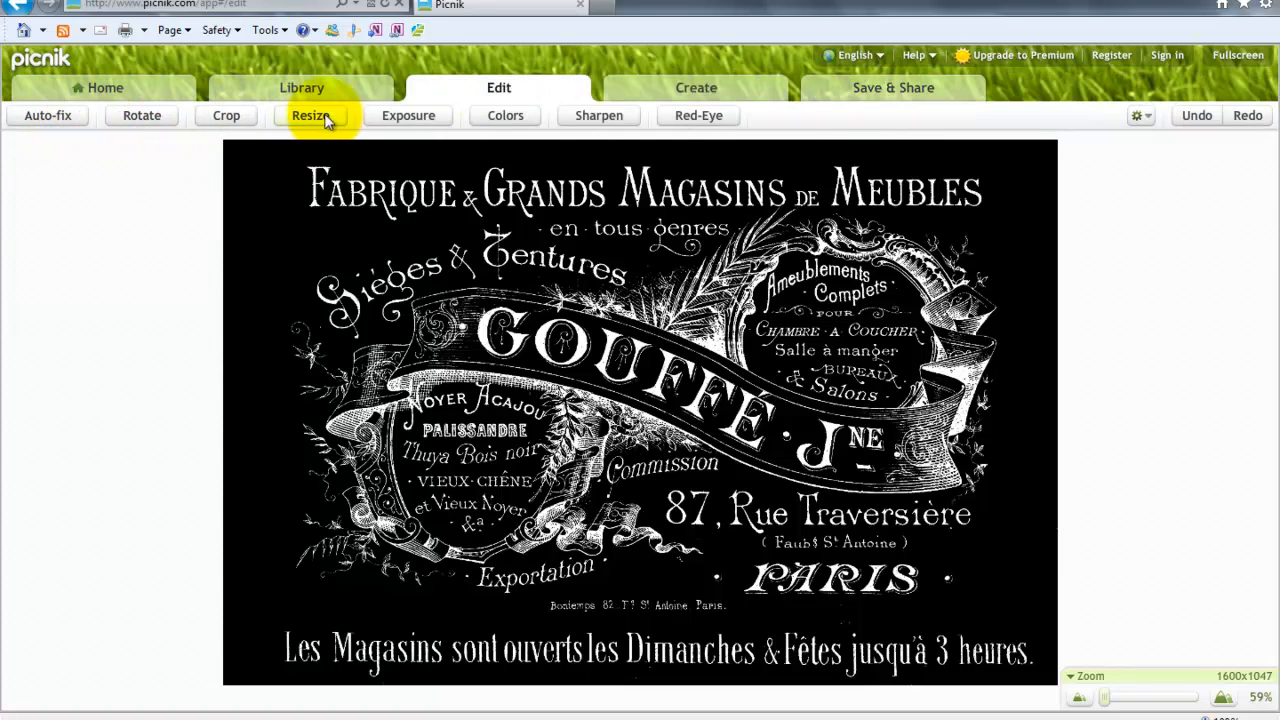
Step: Sharpen the image with a sharpness of 22
{"action": "left_click", "coordinate": [590, 118]}
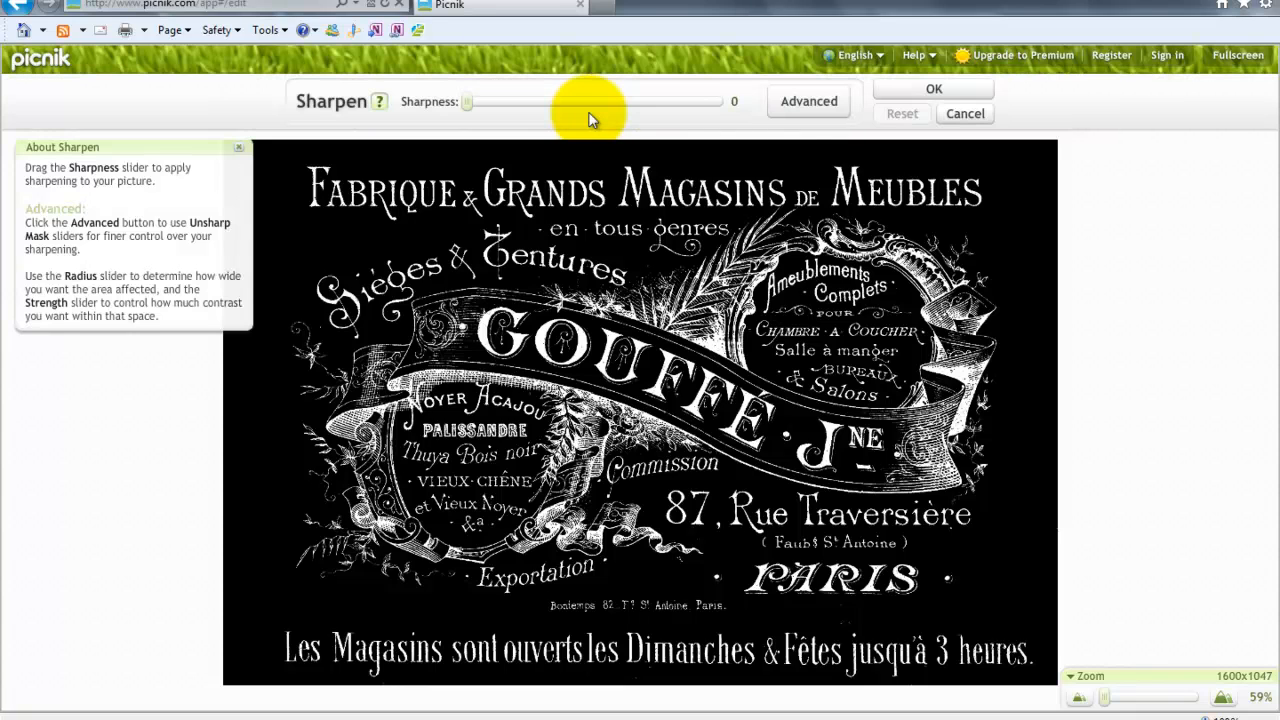
{"action": "left_click", "coordinate": [467, 102]}
{"action": "left_click_drag", "start_coordinate": [558, 107], "coordinate": [605, 110]}
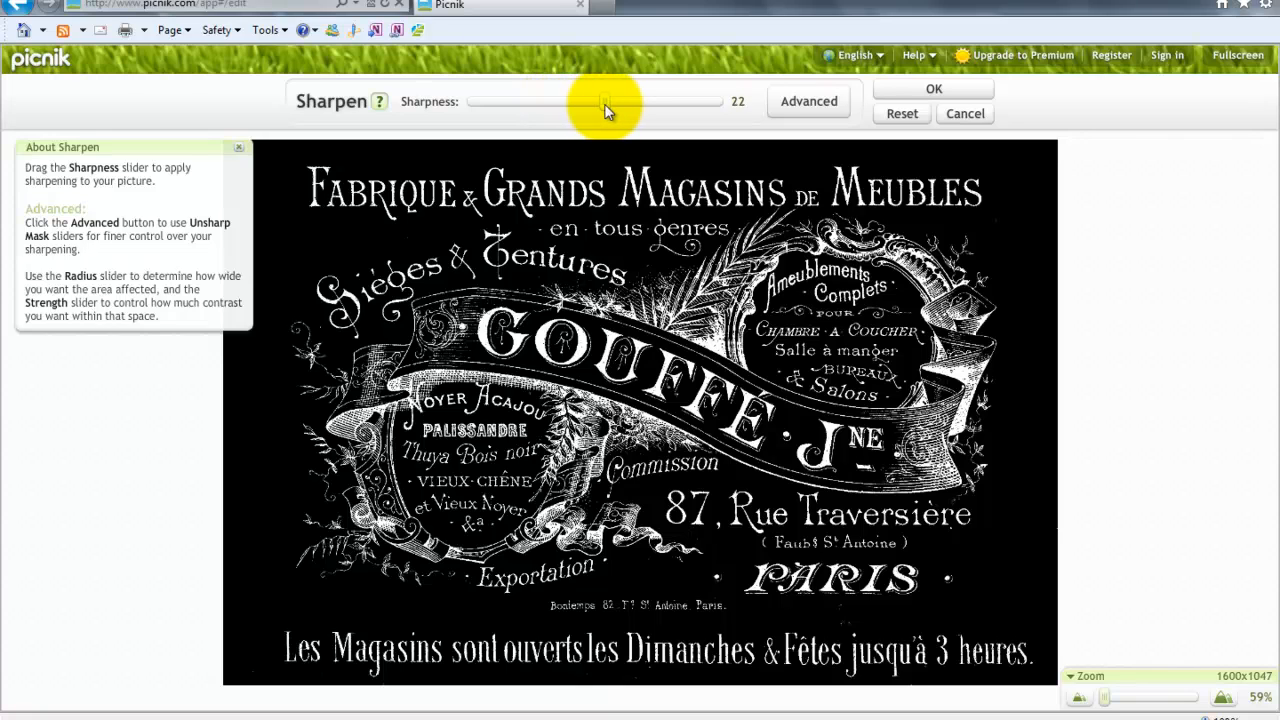
{"action": "left_click", "coordinate": [914, 92]}
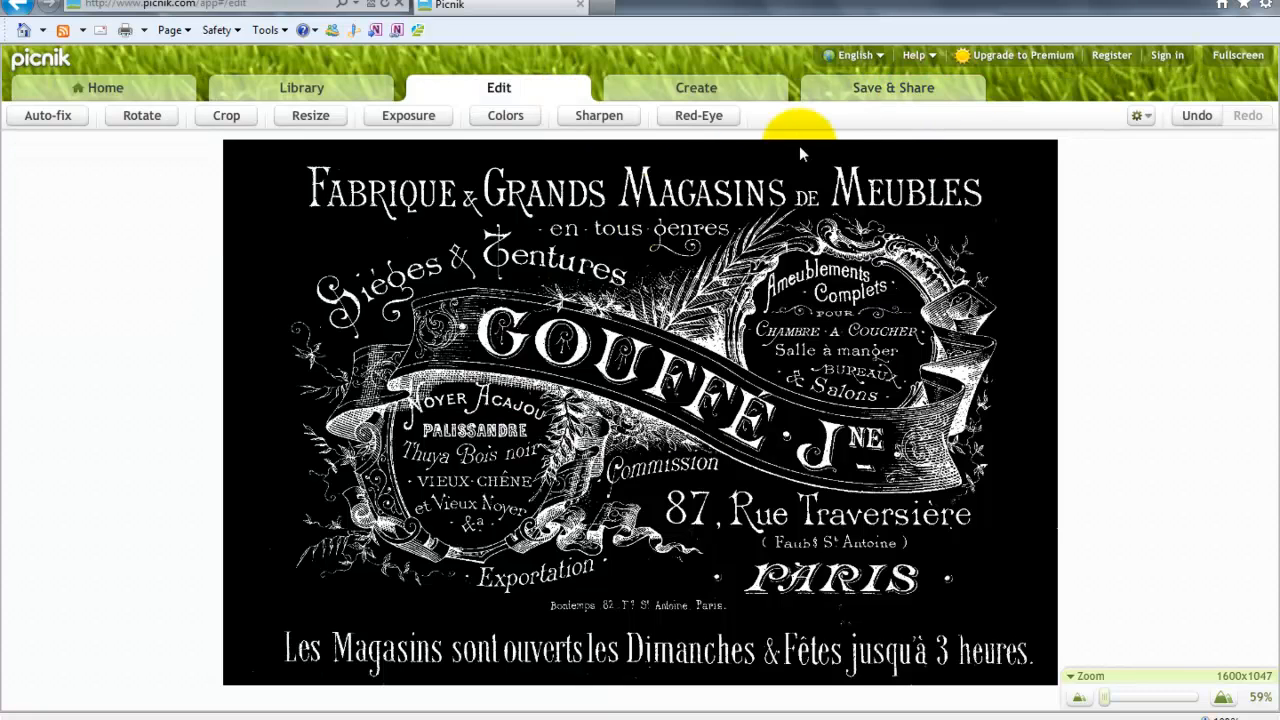
Step: Save the photo to the computer as fabriqueparisgfairyneg (3).jpg in the Stampmaker Day folder
{"action": "left_click", "coordinate": [863, 95]}
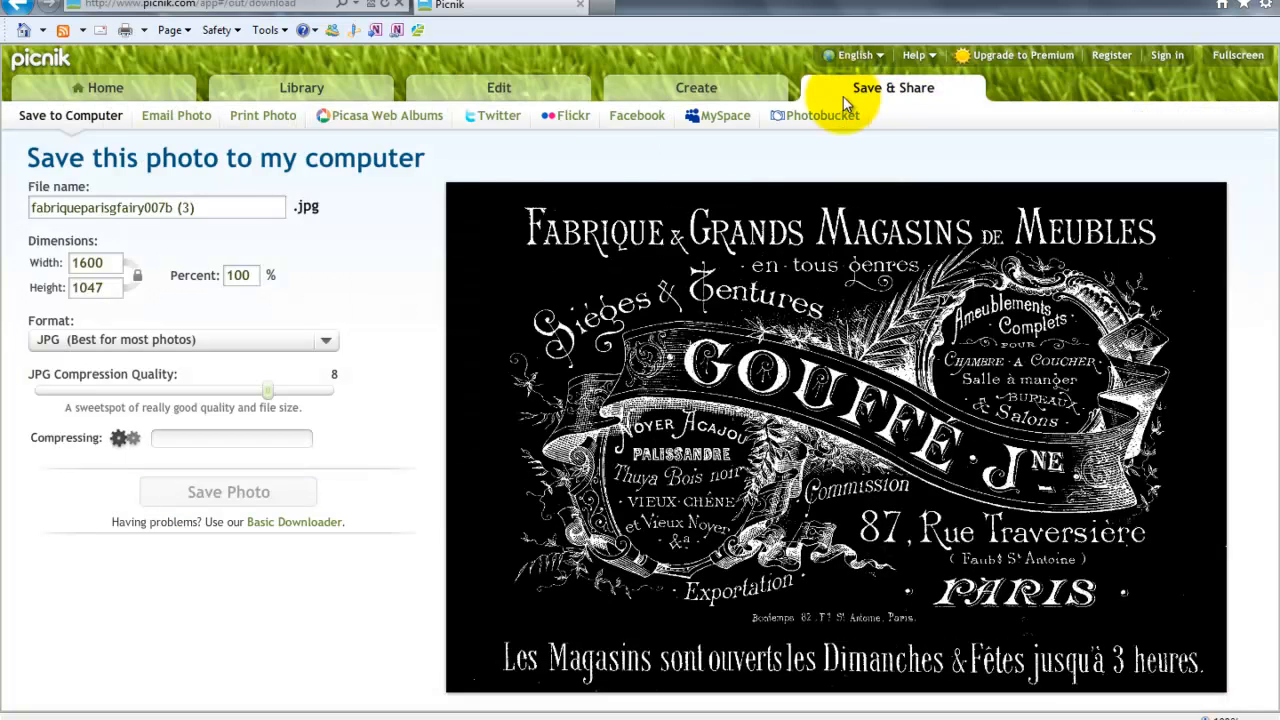
{"action": "left_click", "coordinate": [147, 207]}
{"action": "left_click_drag", "start_coordinate": [147, 207], "coordinate": [173, 206]}
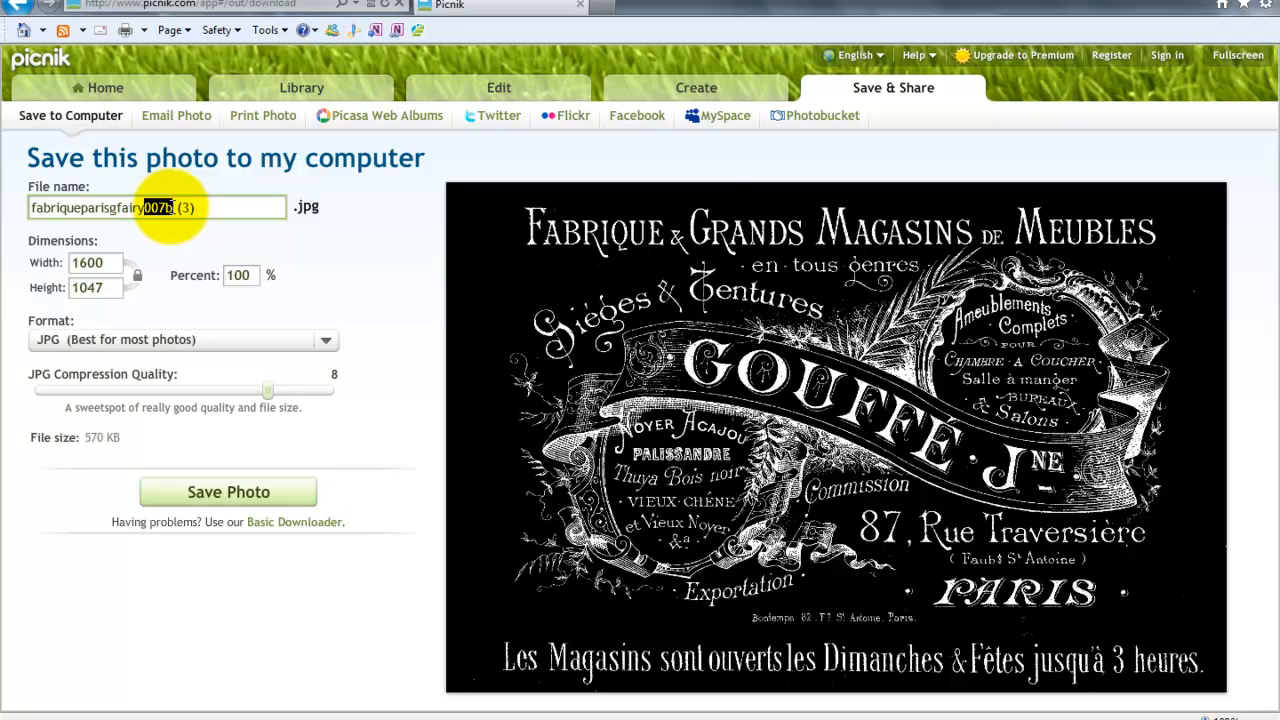
{"action": "type", "text": "neg"}
{"action": "left_click", "coordinate": [205, 491]}
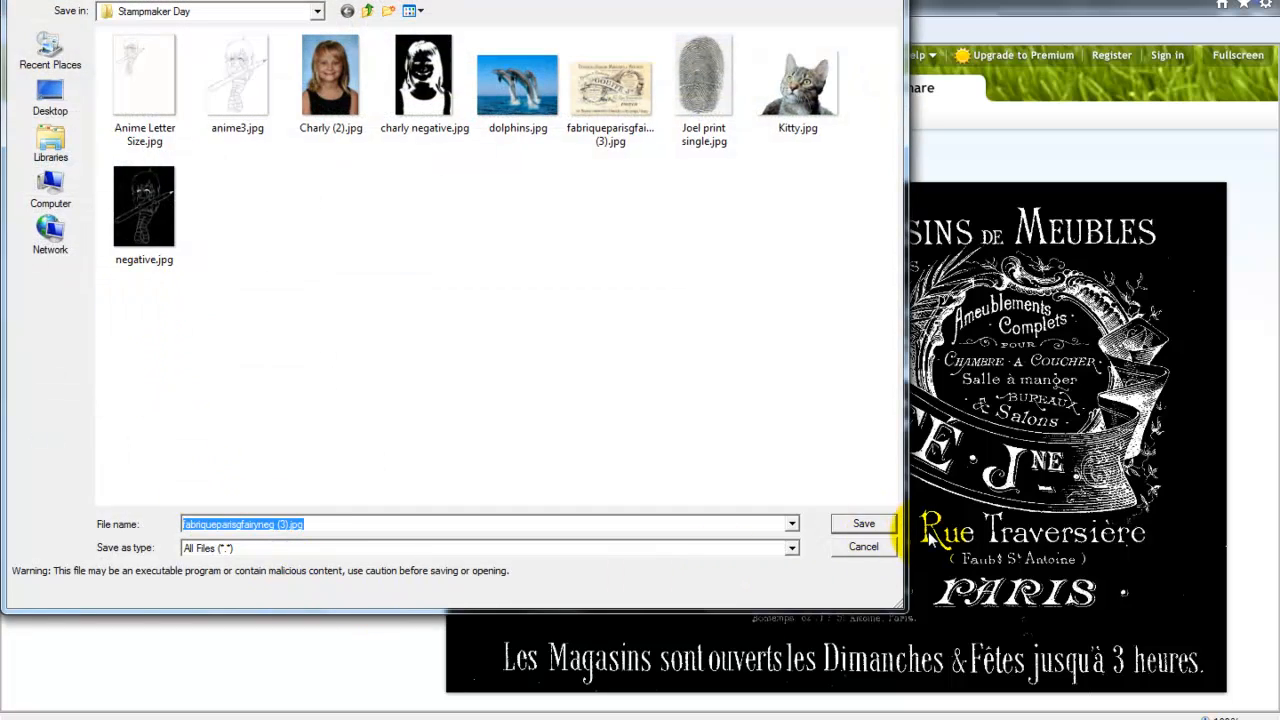
{"action": "left_click", "coordinate": [868, 528]}
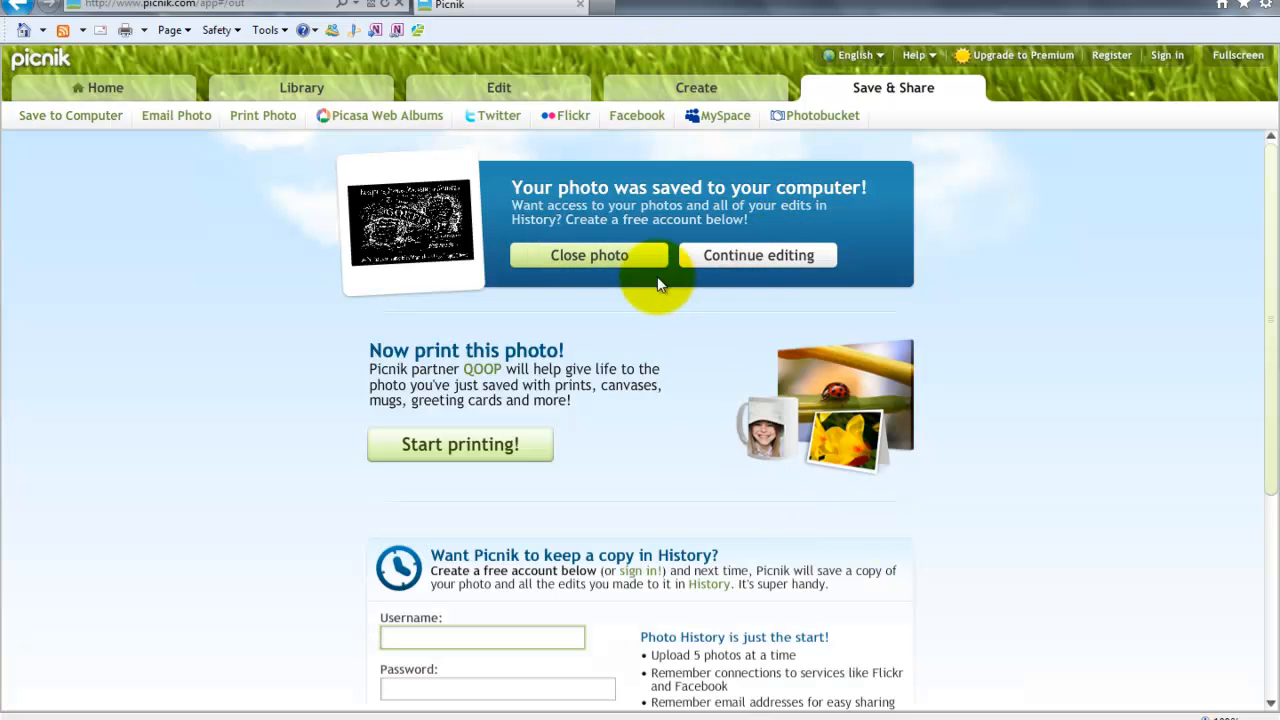
Step: Close the saved photo and upload Kitty.jpg from the Stampmaker Day folder
{"action": "left_click", "coordinate": [595, 262]}
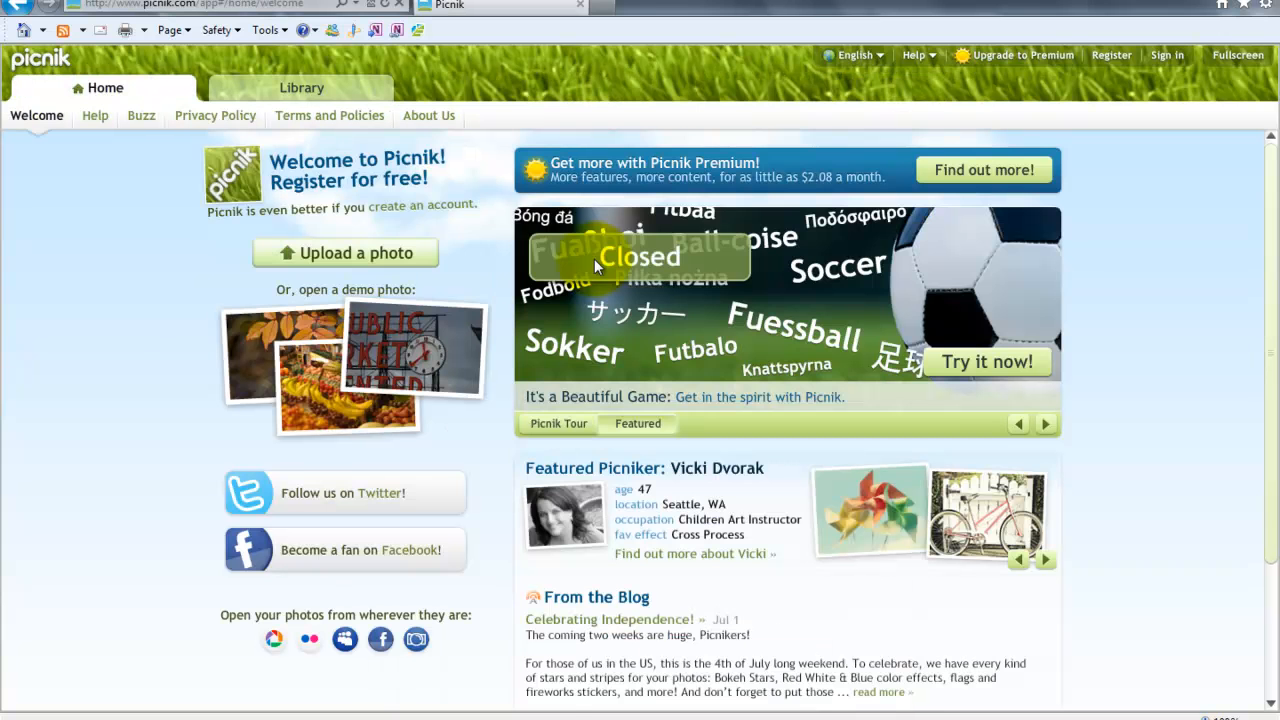
{"action": "left_click", "coordinate": [372, 258]}
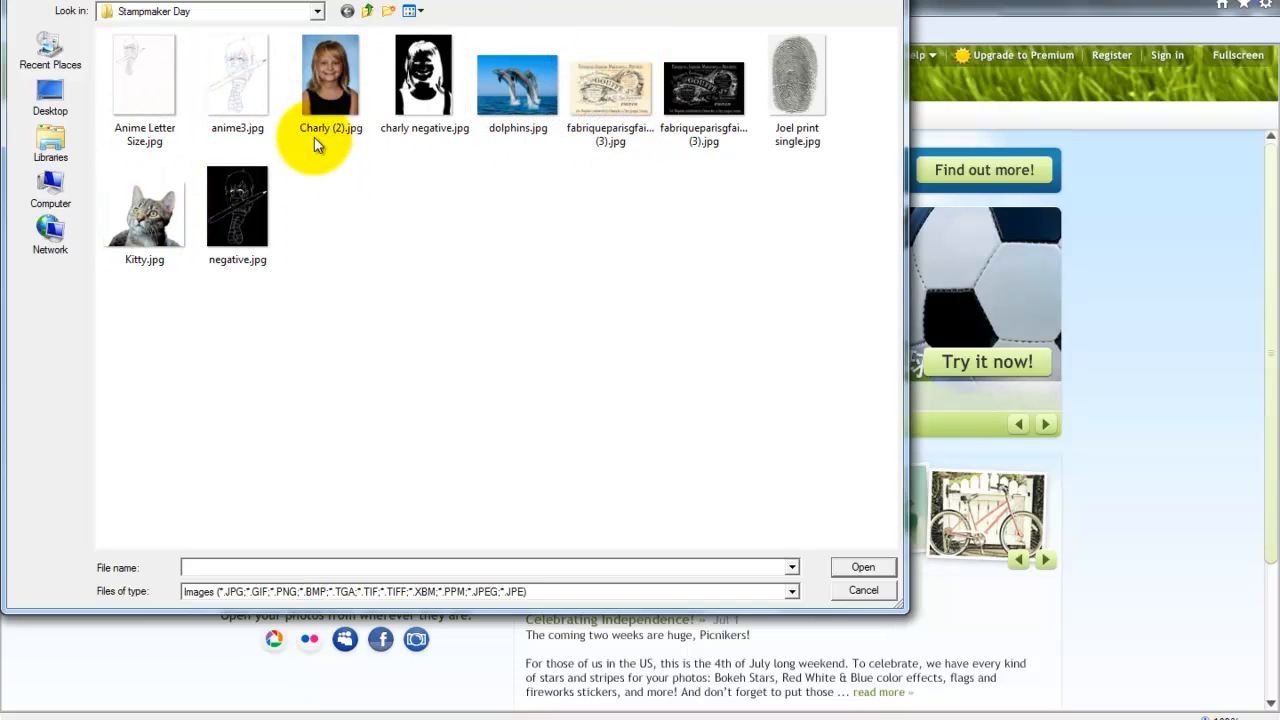
{"action": "double_click", "coordinate": [143, 215]}
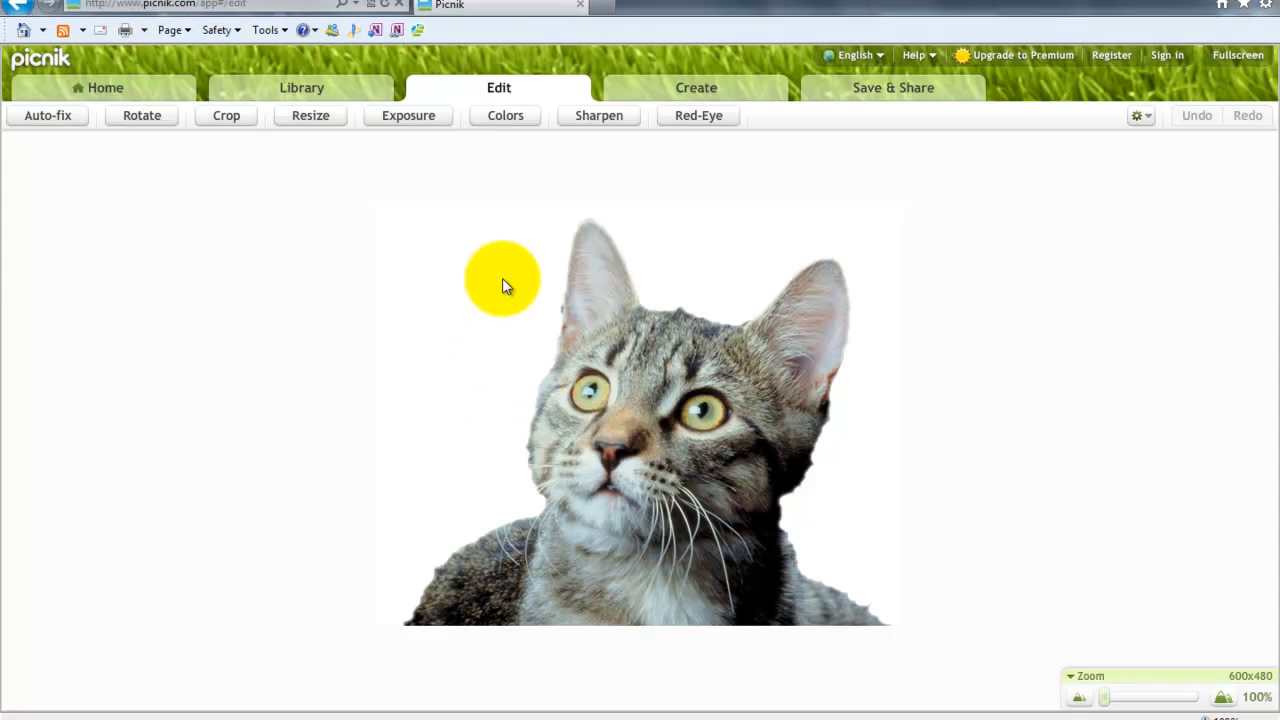
Step: Apply the Black and White effect to the cat photo
{"action": "left_click", "coordinate": [718, 85]}
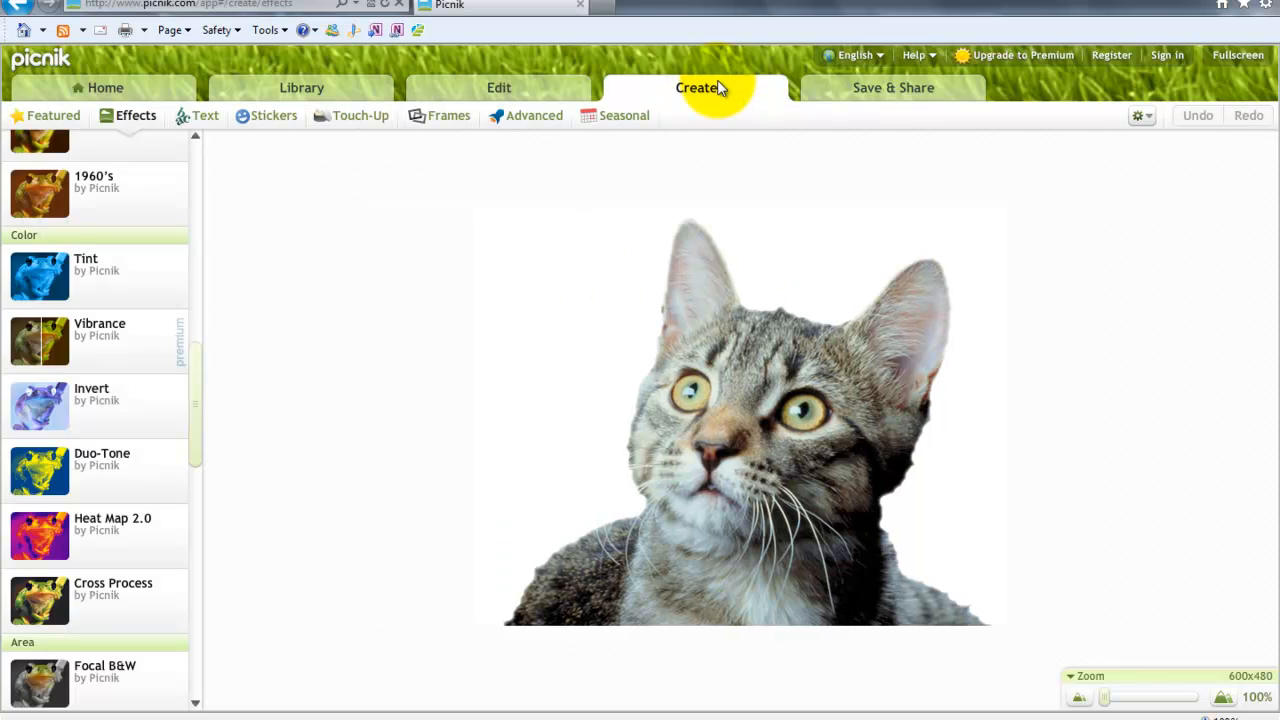
{"action": "left_click", "coordinate": [757, 463]}
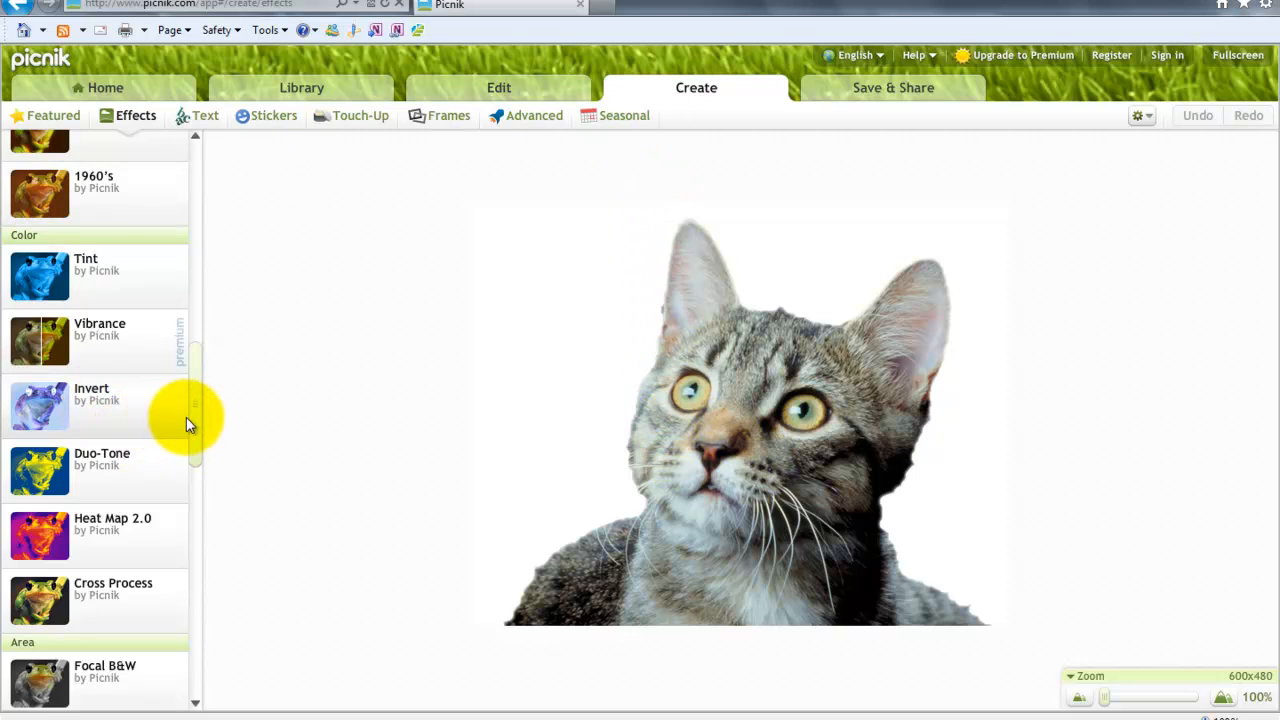
{"action": "left_click_drag", "start_coordinate": [196, 420], "coordinate": [200, 217]}
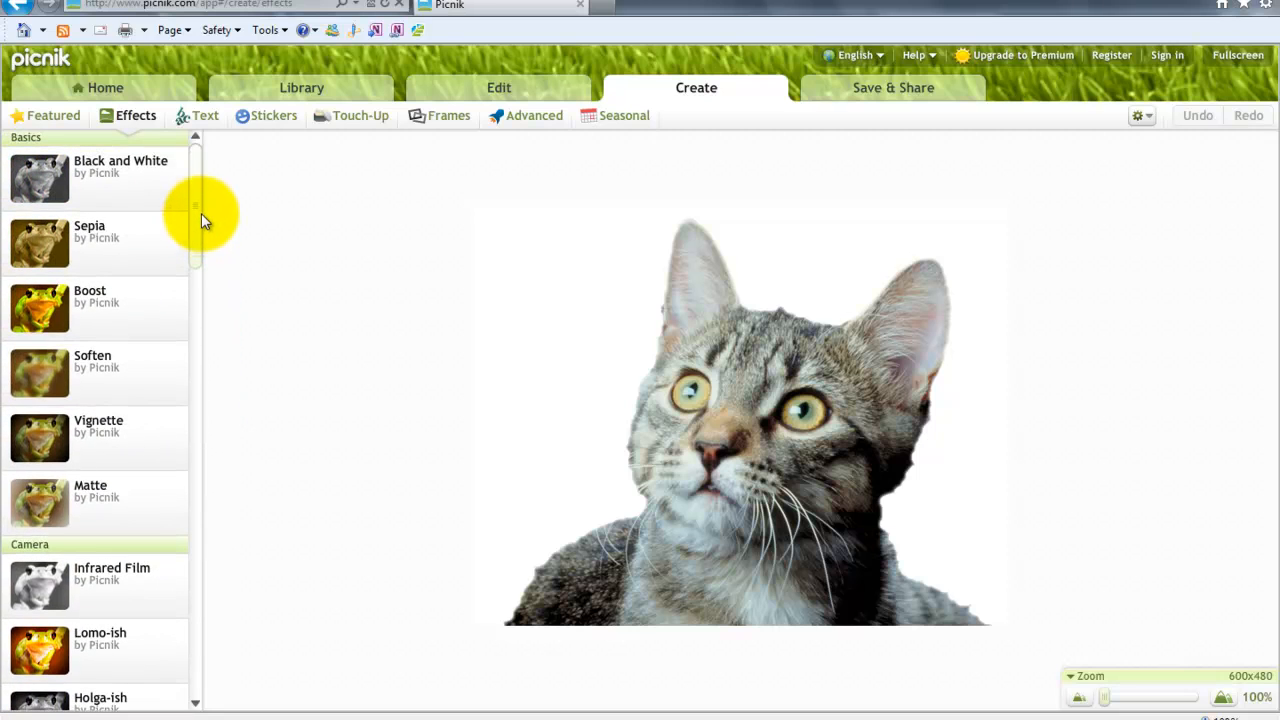
{"action": "left_click", "coordinate": [132, 163]}
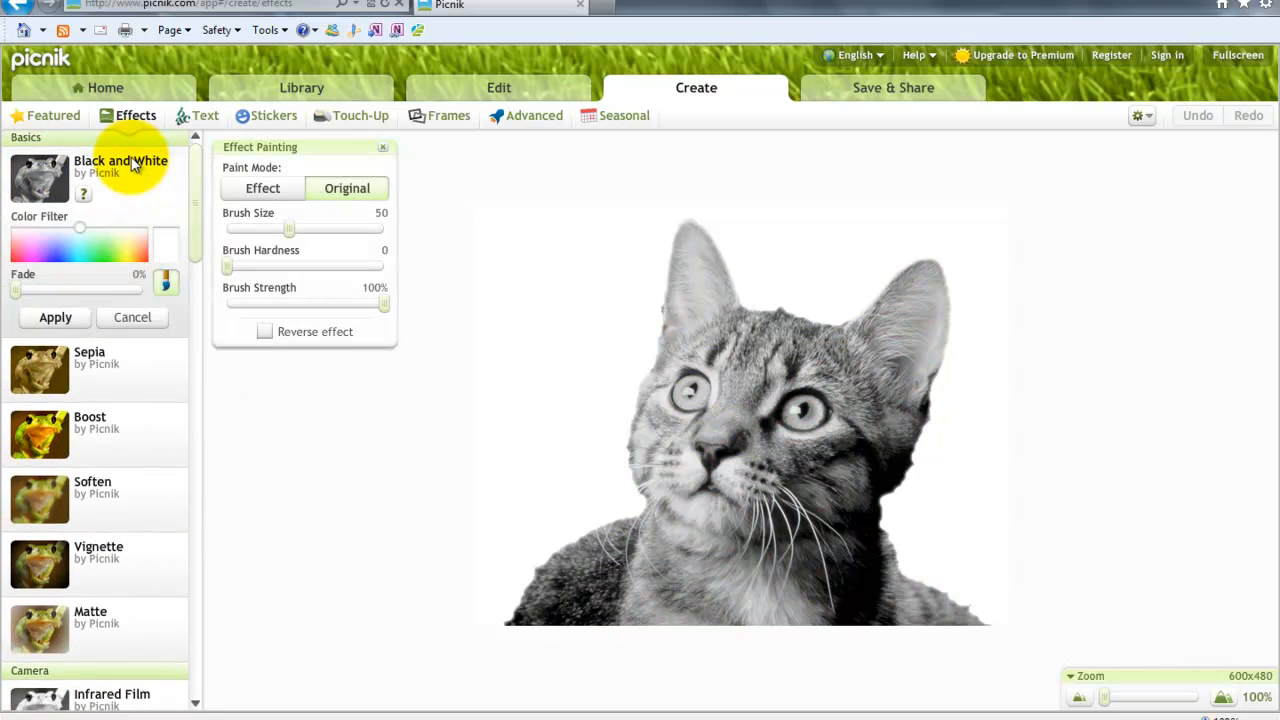
{"action": "left_click", "coordinate": [56, 318]}
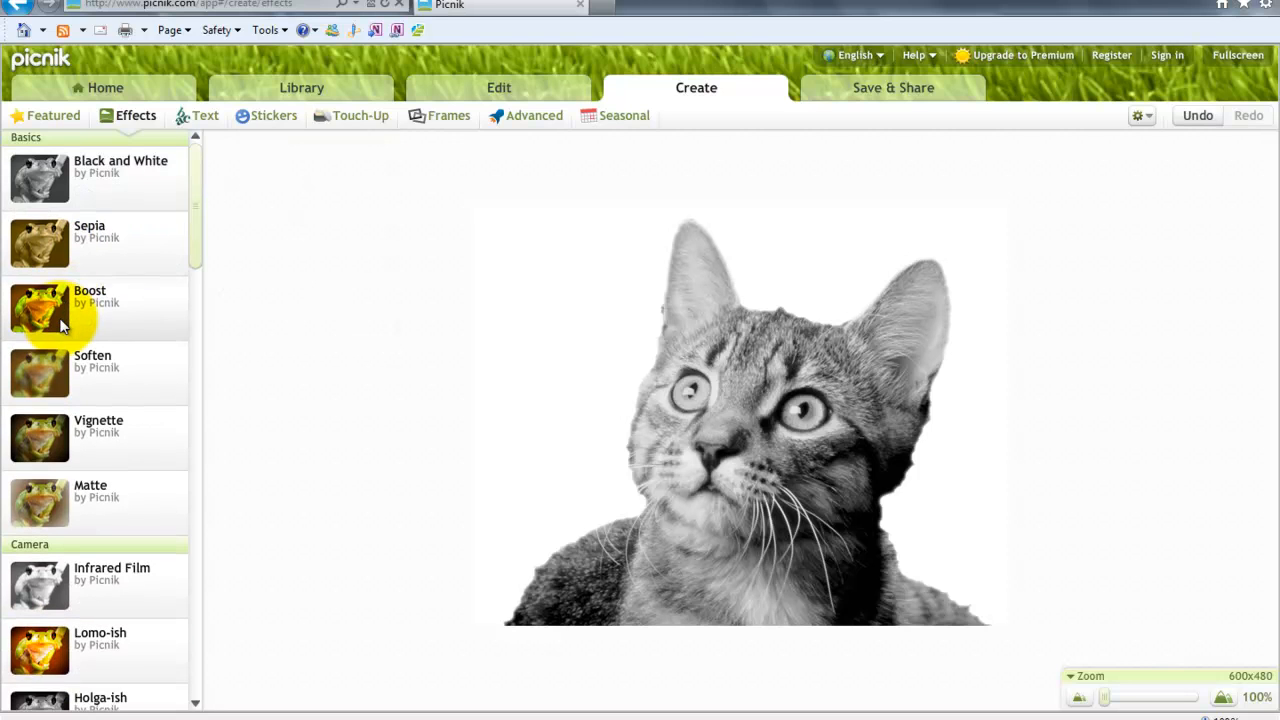
Step: Turn the black-and-white cat photo into a negative with the Invert effect, and apply it
{"action": "left_click_drag", "start_coordinate": [194, 200], "coordinate": [205, 413]}
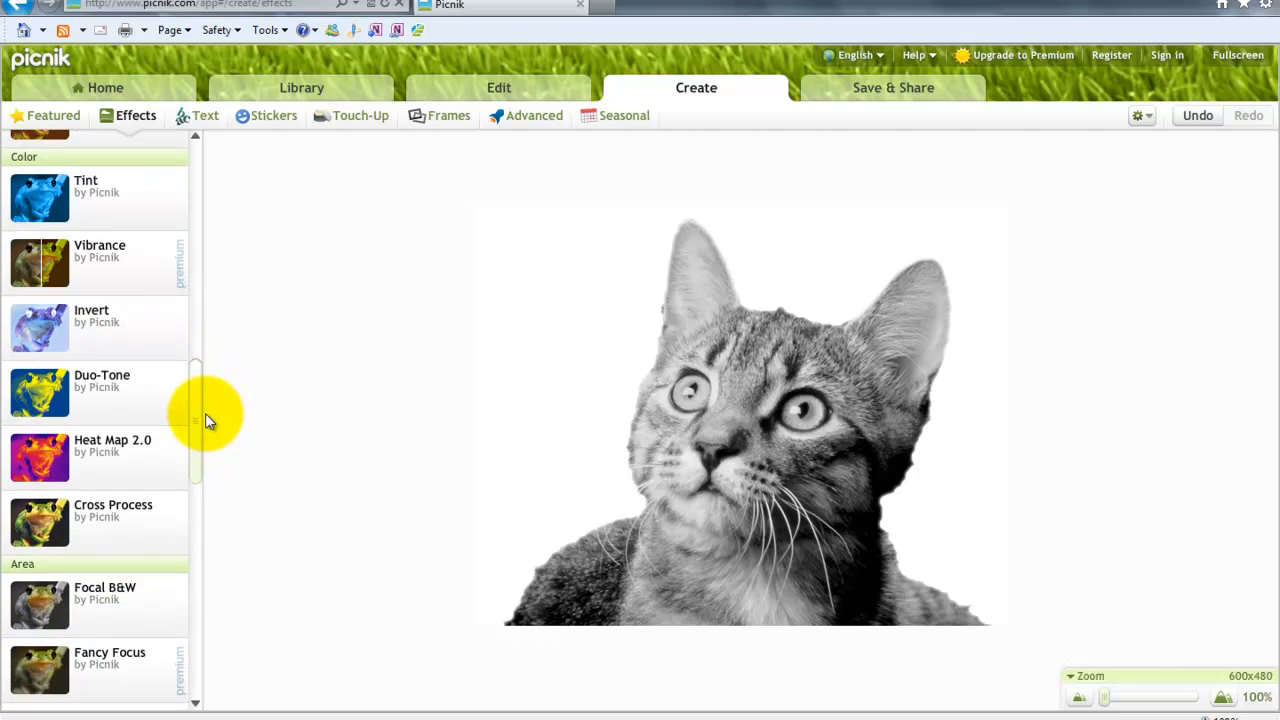
{"action": "left_click", "coordinate": [36, 336]}
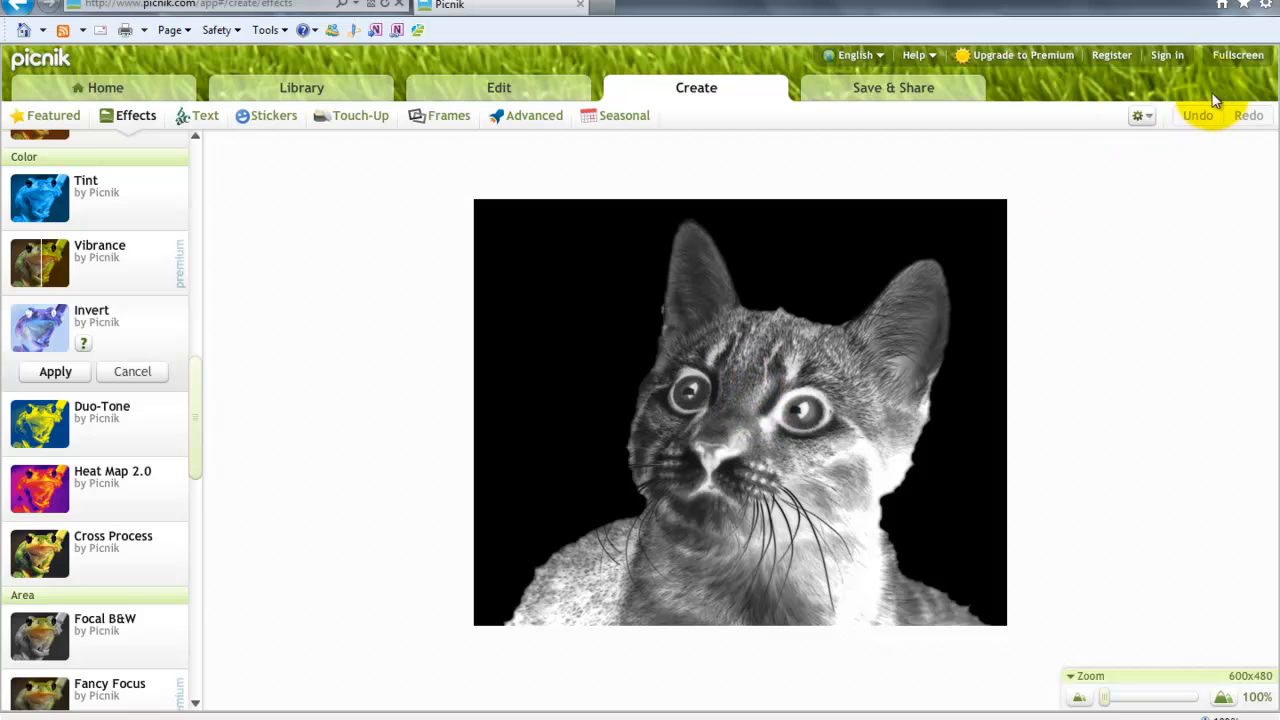
{"action": "left_click", "coordinate": [488, 91]}
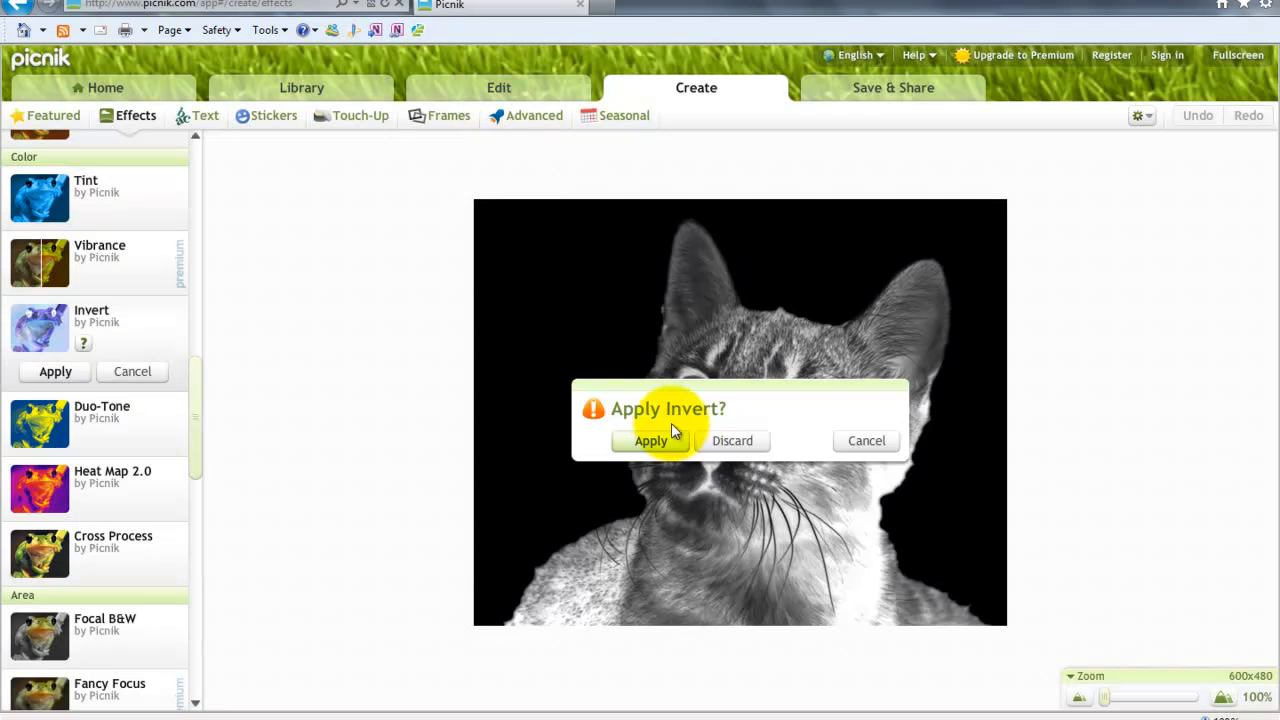
{"action": "left_click", "coordinate": [651, 441]}
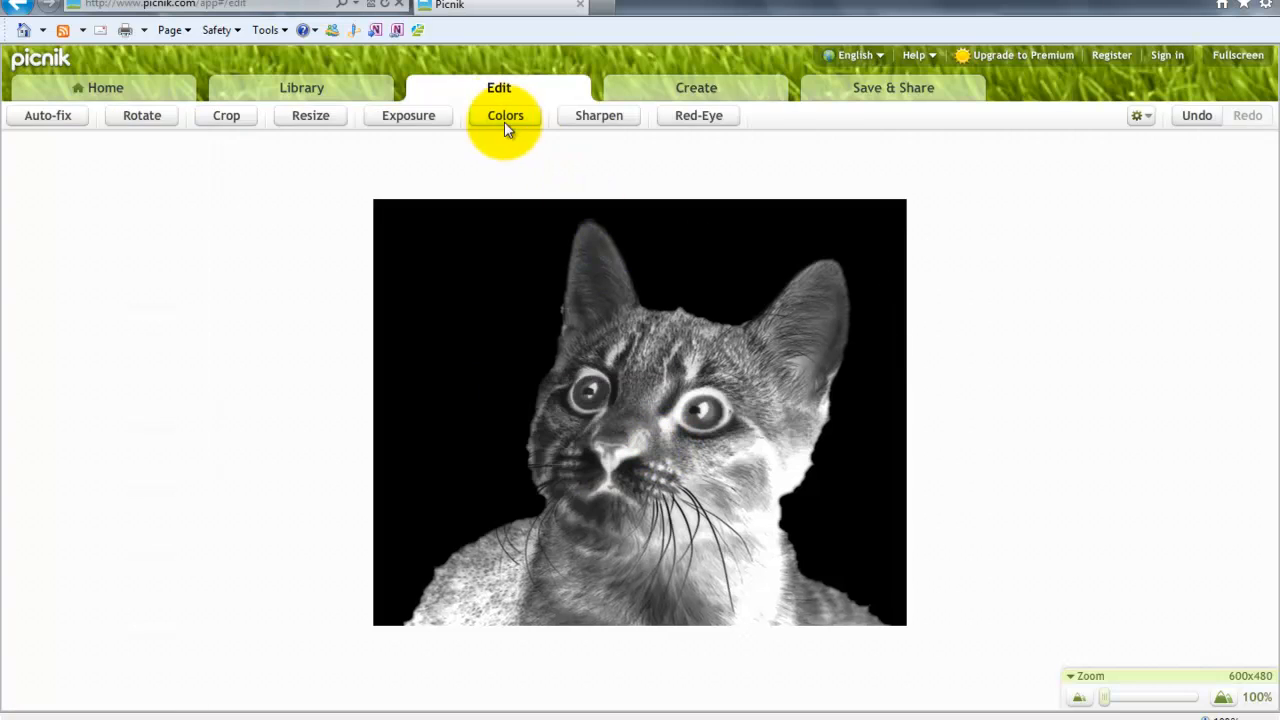
Step: Try an exposure of -21 with a contrast of 52 on the negative, cancel the adjustment, and undo the Invert effect
{"action": "left_click", "coordinate": [410, 116]}
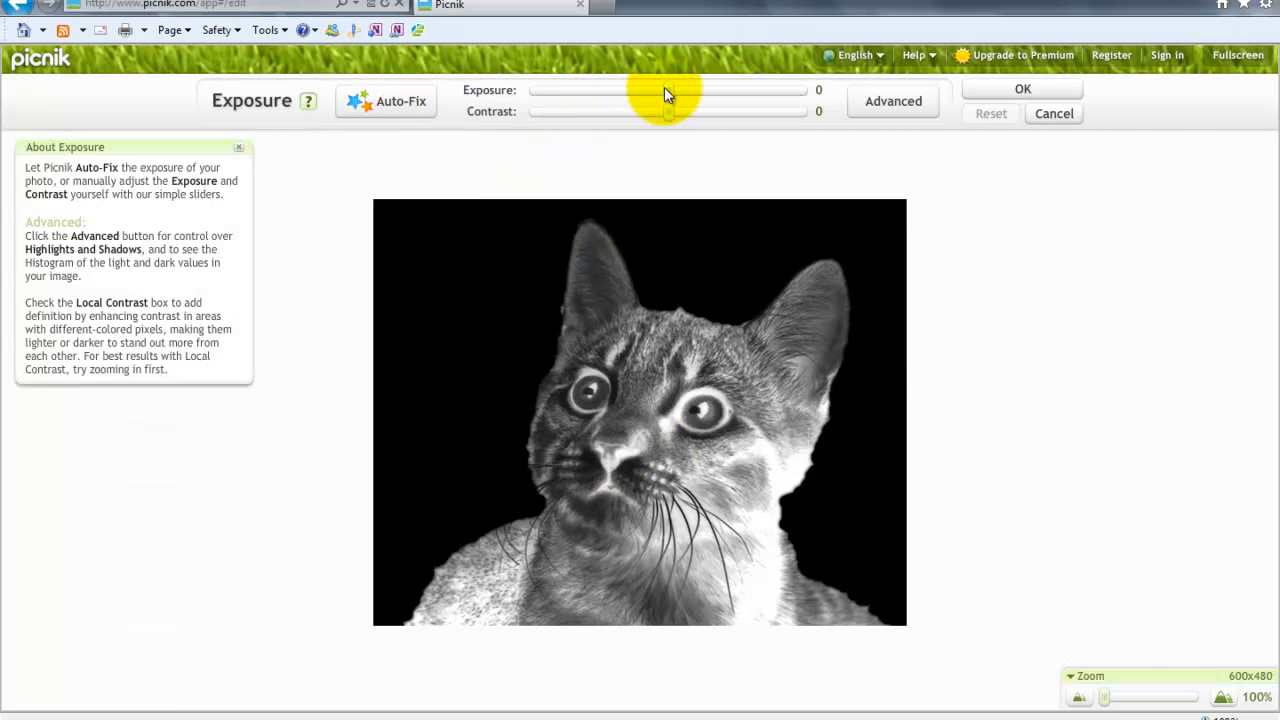
{"action": "left_click_drag", "start_coordinate": [664, 87], "coordinate": [743, 111]}
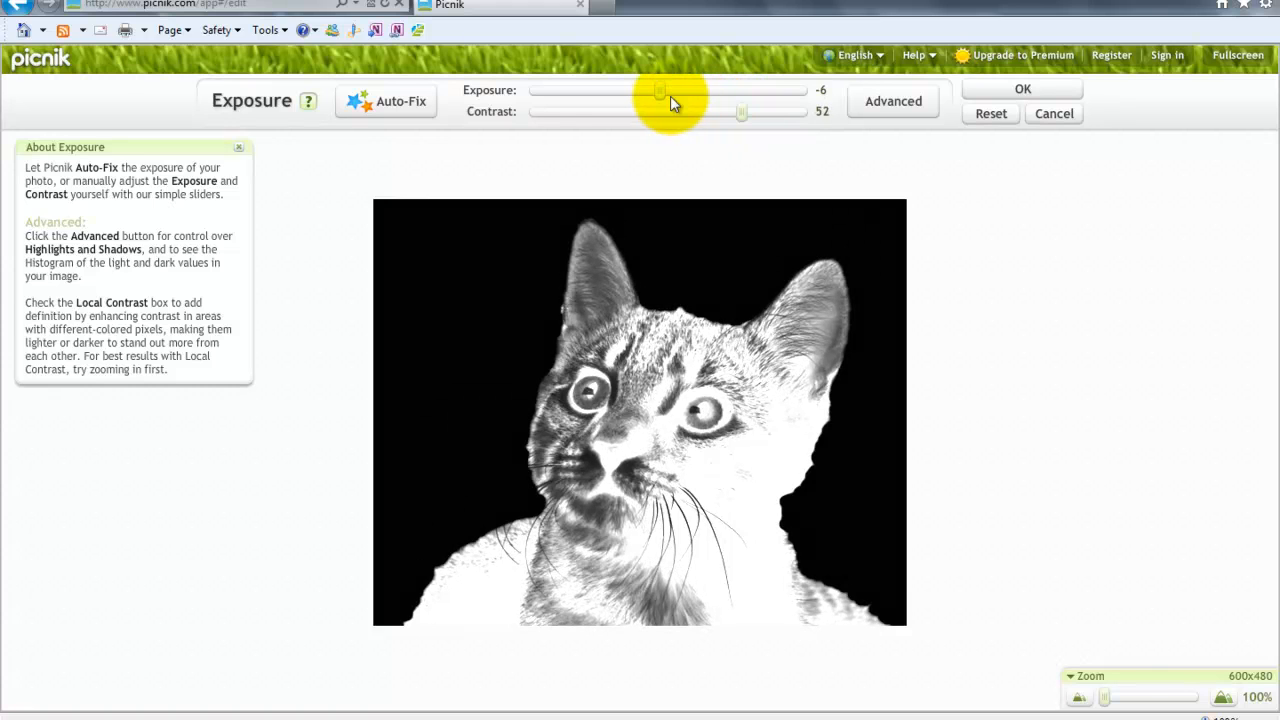
{"action": "mouse_move", "coordinate": [662, 92]}
{"action": "left_mouse_down"}
{"action": "mouse_move", "coordinate": [679, 92]}
{"action": "mouse_move", "coordinate": [594, 91]}
{"action": "mouse_move", "coordinate": [648, 94]}
{"action": "left_mouse_up"}
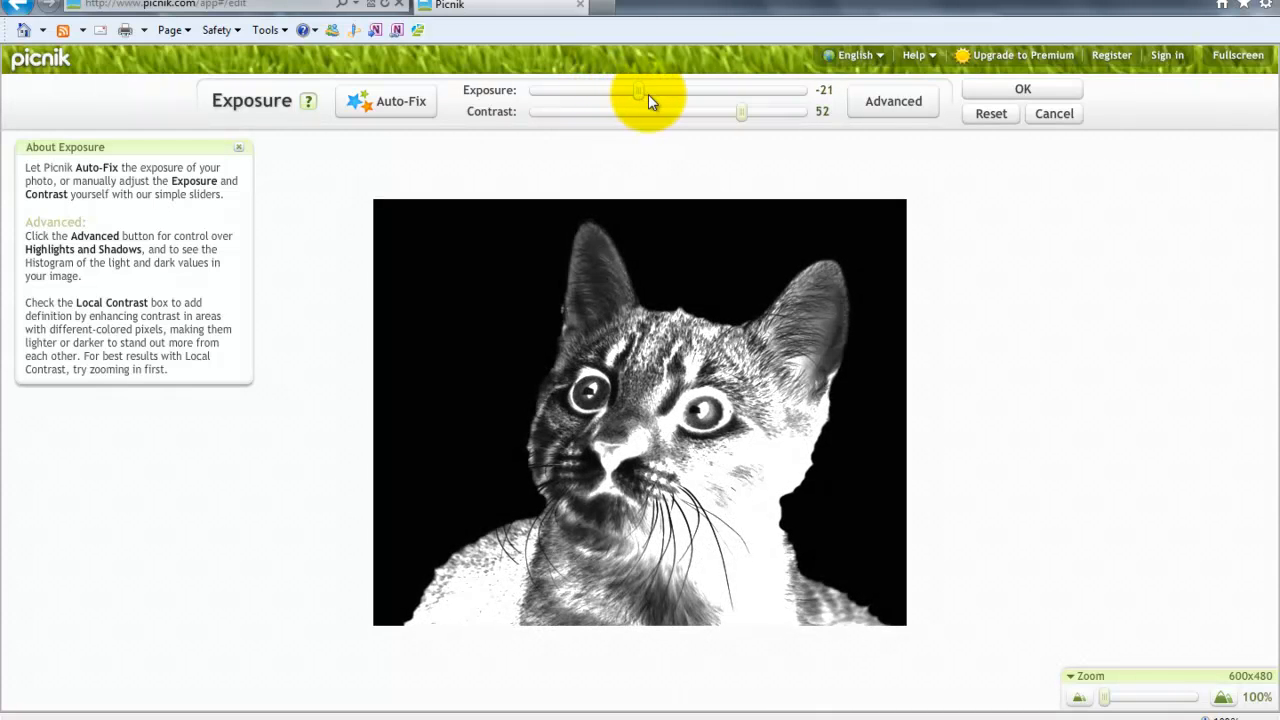
{"action": "left_click", "coordinate": [1035, 117]}
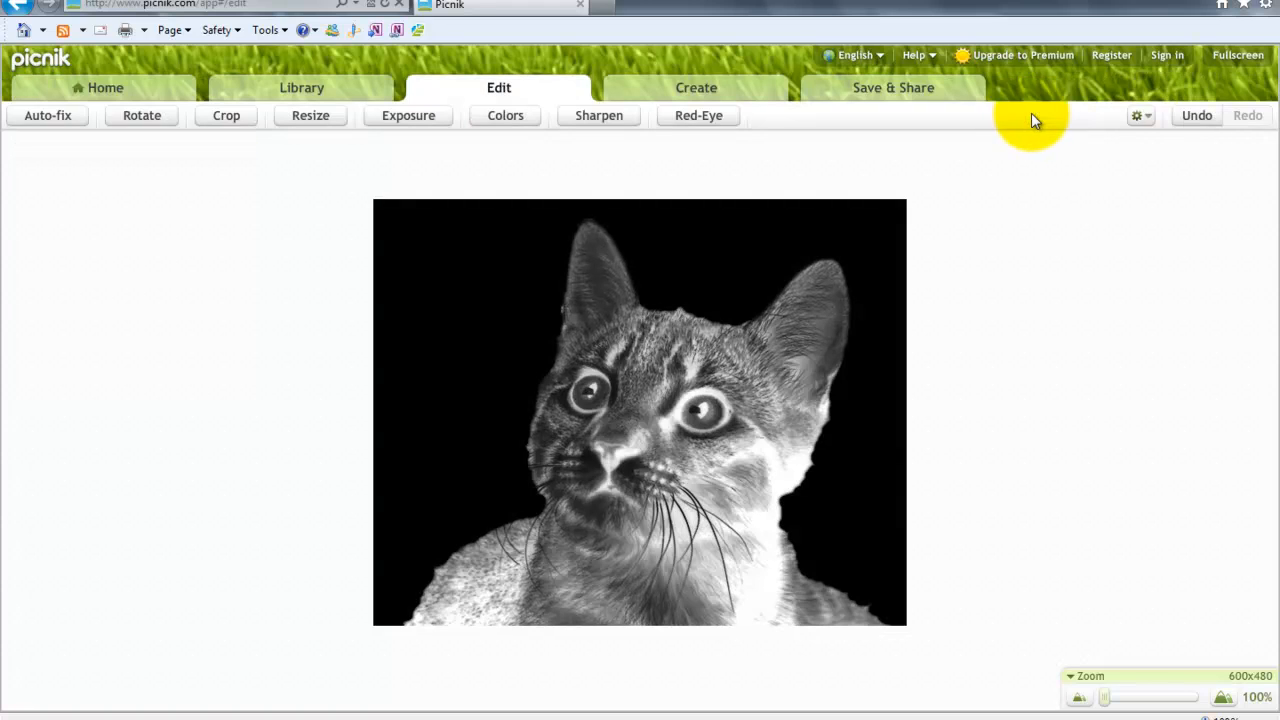
{"action": "left_click", "coordinate": [1194, 116]}
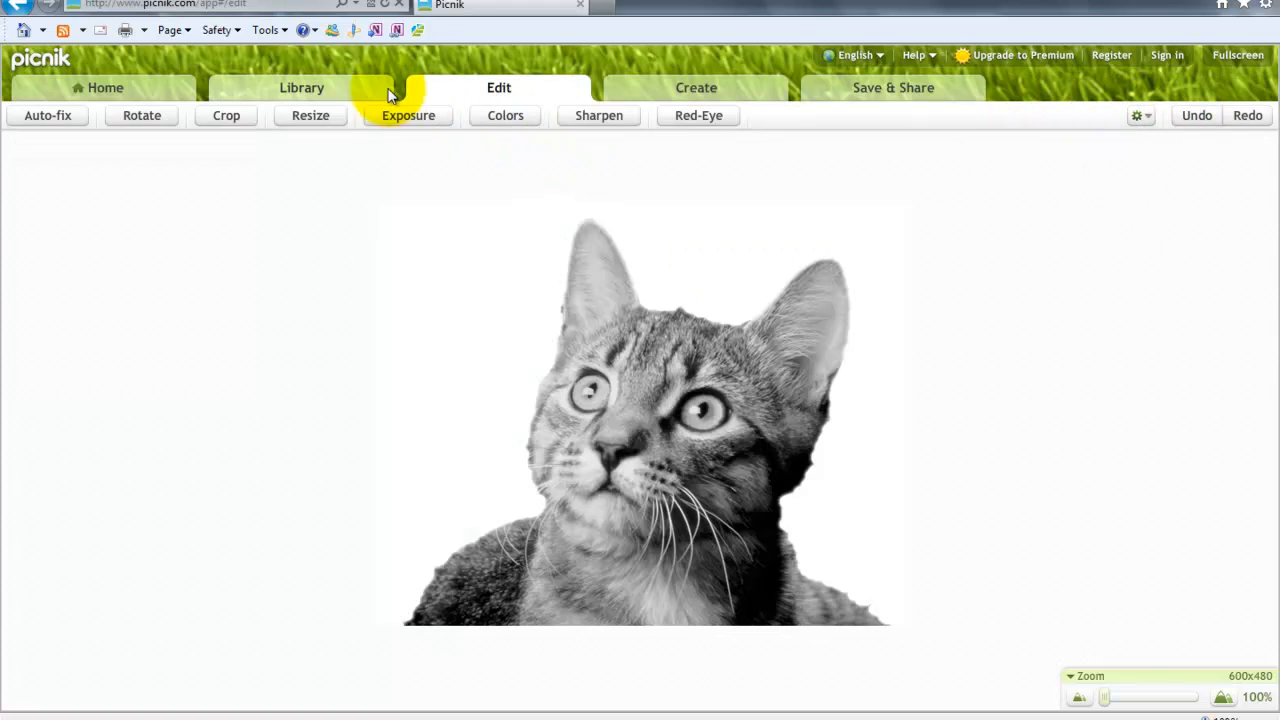
Step: Apply the Duo-Tone effect with black and white, swapping the colors so the first is white and the second is black
{"action": "left_click", "coordinate": [738, 91]}
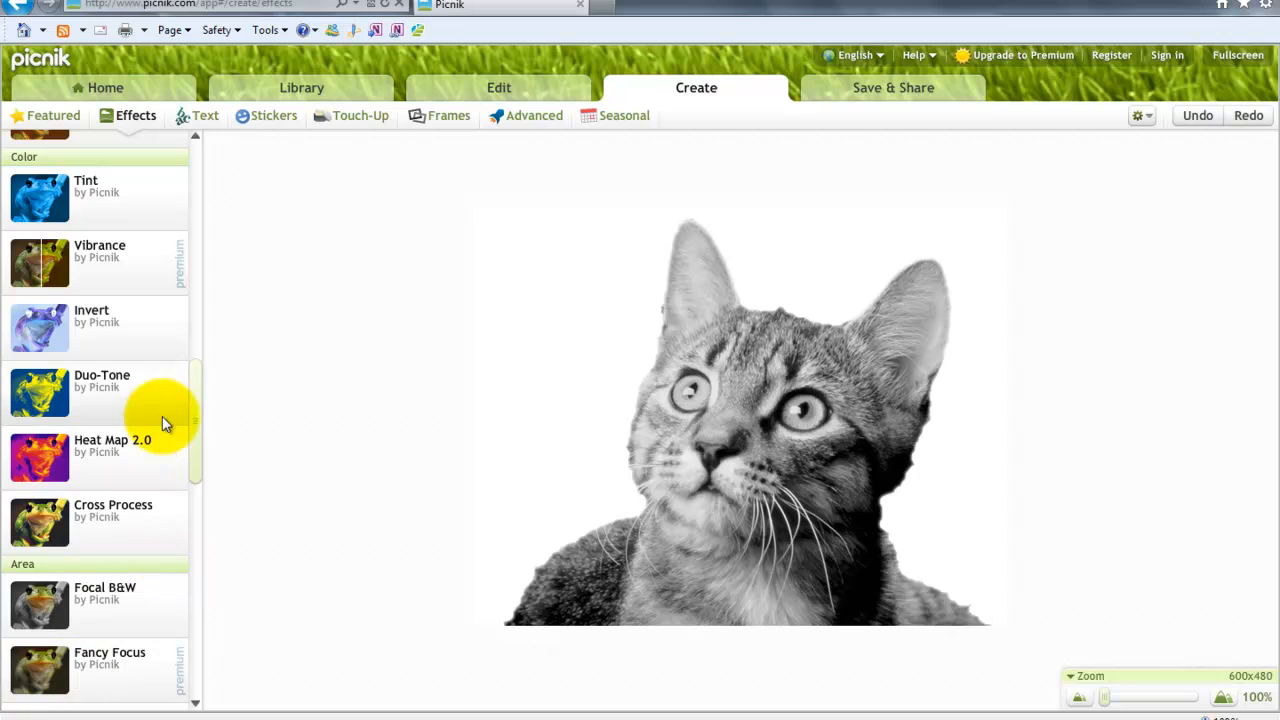
{"action": "left_click", "coordinate": [45, 402]}
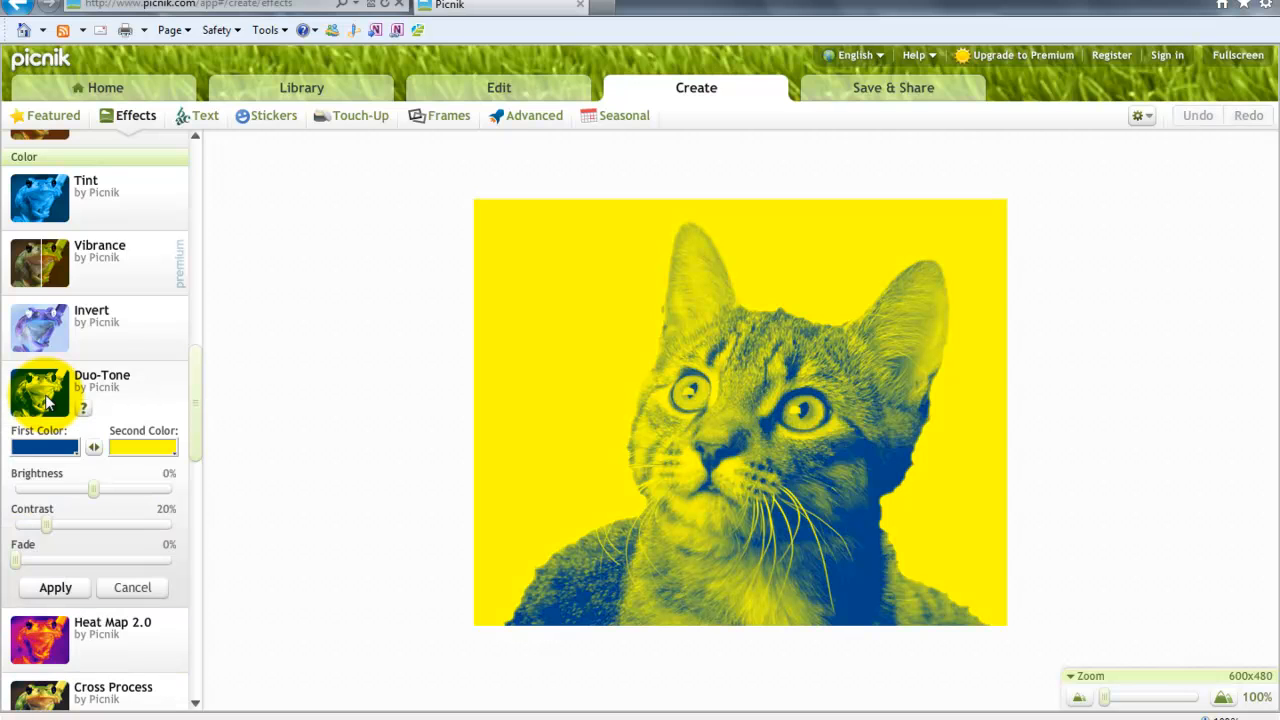
{"action": "left_click", "coordinate": [80, 458]}
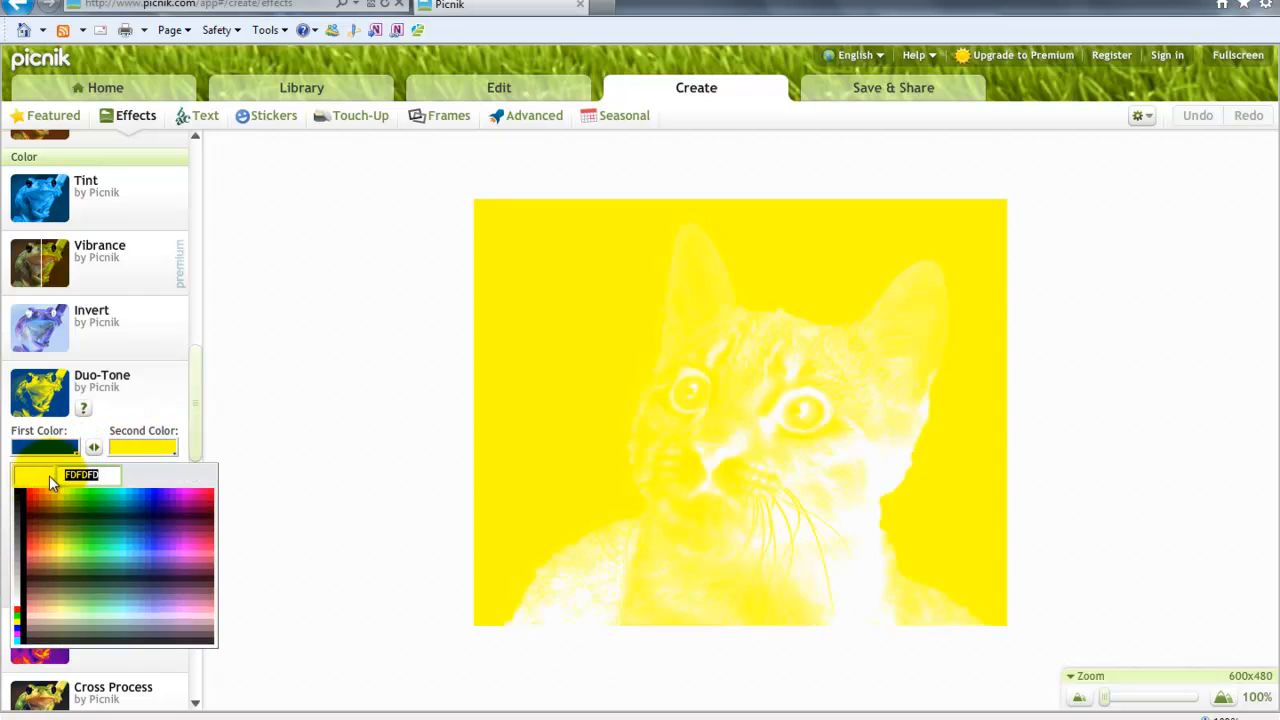
{"action": "left_click", "coordinate": [25, 497]}
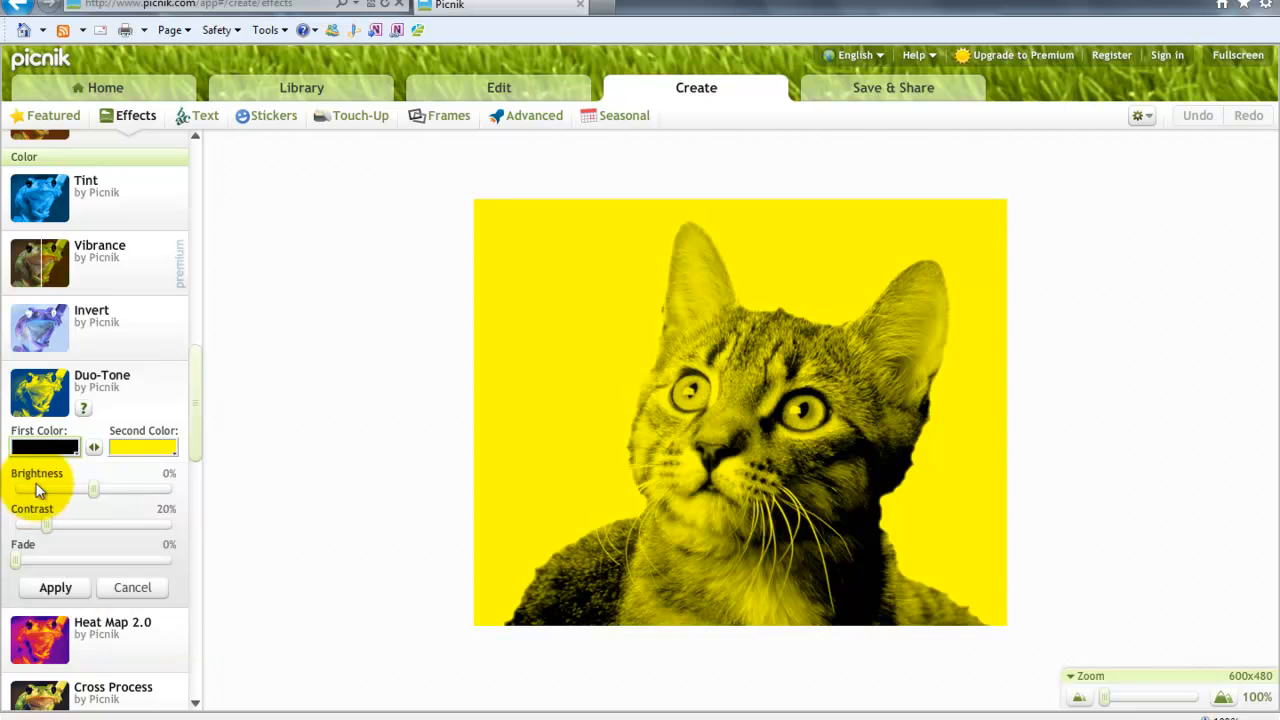
{"action": "left_click", "coordinate": [176, 454]}
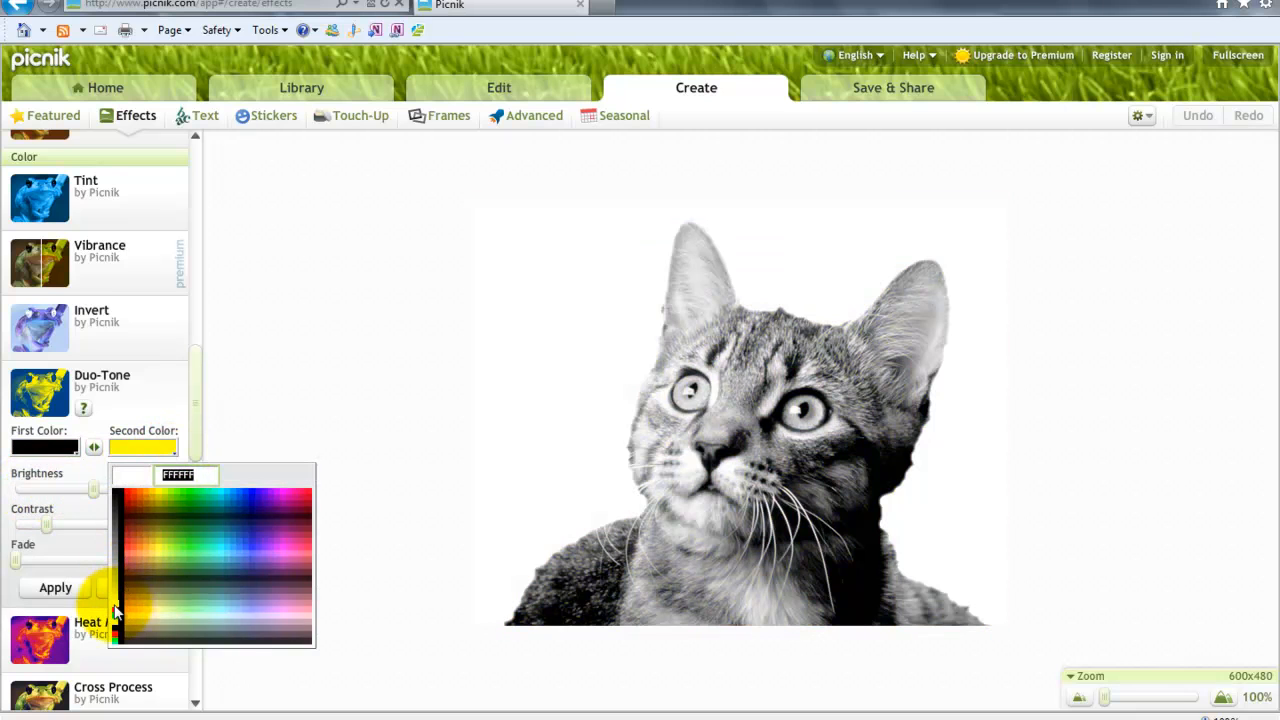
{"action": "left_click", "coordinate": [115, 607]}
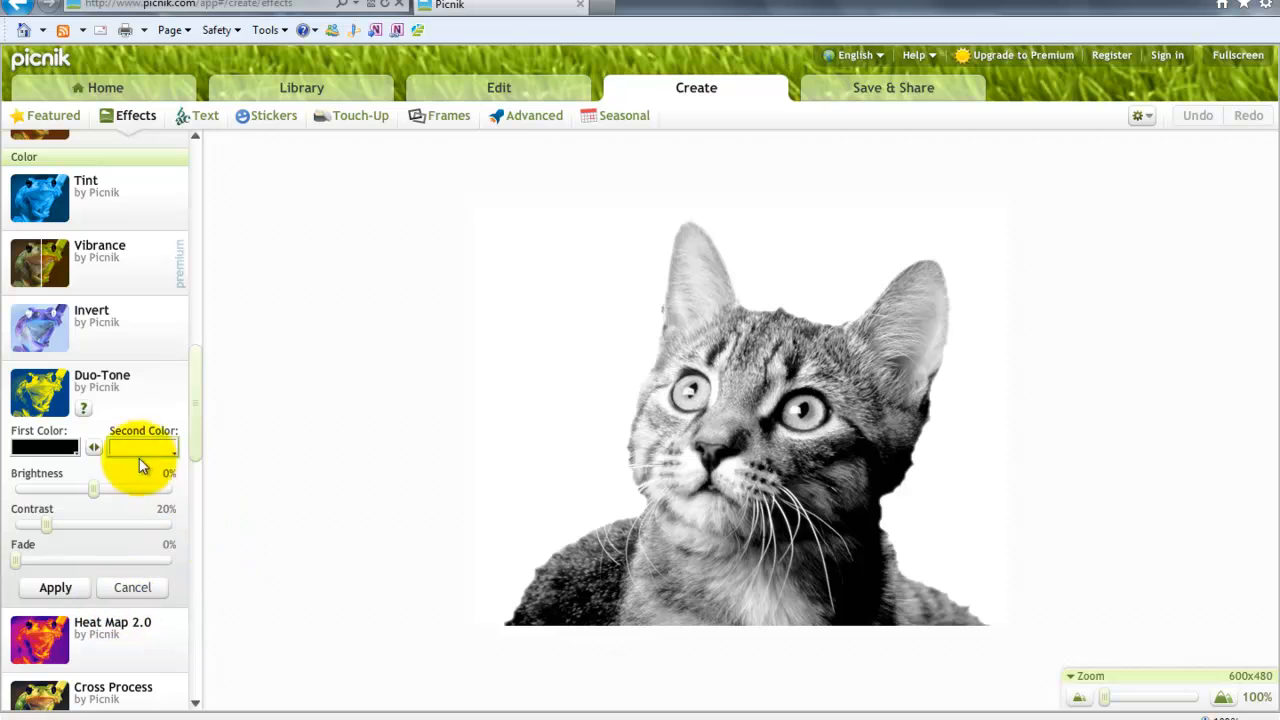
{"action": "left_click", "coordinate": [93, 450]}
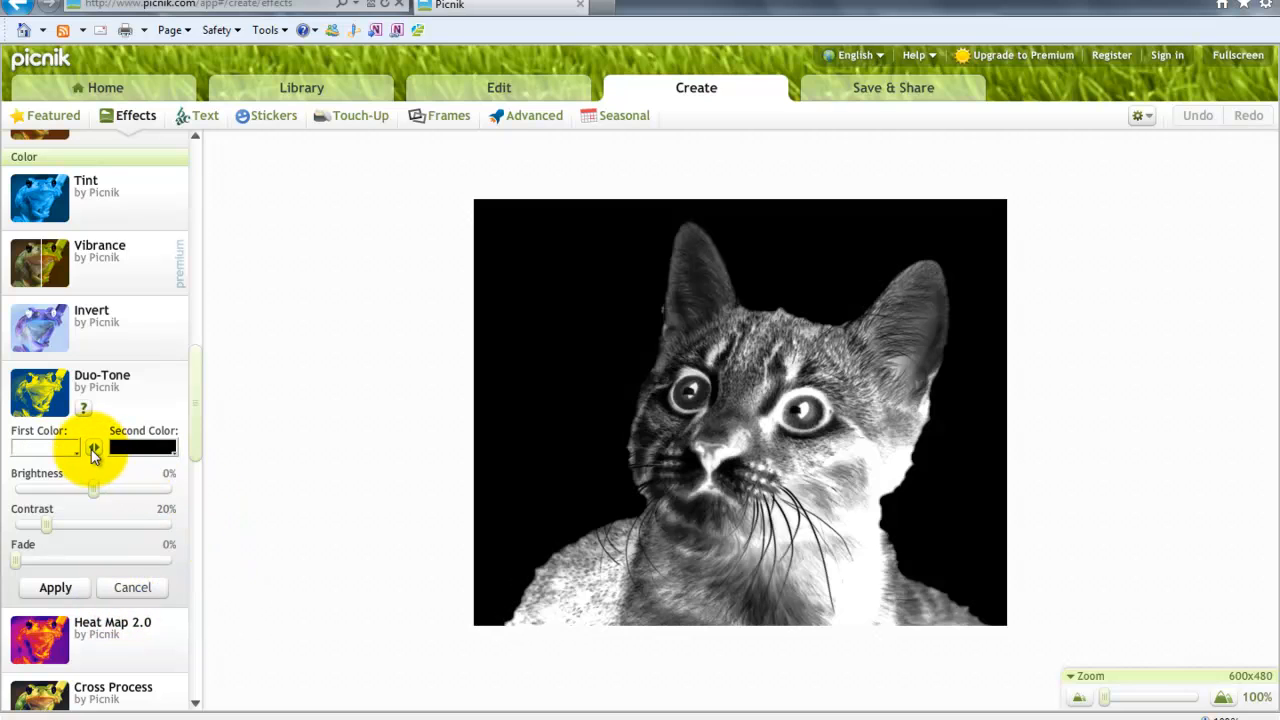
{"action": "left_click", "coordinate": [50, 589]}
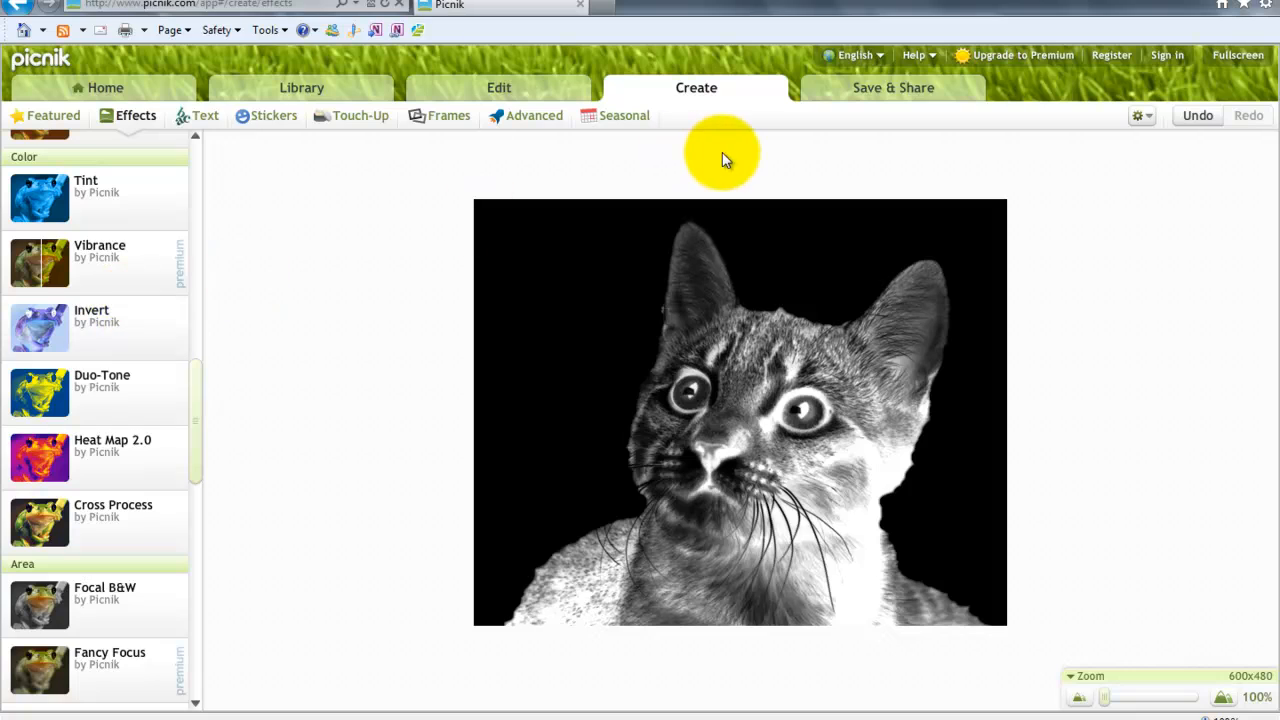
Step: Adjust the Duo-Tone negative's exposure to -22 and contrast to 56, and accept the changes
{"action": "left_click", "coordinate": [500, 89]}
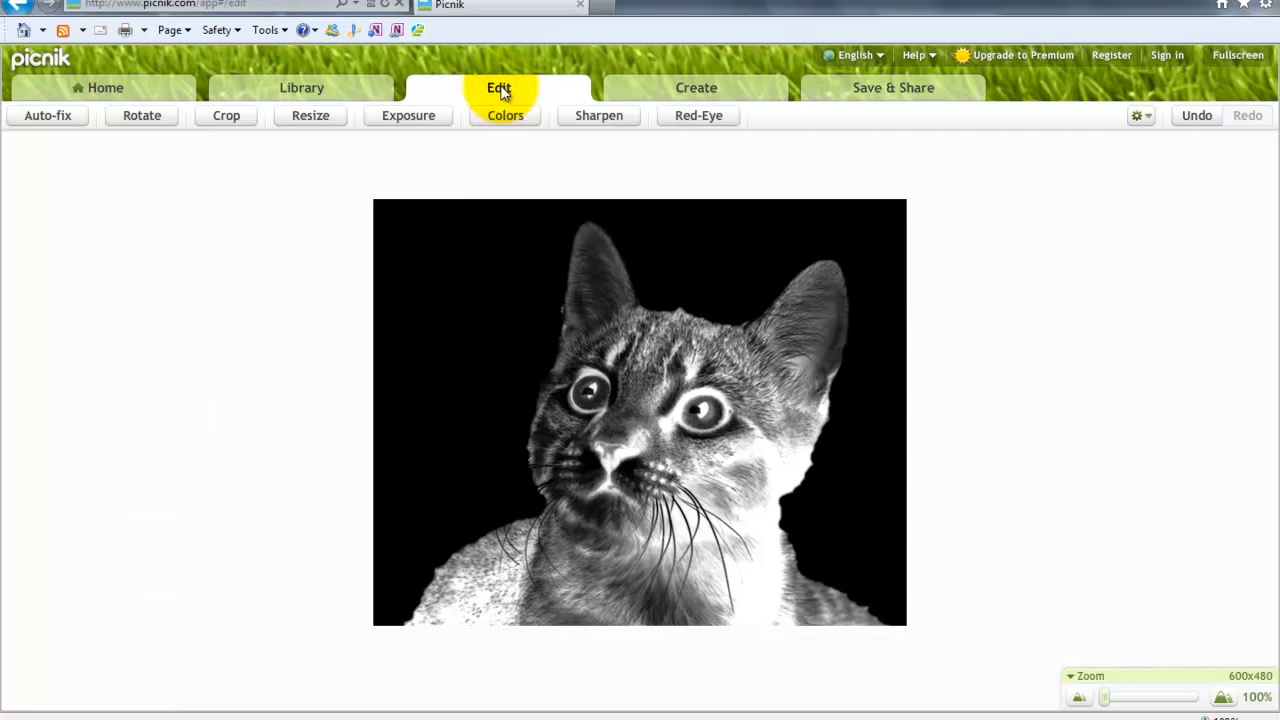
{"action": "left_click", "coordinate": [427, 117]}
{"action": "left_click_drag", "start_coordinate": [671, 88], "coordinate": [746, 116]}
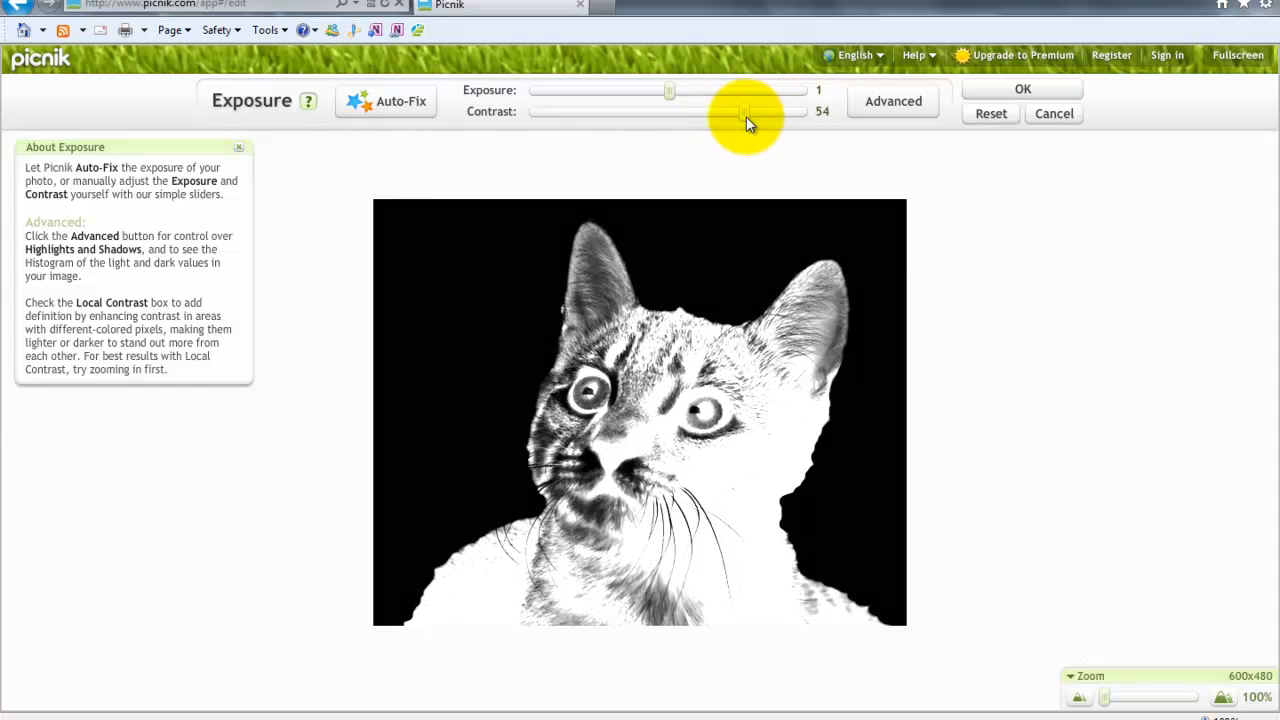
{"action": "left_click_drag", "start_coordinate": [665, 93], "coordinate": [632, 94]}
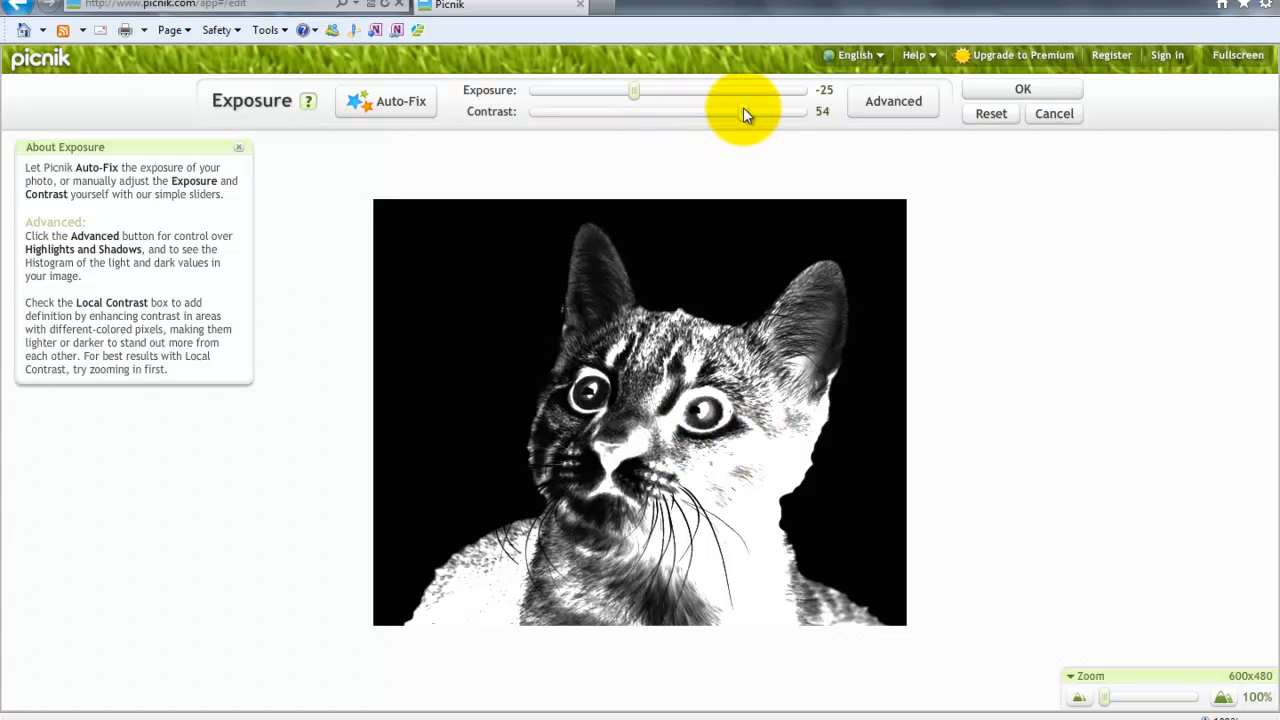
{"action": "mouse_move", "coordinate": [744, 110]}
{"action": "left_mouse_down"}
{"action": "mouse_move", "coordinate": [733, 108]}
{"action": "mouse_move", "coordinate": [751, 112]}
{"action": "left_mouse_up"}
{"action": "left_click_drag", "start_coordinate": [632, 90], "coordinate": [634, 86]}
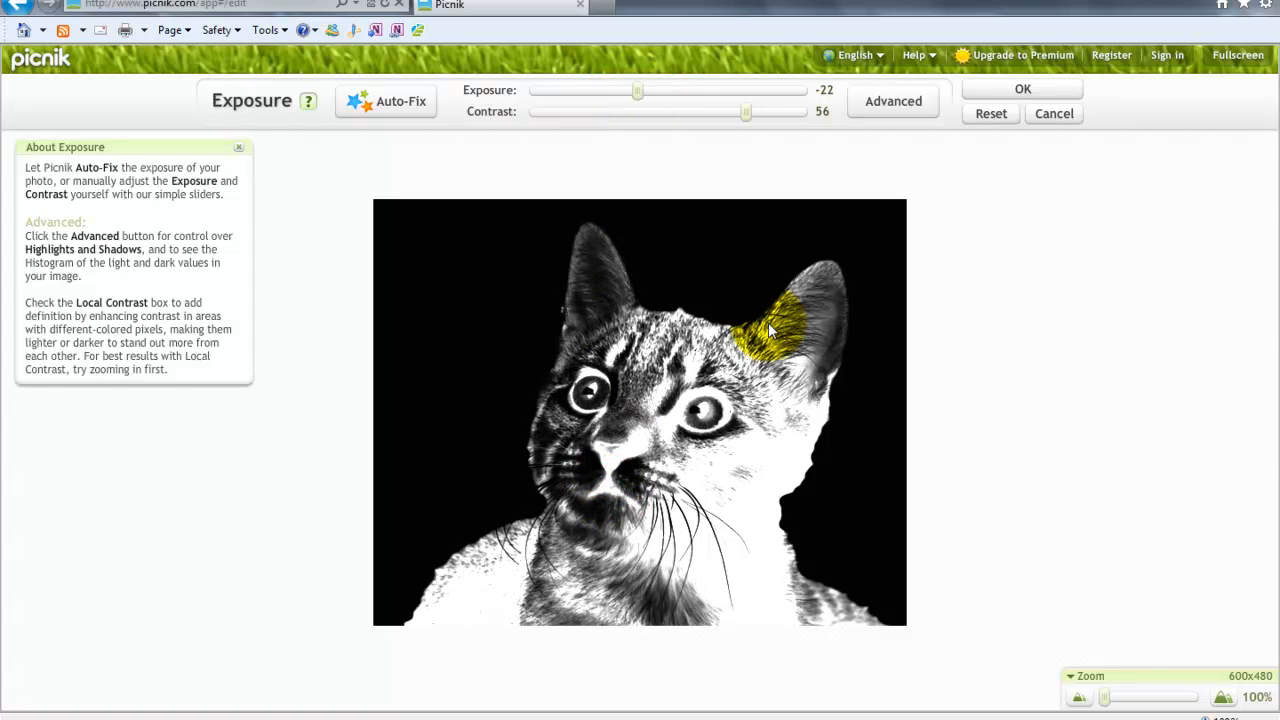
{"action": "left_click", "coordinate": [1030, 90]}
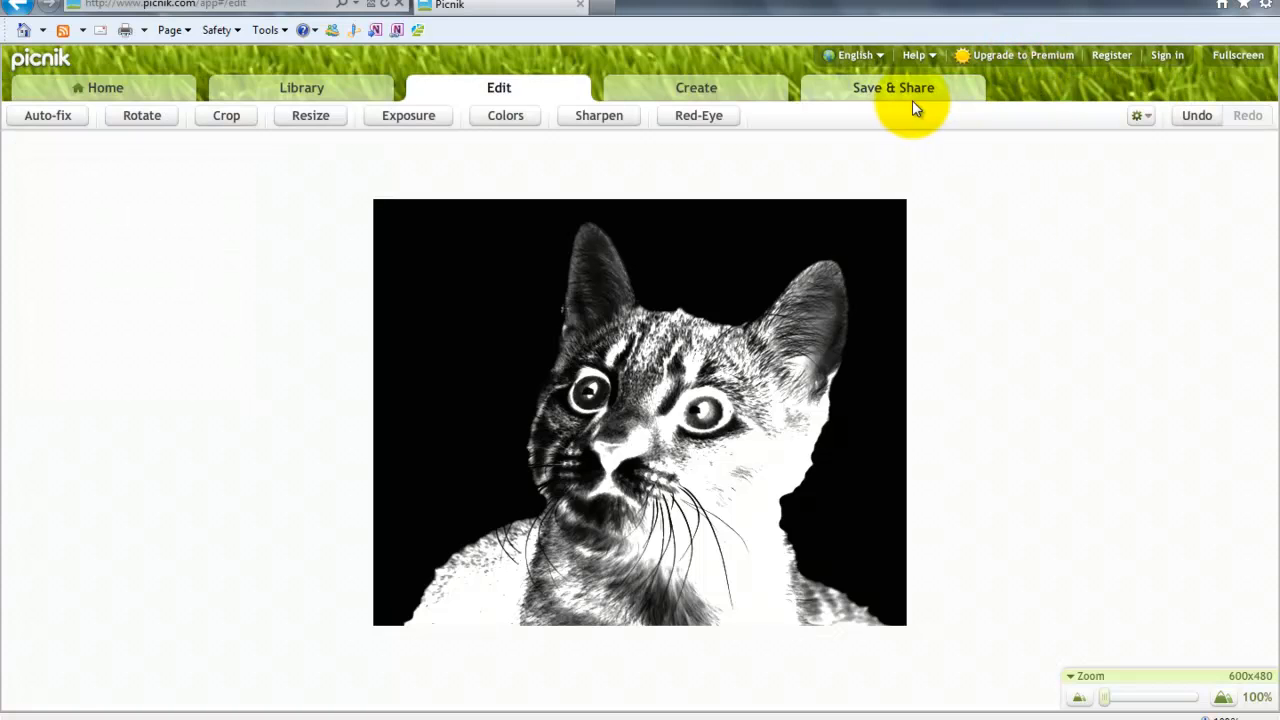
Step: Preview the cat negative on the save page, and undo the exposure adjustment and the Duo-Tone effect
{"action": "left_click", "coordinate": [881, 90]}
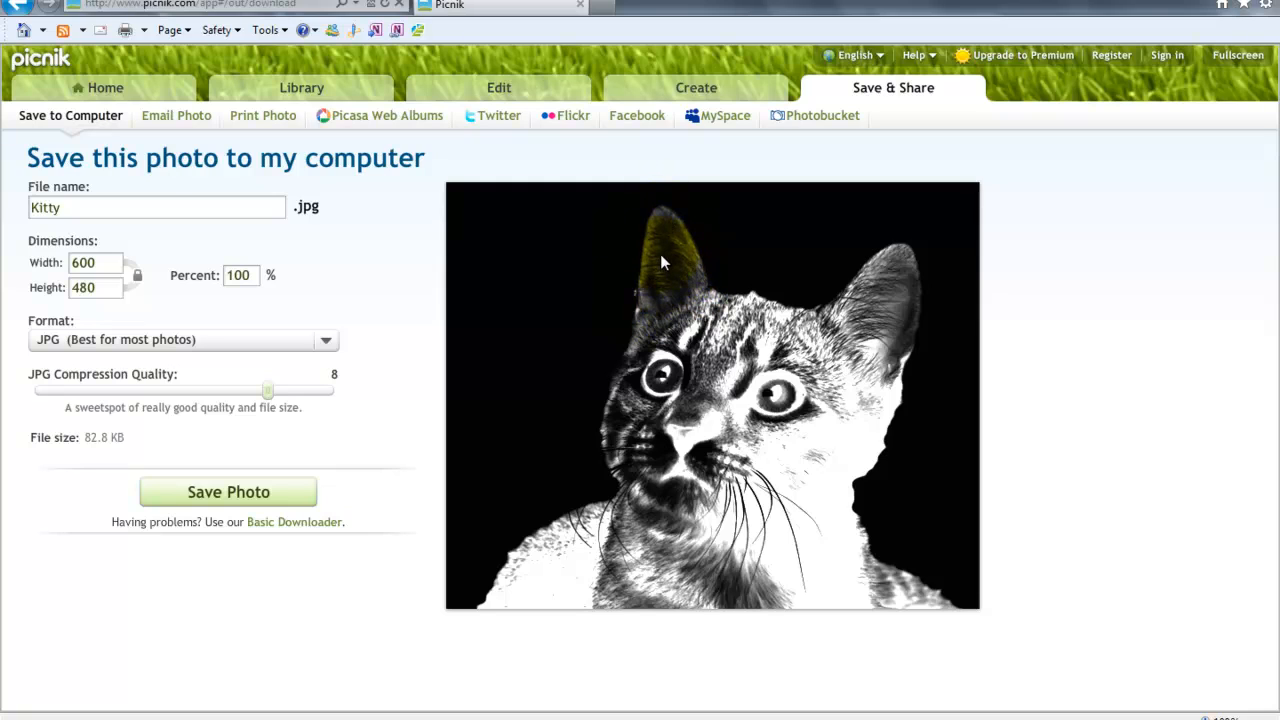
{"action": "left_click", "coordinate": [668, 91]}
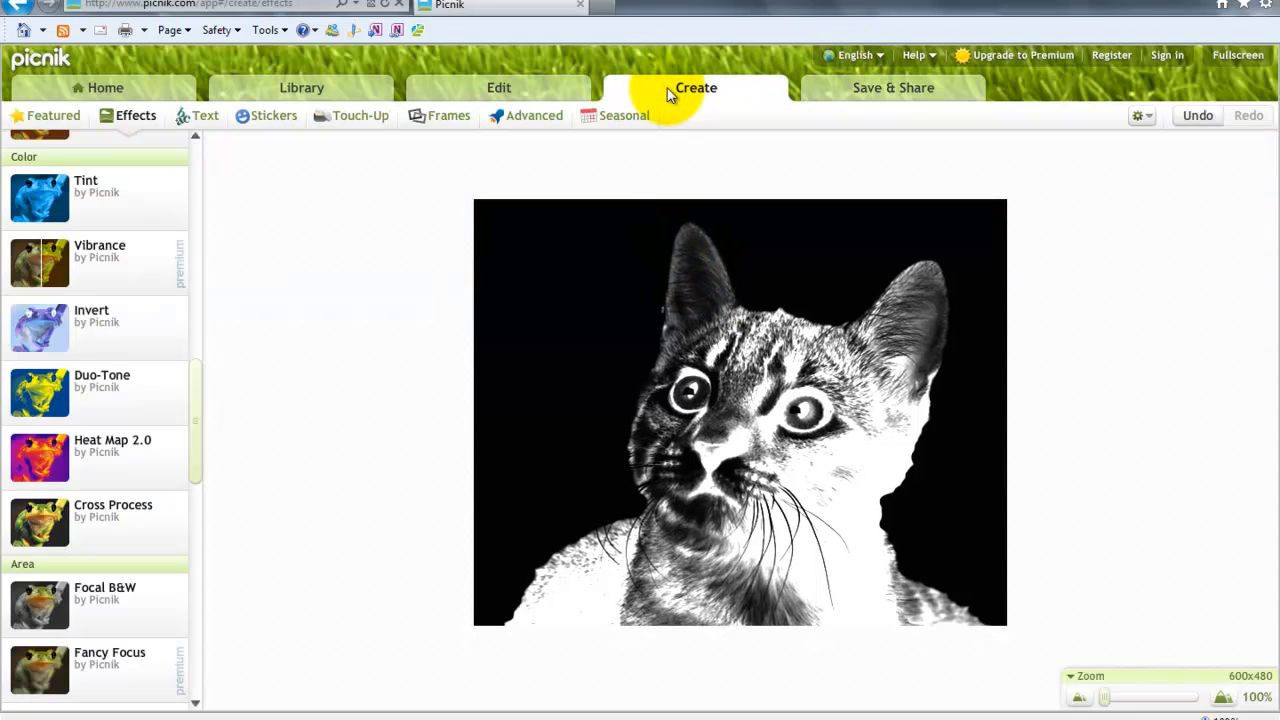
{"action": "left_click", "coordinate": [1190, 116]}
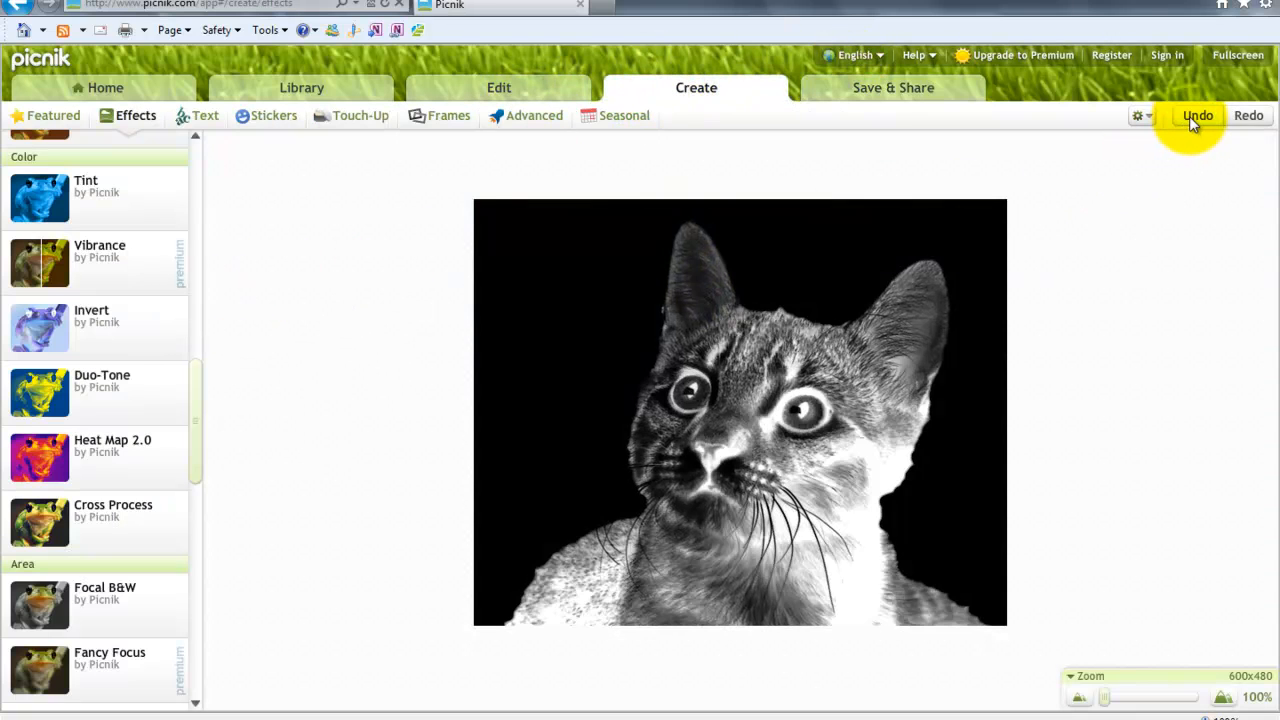
{"action": "left_click", "coordinate": [1190, 116]}
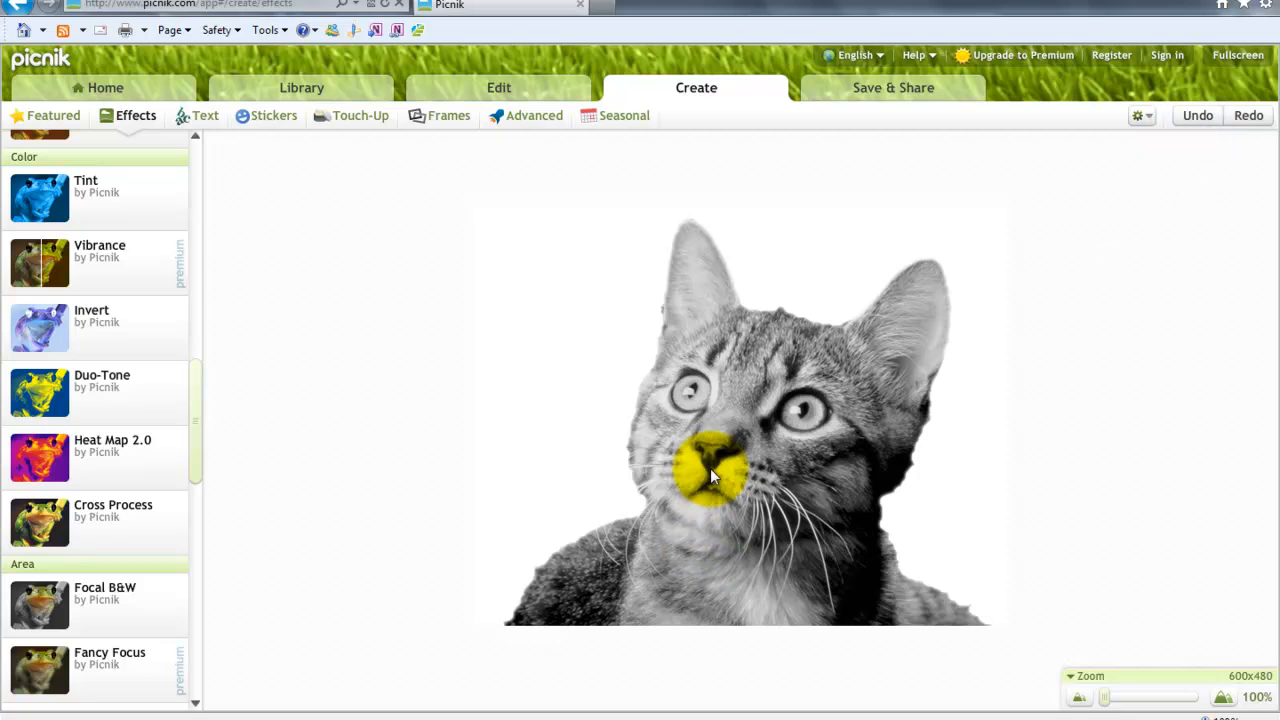
Step: Apply the Adjustable Threshold effect to the cat photo with a black threshold of 0.67 and a white threshold of 0.57
{"action": "left_click_drag", "start_coordinate": [199, 431], "coordinate": [193, 662]}
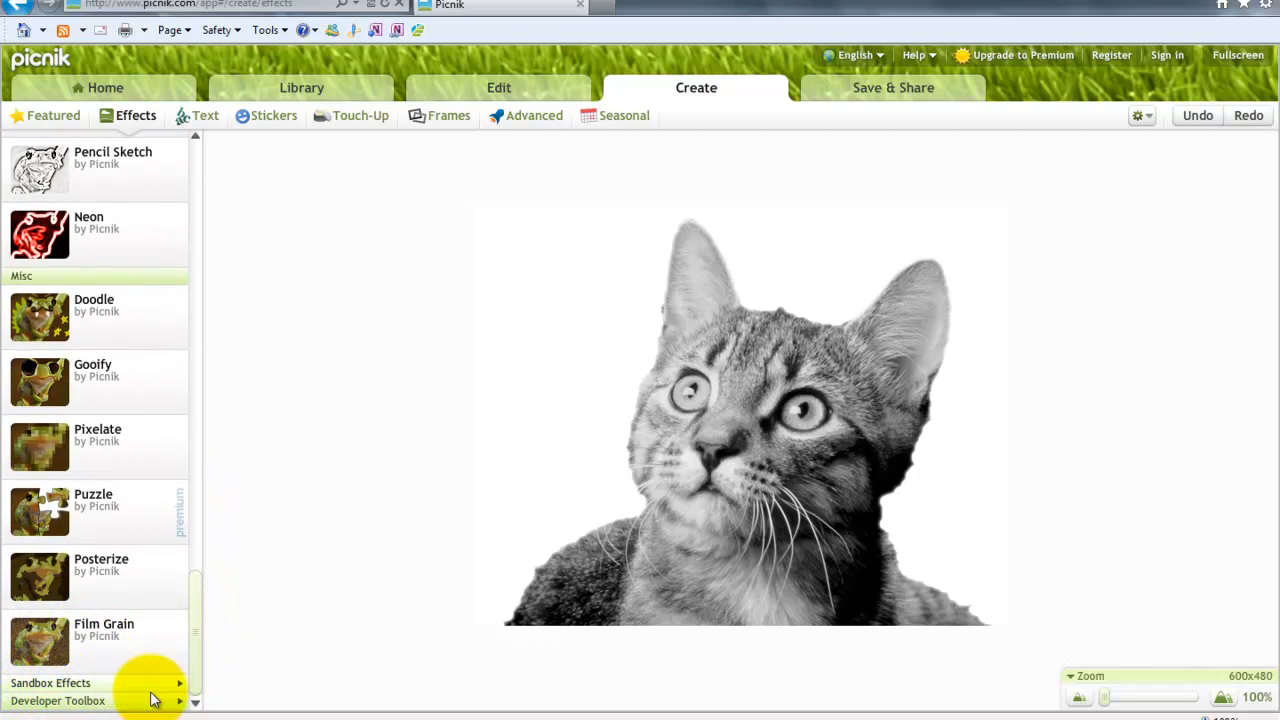
{"action": "left_click", "coordinate": [181, 686]}
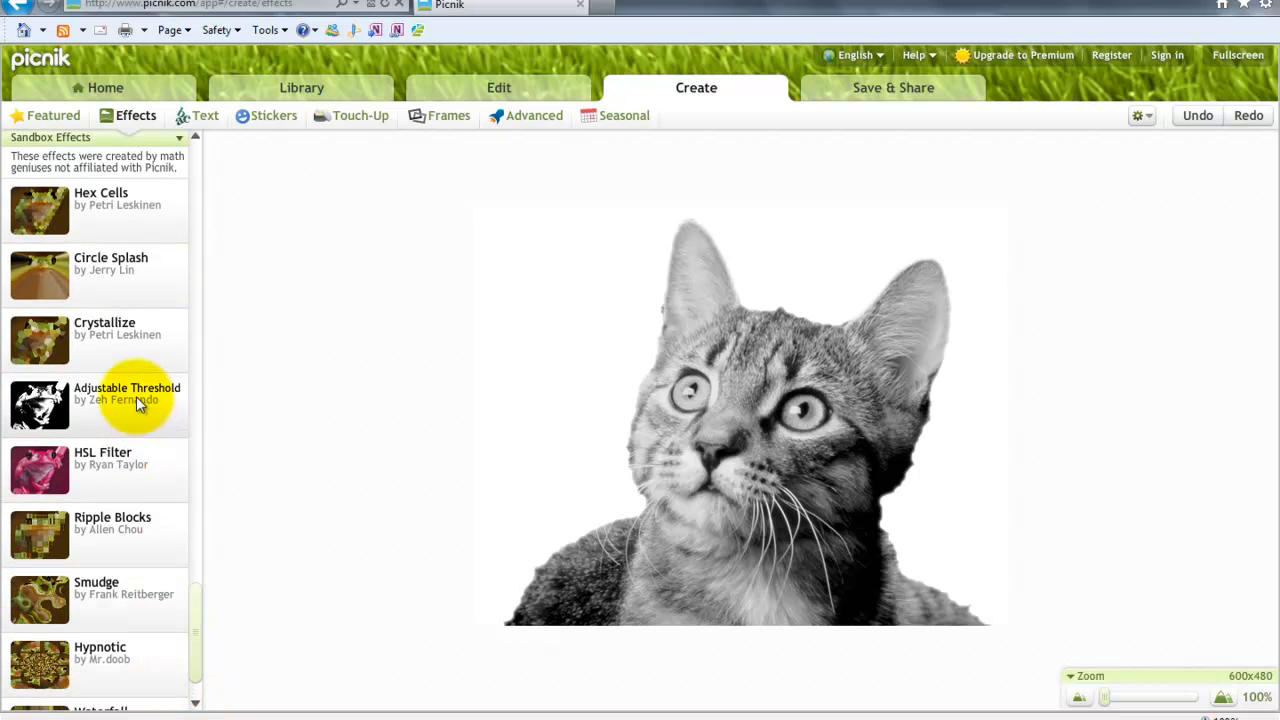
{"action": "left_click", "coordinate": [34, 402]}
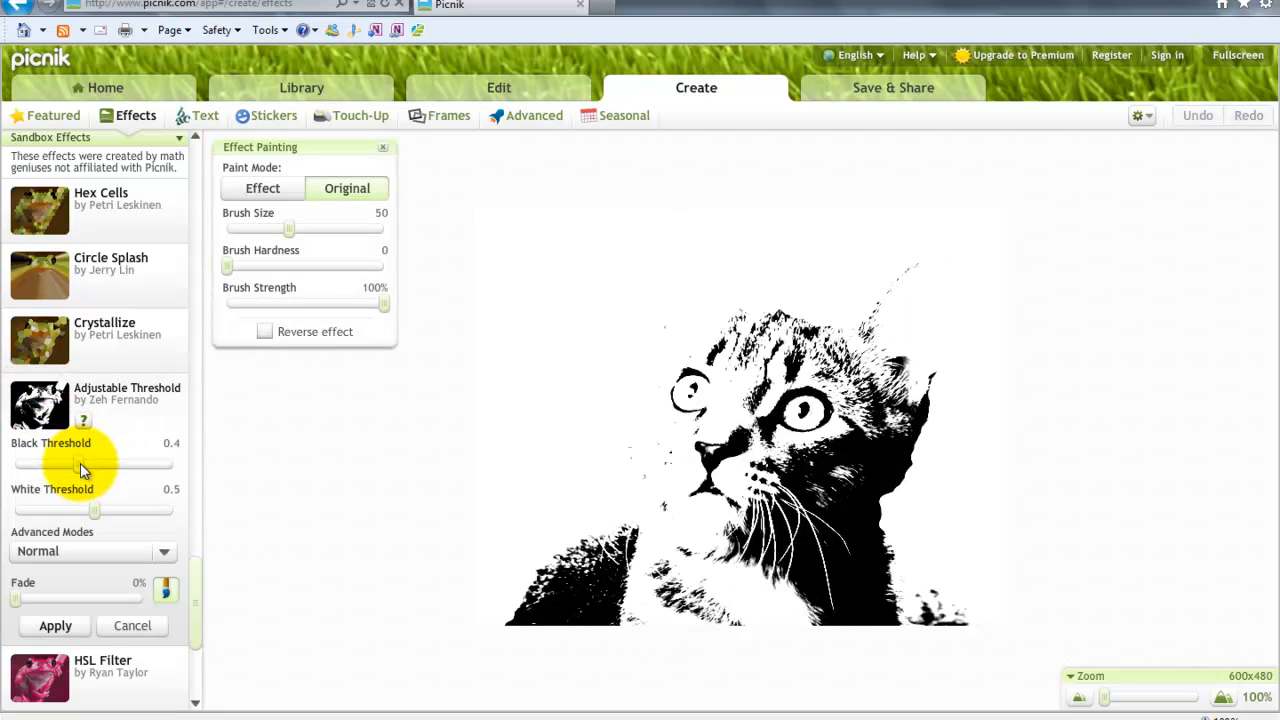
{"action": "left_click_drag", "start_coordinate": [80, 463], "coordinate": [124, 470]}
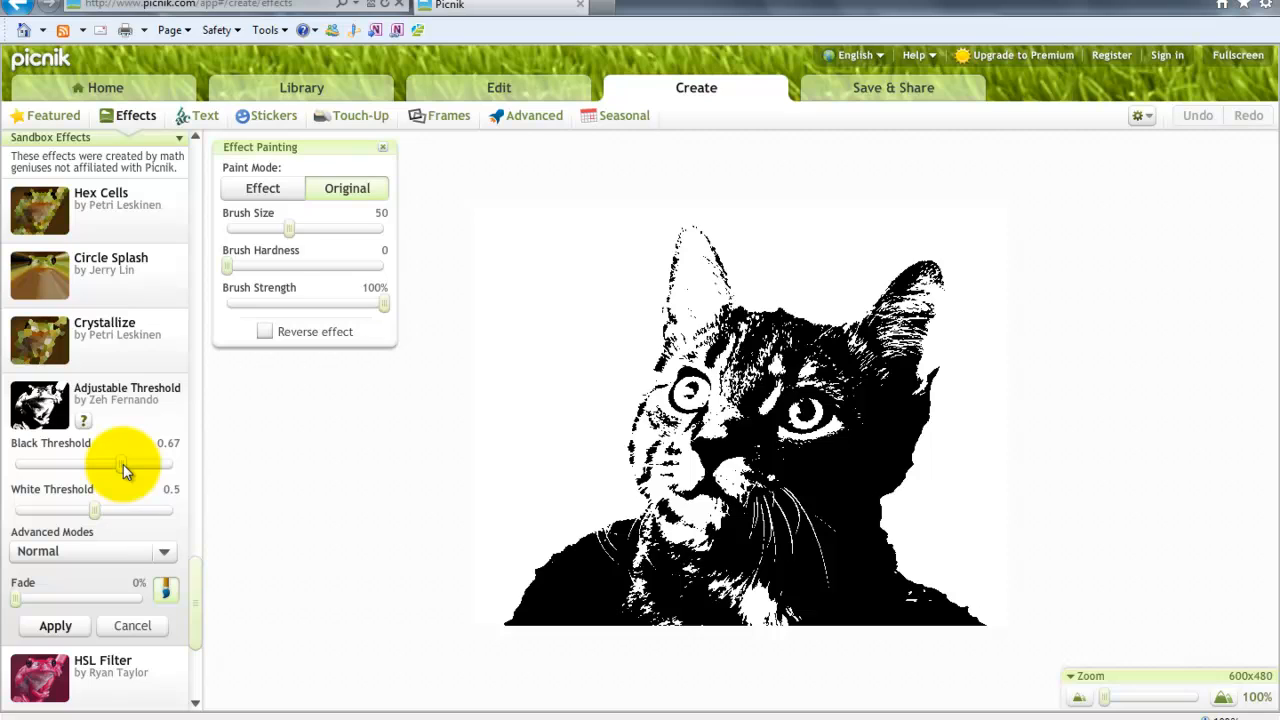
{"action": "mouse_move", "coordinate": [95, 511]}
{"action": "left_mouse_down"}
{"action": "mouse_move", "coordinate": [124, 515]}
{"action": "mouse_move", "coordinate": [86, 508]}
{"action": "mouse_move", "coordinate": [106, 510]}
{"action": "left_mouse_up"}
{"action": "left_click_drag", "start_coordinate": [122, 466], "coordinate": [123, 469]}
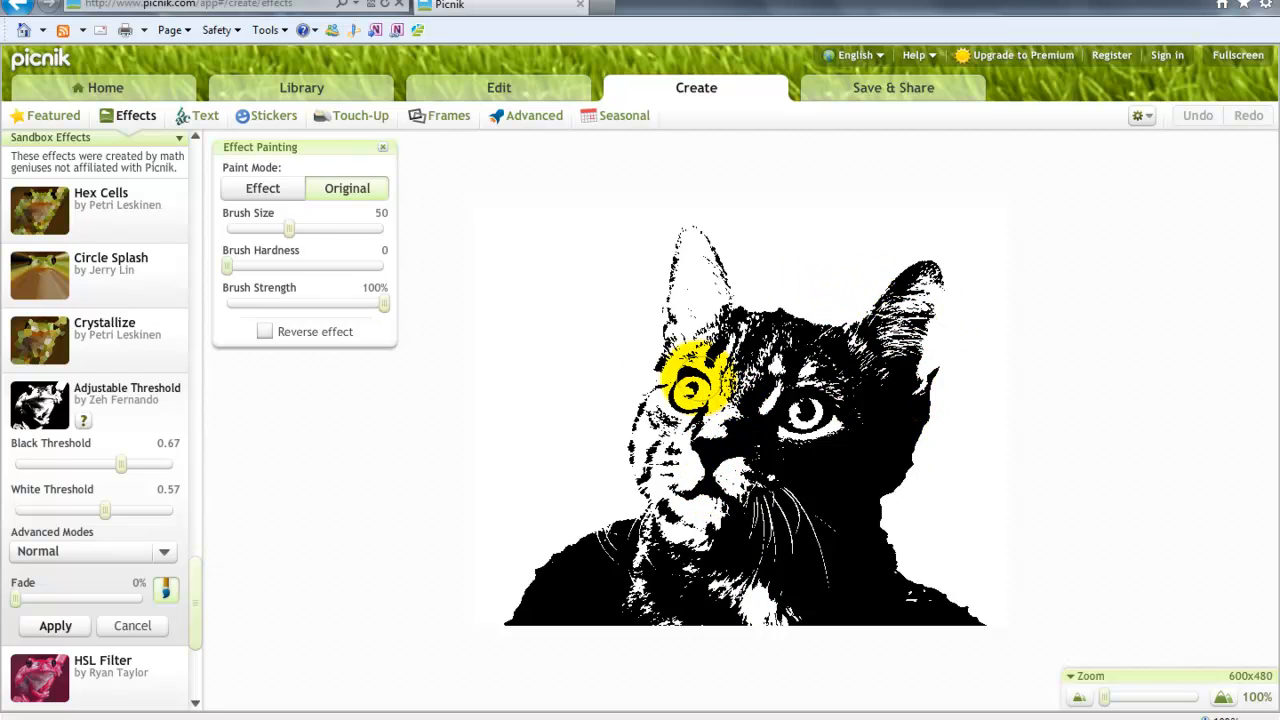
{"action": "left_click", "coordinate": [283, 190]}
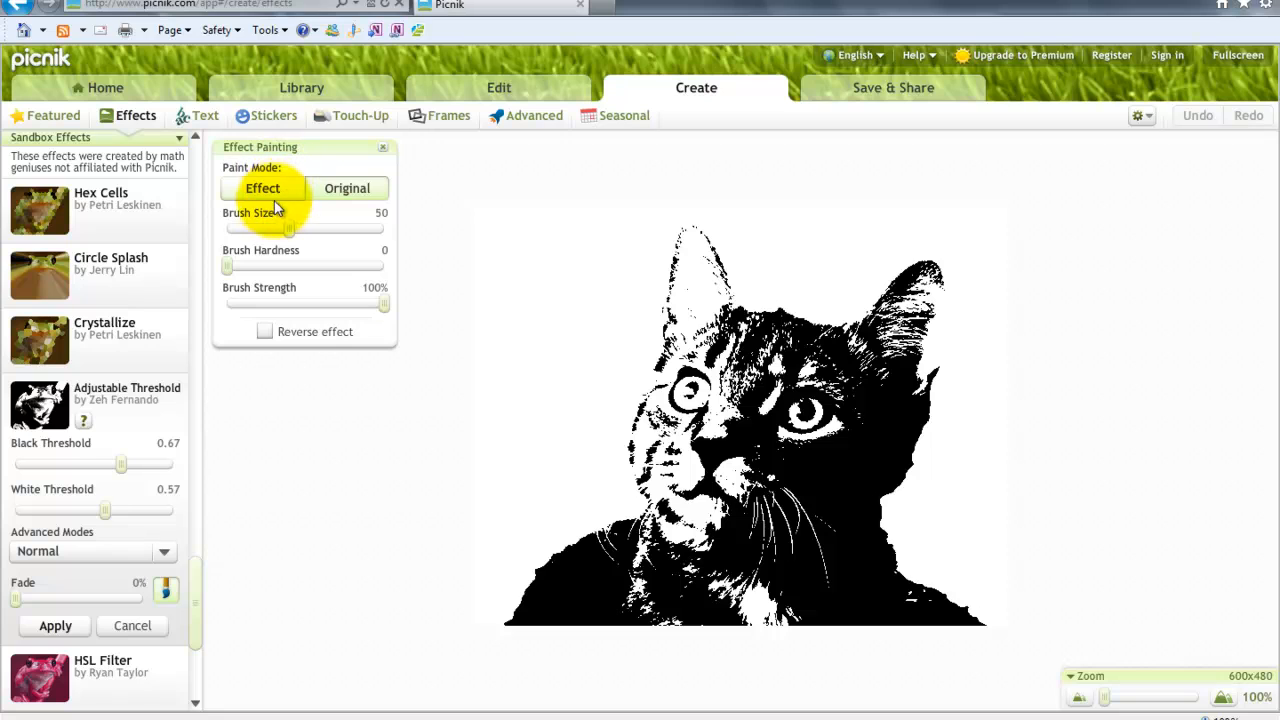
{"action": "left_click", "coordinate": [55, 627]}
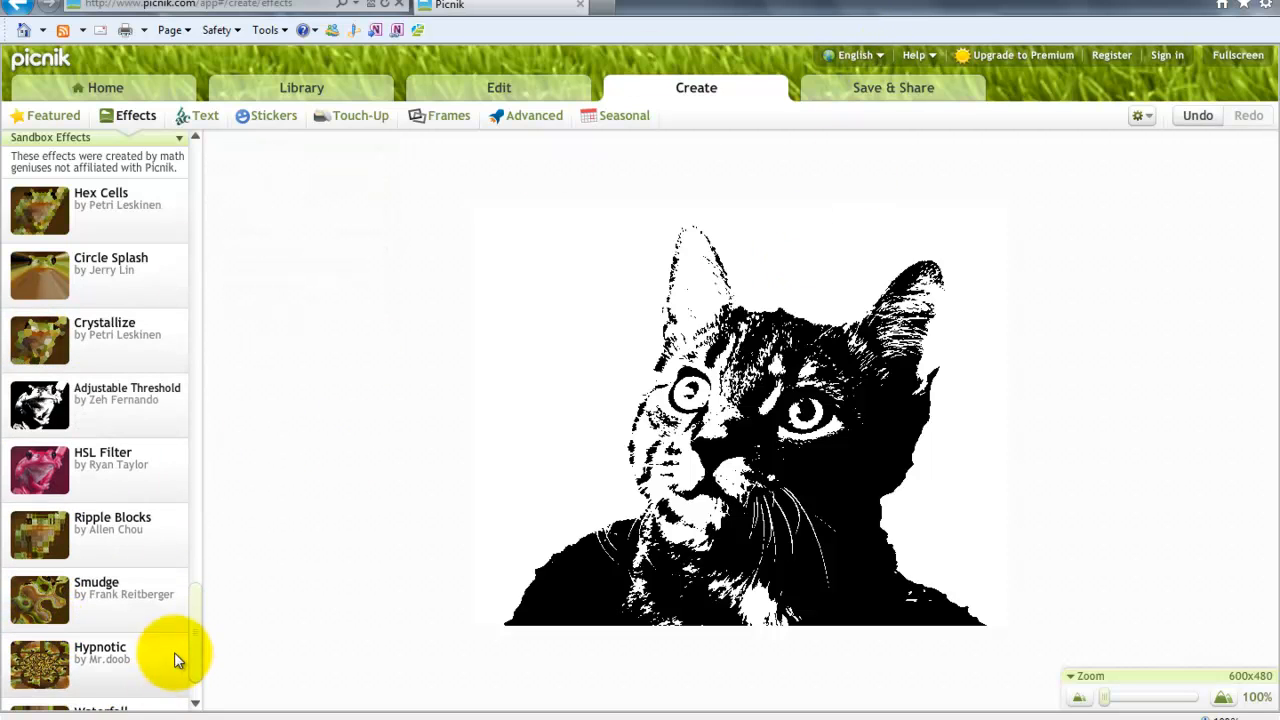
Step: Apply the Invert effect to the thresholded cat image and go to the page for saving it to the computer
{"action": "left_click_drag", "start_coordinate": [200, 631], "coordinate": [216, 357]}
{"action": "left_click", "coordinate": [64, 340]}
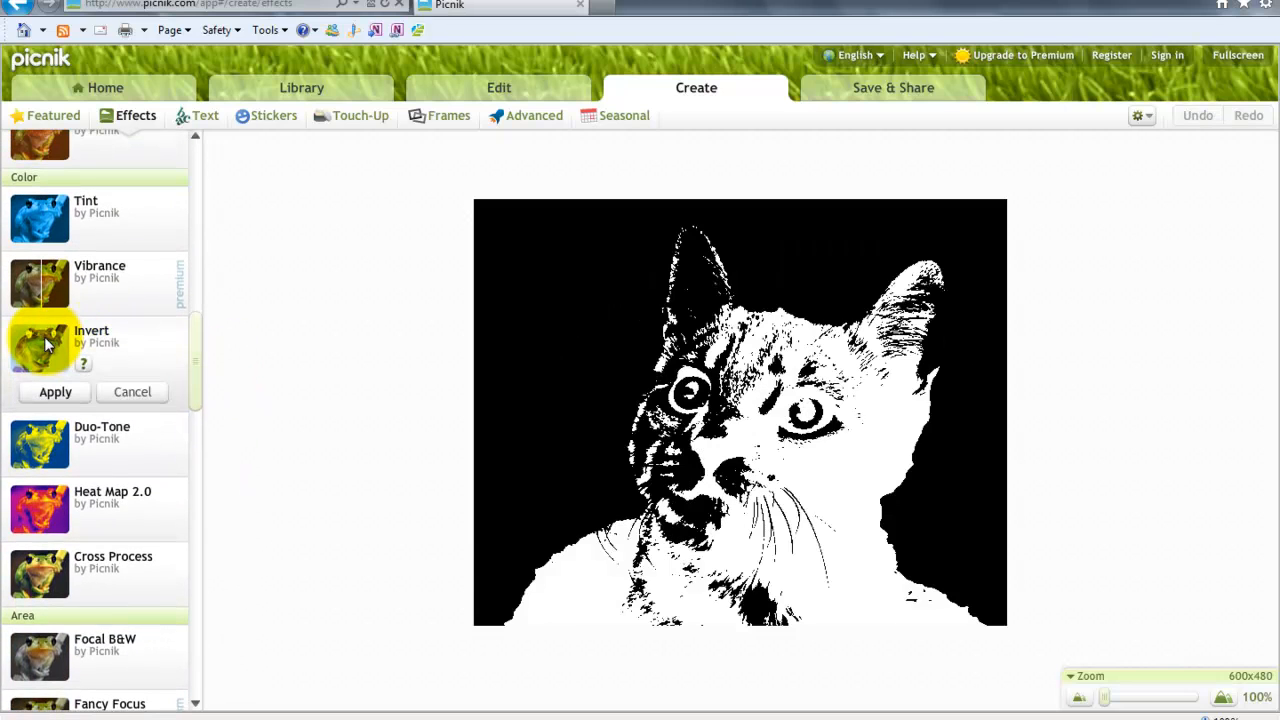
{"action": "left_click", "coordinate": [900, 95]}
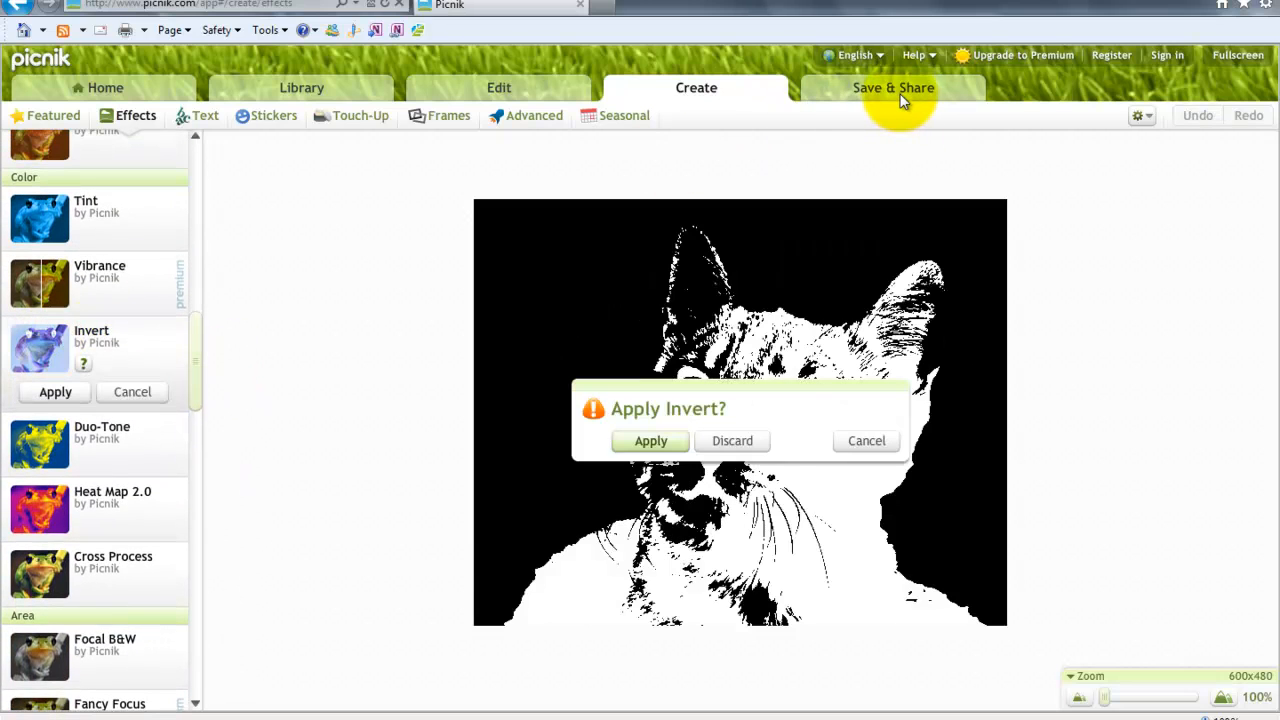
{"action": "left_click", "coordinate": [665, 440]}
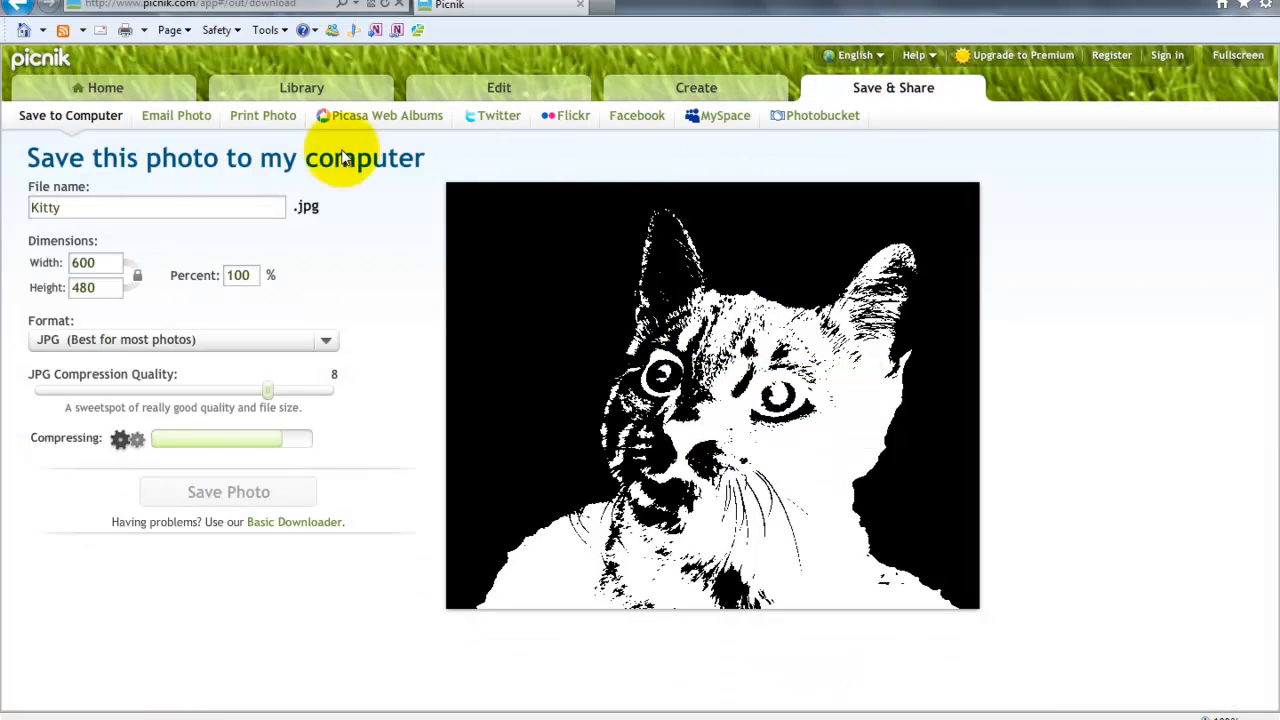
Step: Name the cat negative Kittyneg and save it as a JPG in the Stampmaker Day folder
{"action": "left_click", "coordinate": [128, 212]}
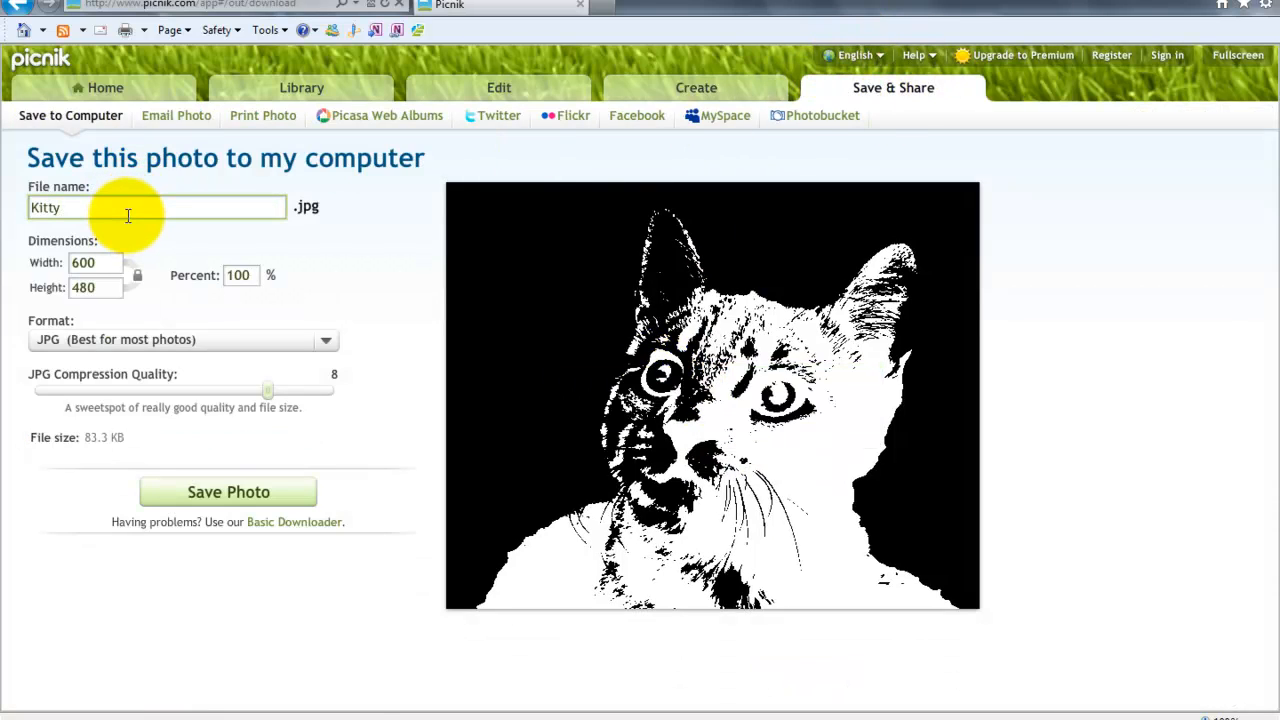
{"action": "type", "text": "neg"}
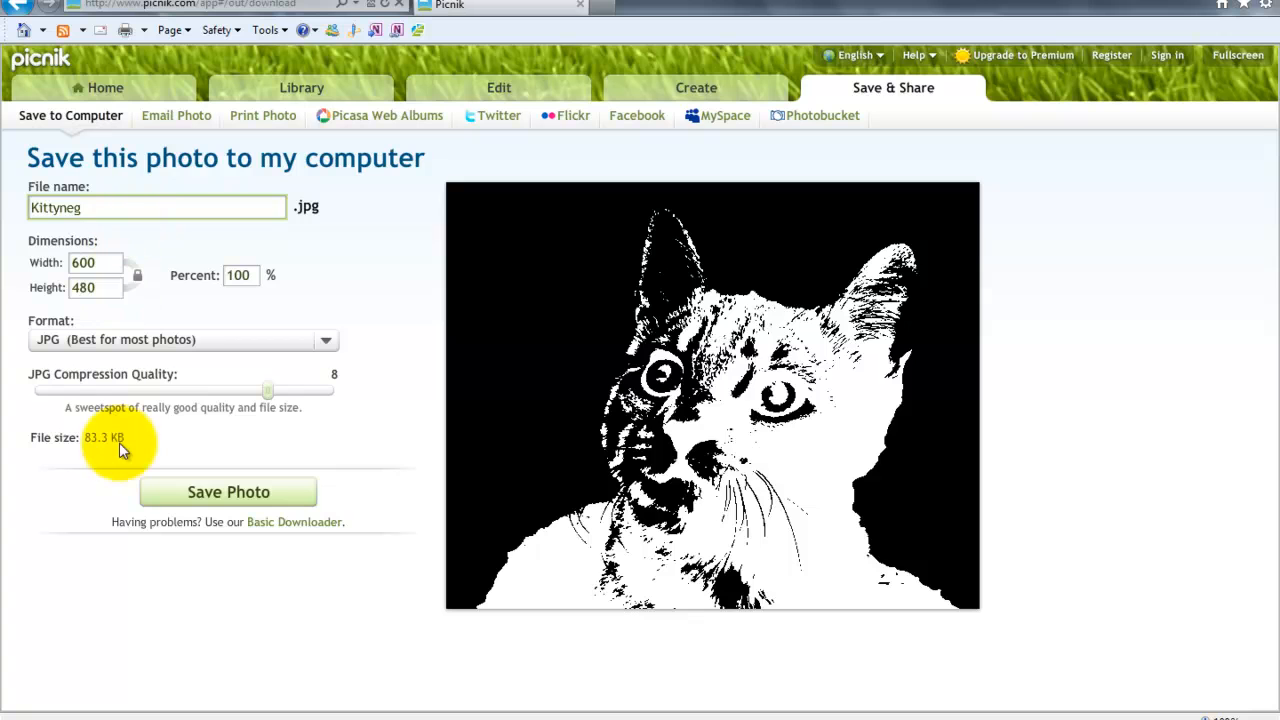
{"action": "left_click", "coordinate": [216, 494]}
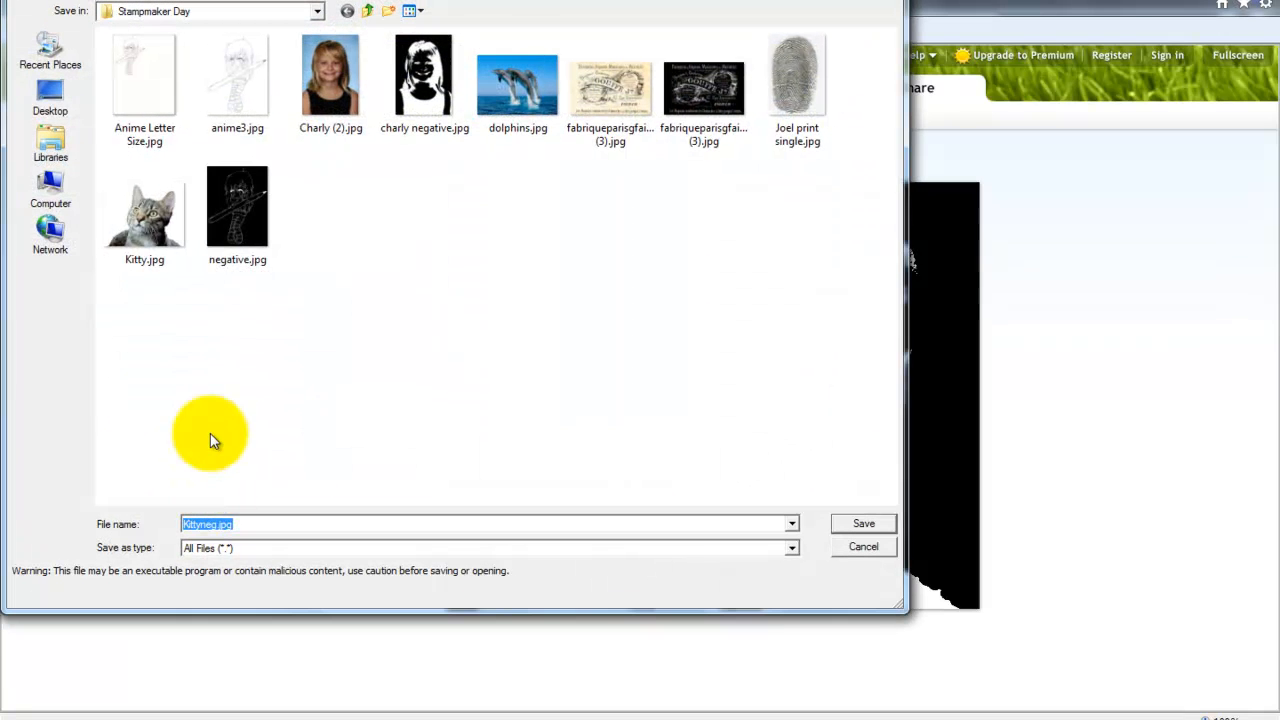
{"action": "left_click", "coordinate": [880, 521]}
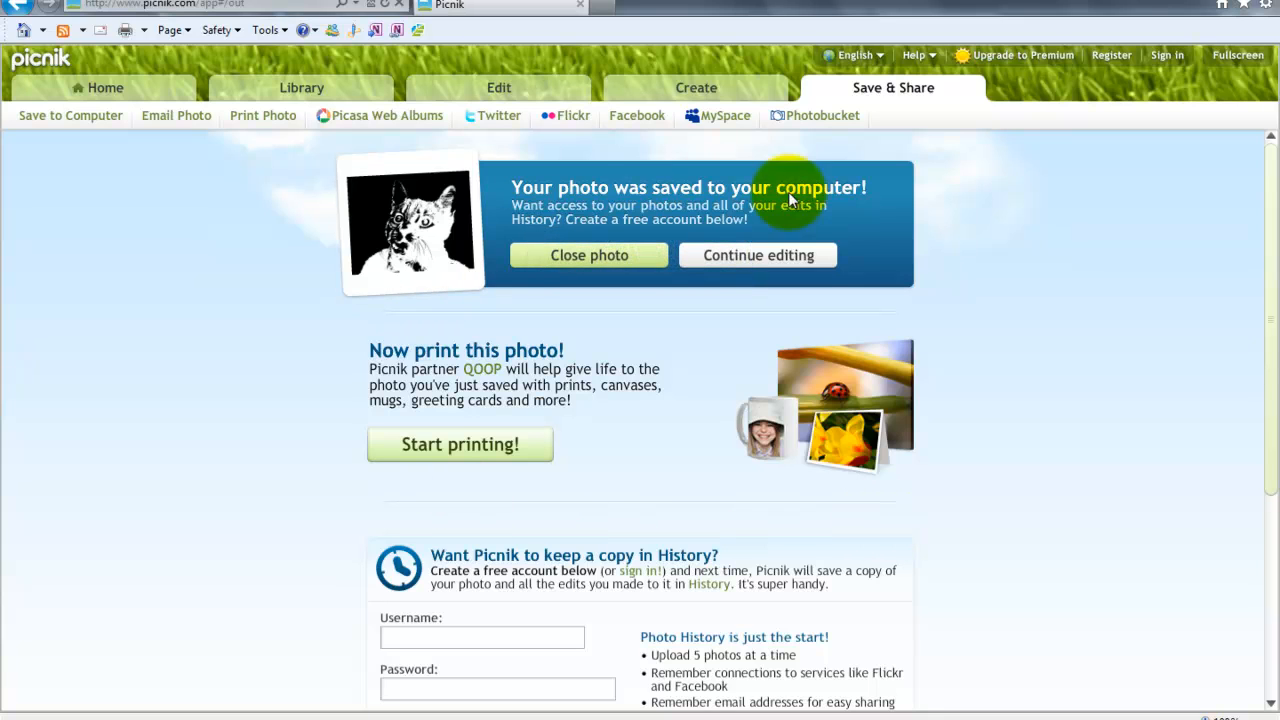
Step: Close the cat photo and upload dolphins.jpg from the Stampmaker Day folder
{"action": "left_click", "coordinate": [593, 256]}
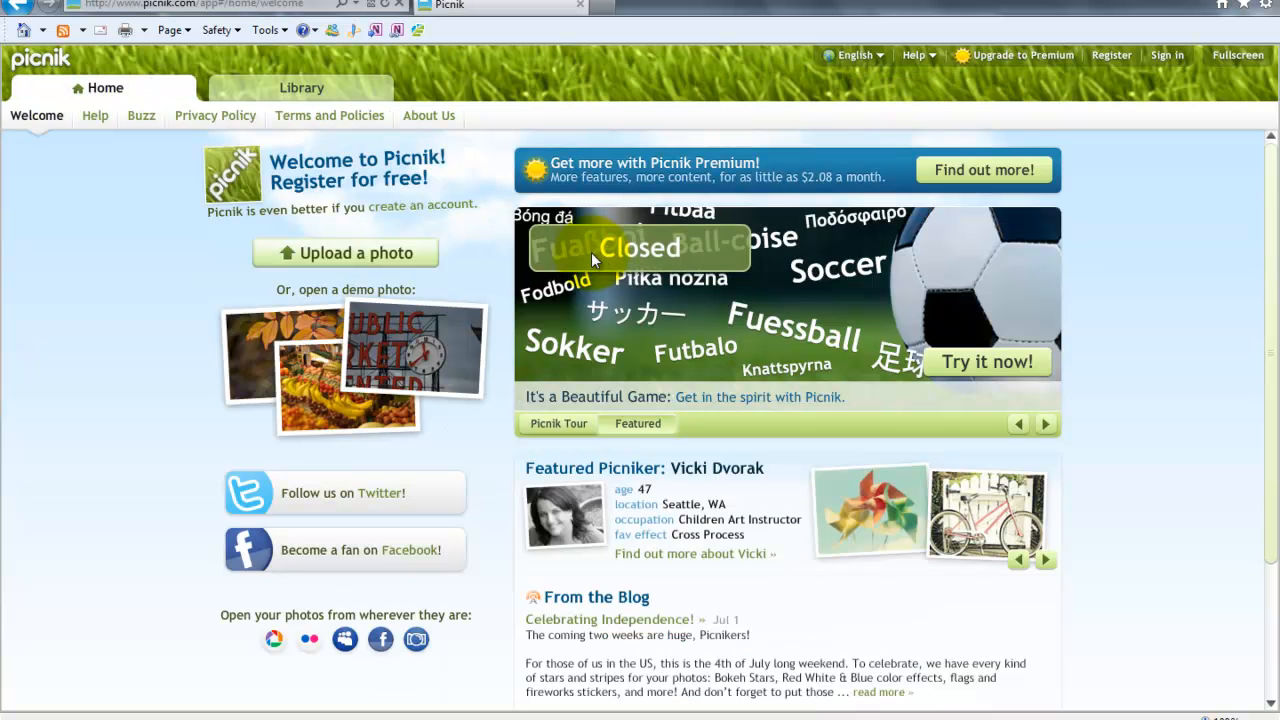
{"action": "left_click", "coordinate": [365, 255]}
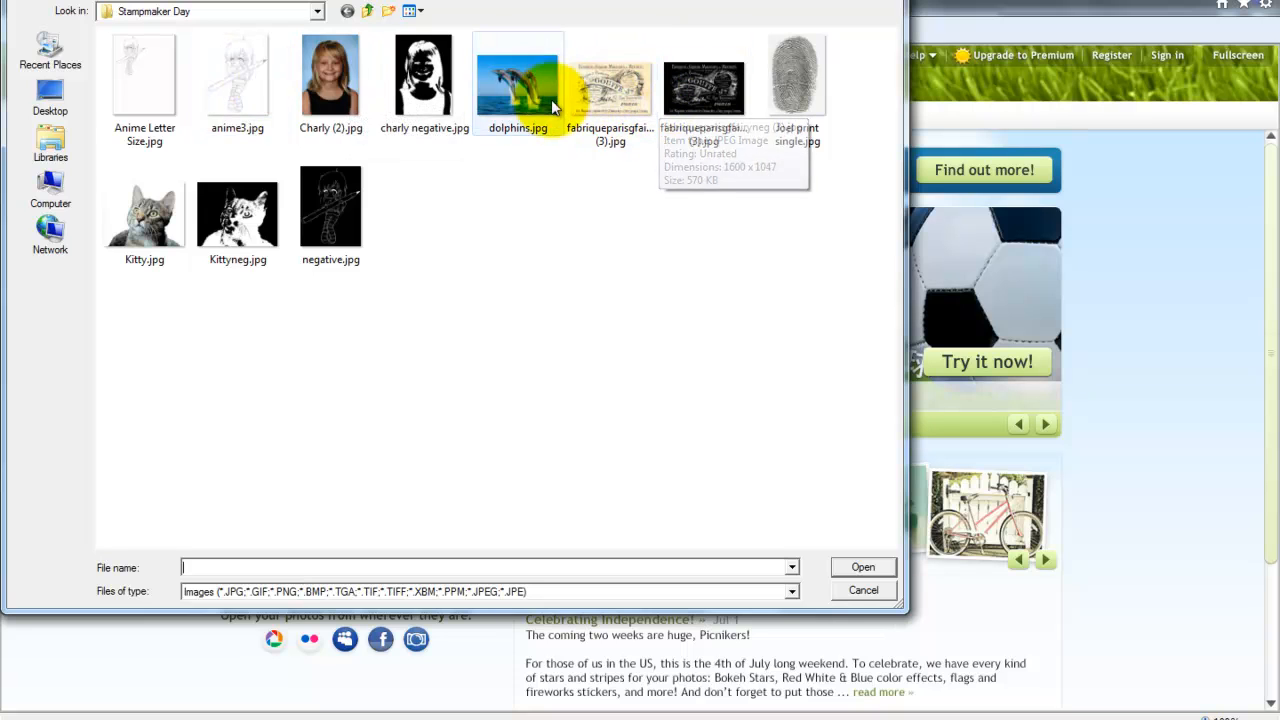
{"action": "left_click", "coordinate": [510, 101]}
{"action": "double_click", "coordinate": [510, 101]}
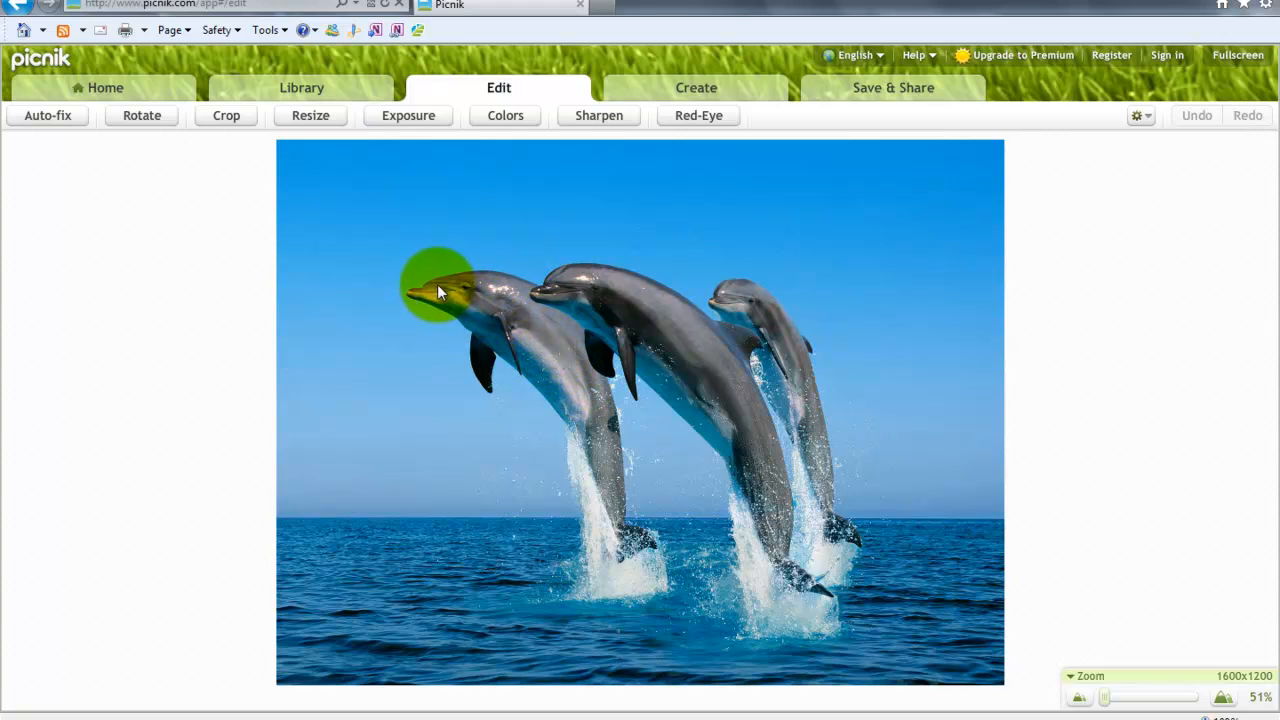
Step: Paint the sky in front of and below the leftmost dolphin white using the Doodle effect with a brush size of 204
{"action": "left_click", "coordinate": [728, 91]}
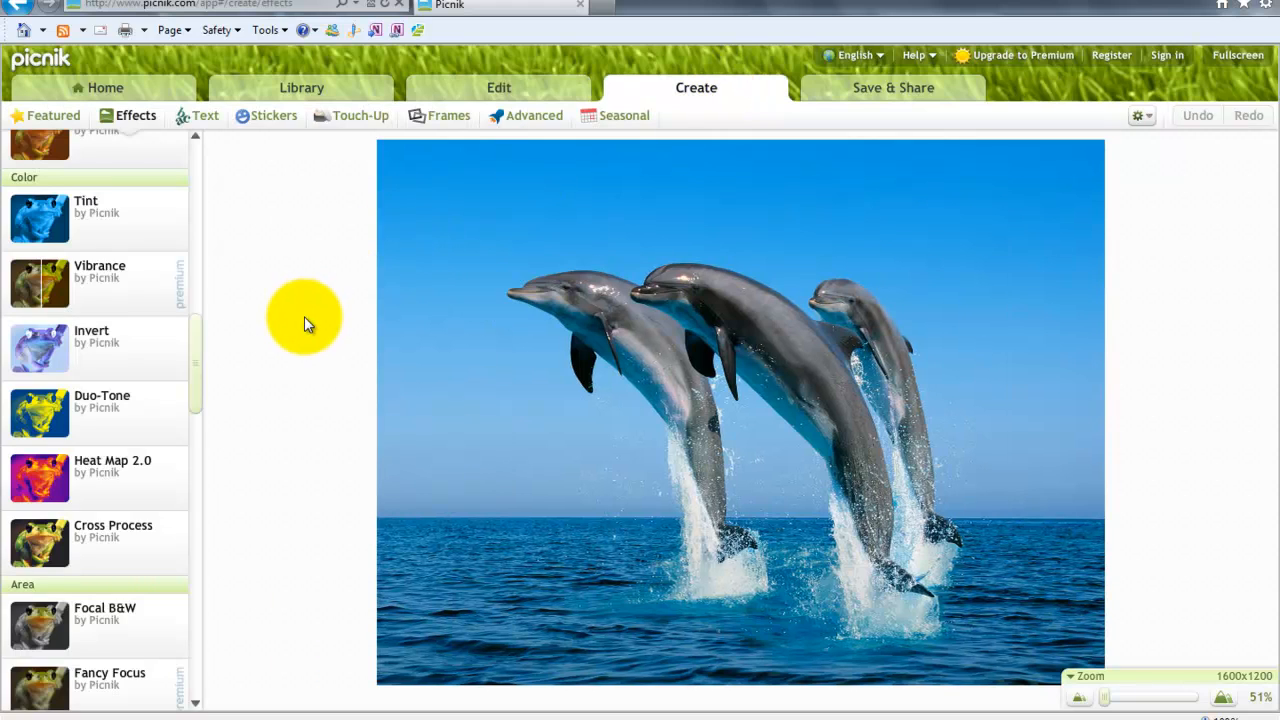
{"action": "left_click_drag", "start_coordinate": [194, 341], "coordinate": [202, 499]}
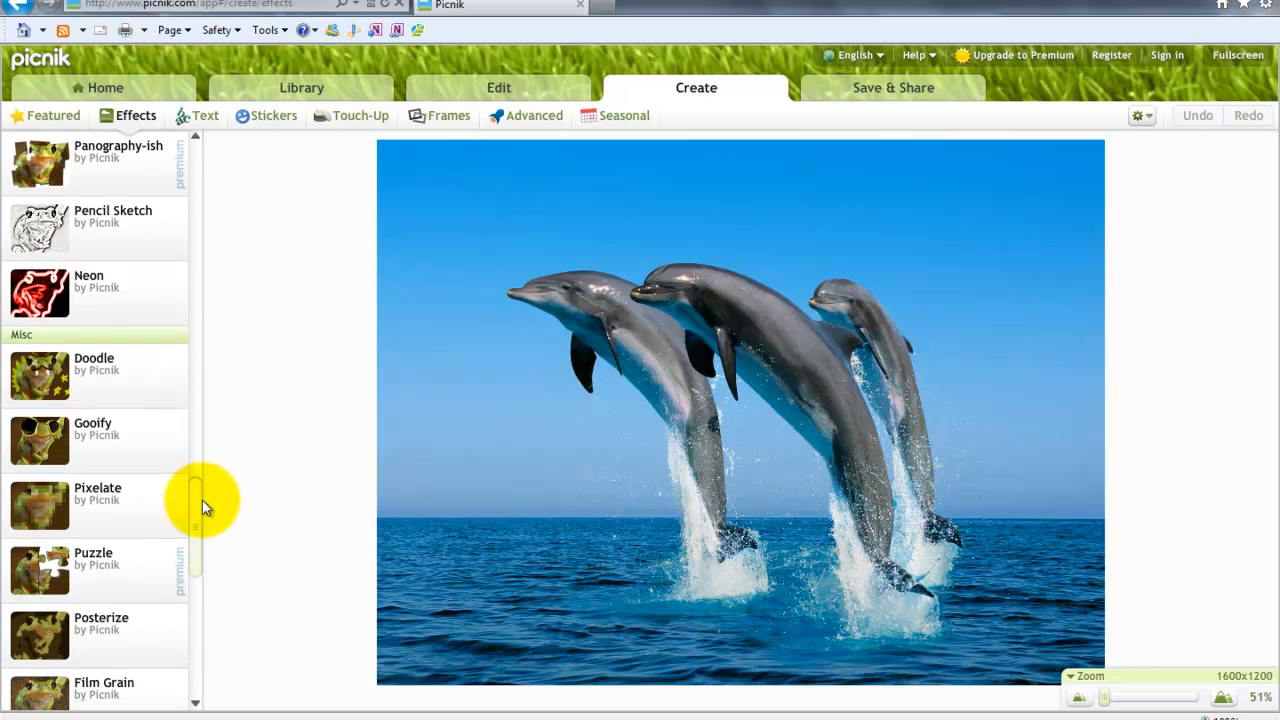
{"action": "left_click", "coordinate": [36, 375]}
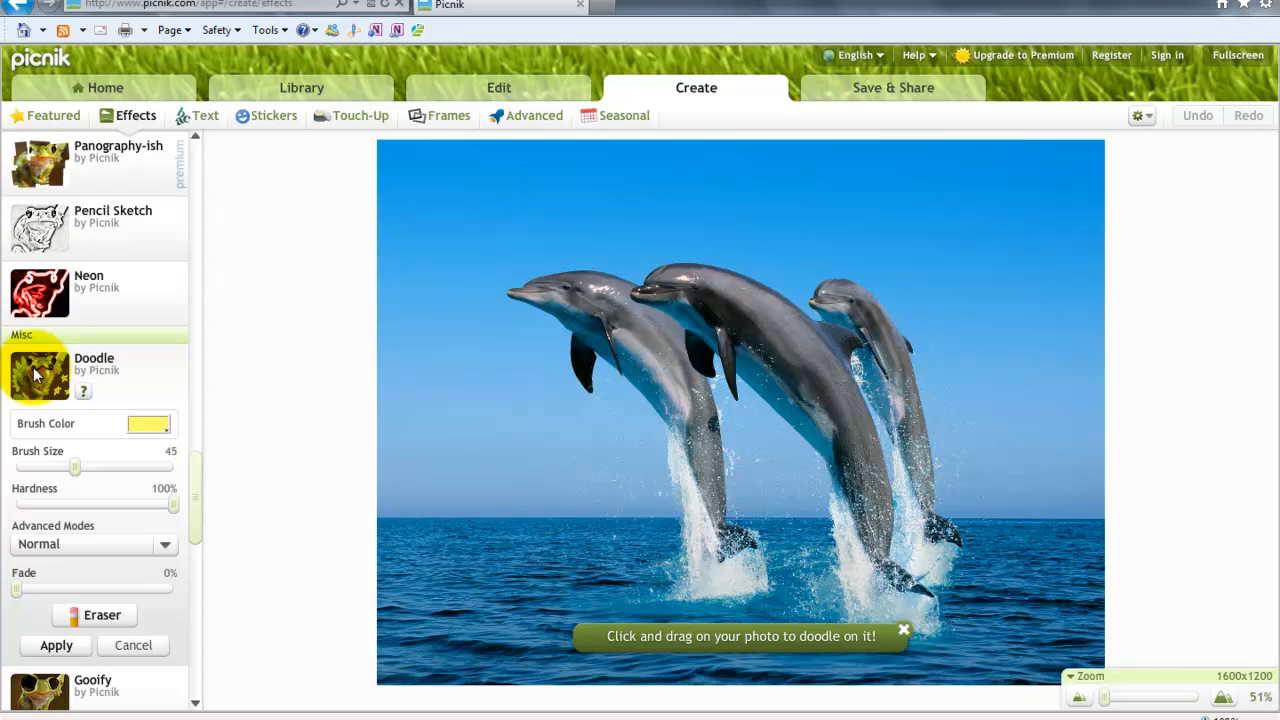
{"action": "left_click", "coordinate": [163, 428]}
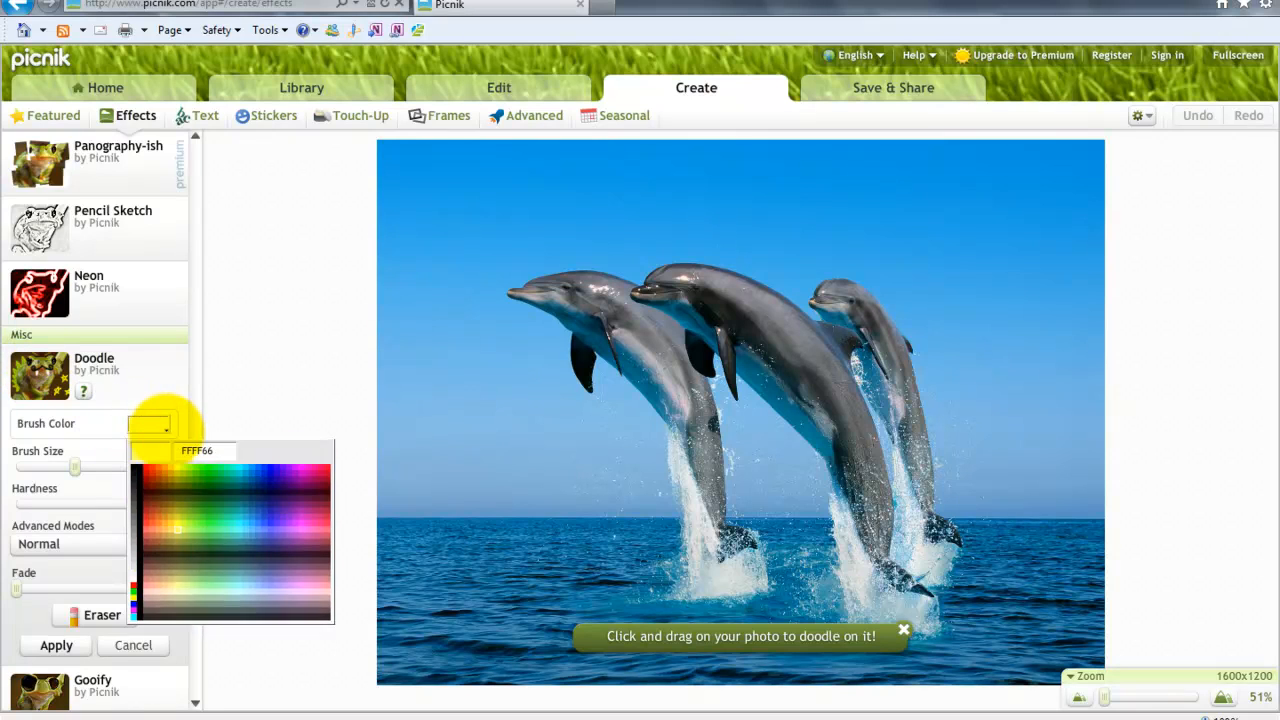
{"action": "left_click", "coordinate": [136, 580]}
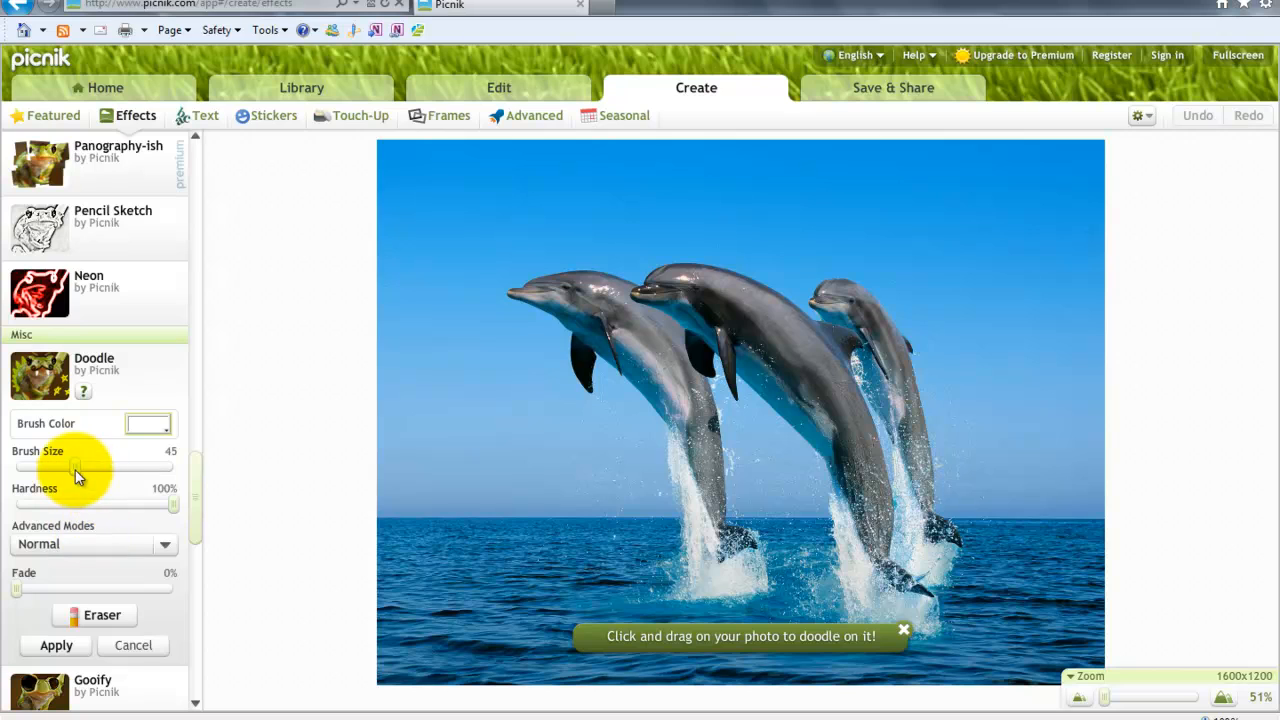
{"action": "left_click_drag", "start_coordinate": [75, 467], "coordinate": [140, 469]}
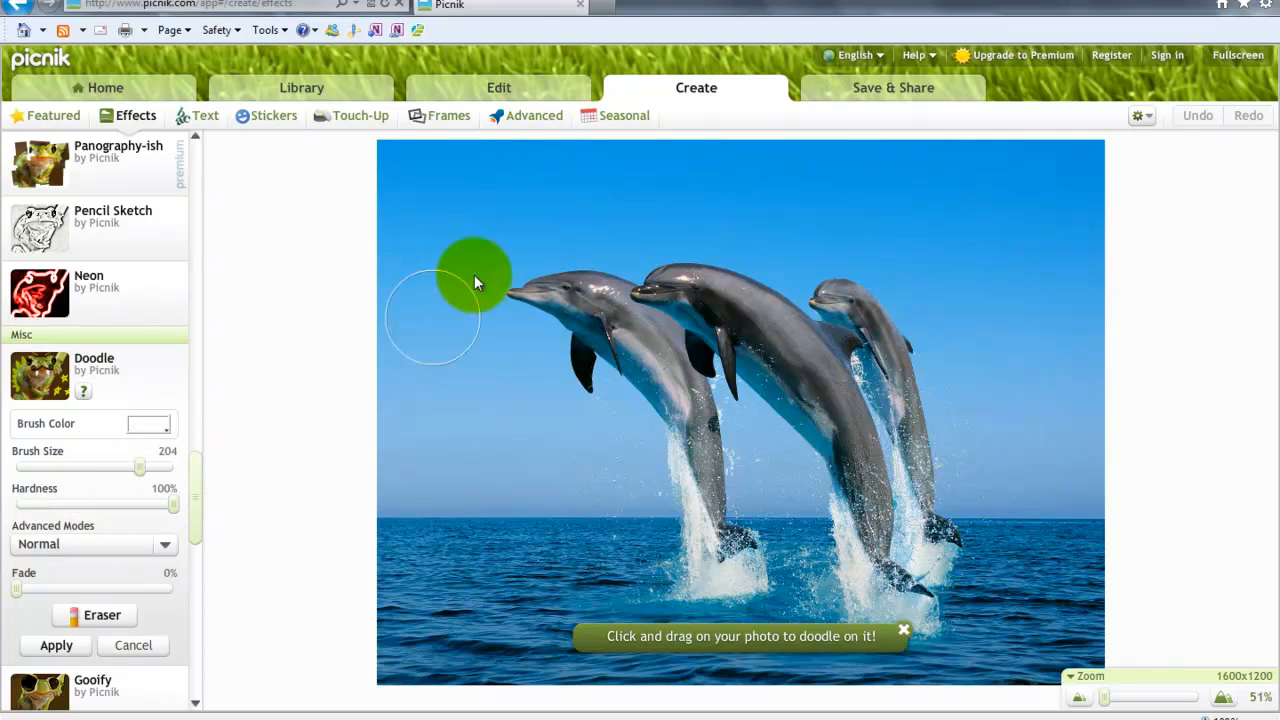
{"action": "mouse_move", "coordinate": [498, 193]}
{"action": "left_mouse_down"}
{"action": "mouse_move", "coordinate": [422, 189]}
{"action": "mouse_move", "coordinate": [399, 173]}
{"action": "mouse_move", "coordinate": [521, 174]}
{"action": "mouse_move", "coordinate": [524, 196]}
{"action": "mouse_move", "coordinate": [499, 221]}
{"action": "mouse_move", "coordinate": [387, 235]}
{"action": "mouse_move", "coordinate": [397, 311]}
{"action": "mouse_move", "coordinate": [472, 250]}
{"action": "mouse_move", "coordinate": [448, 302]}
{"action": "mouse_move", "coordinate": [501, 352]}
{"action": "left_mouse_up"}
{"action": "mouse_move", "coordinate": [517, 358]}
{"action": "left_mouse_down"}
{"action": "mouse_move", "coordinate": [496, 392]}
{"action": "mouse_move", "coordinate": [420, 374]}
{"action": "mouse_move", "coordinate": [396, 406]}
{"action": "mouse_move", "coordinate": [398, 474]}
{"action": "mouse_move", "coordinate": [610, 467]}
{"action": "mouse_move", "coordinate": [613, 435]}
{"action": "mouse_move", "coordinate": [557, 455]}
{"action": "mouse_move", "coordinate": [529, 413]}
{"action": "left_mouse_up"}
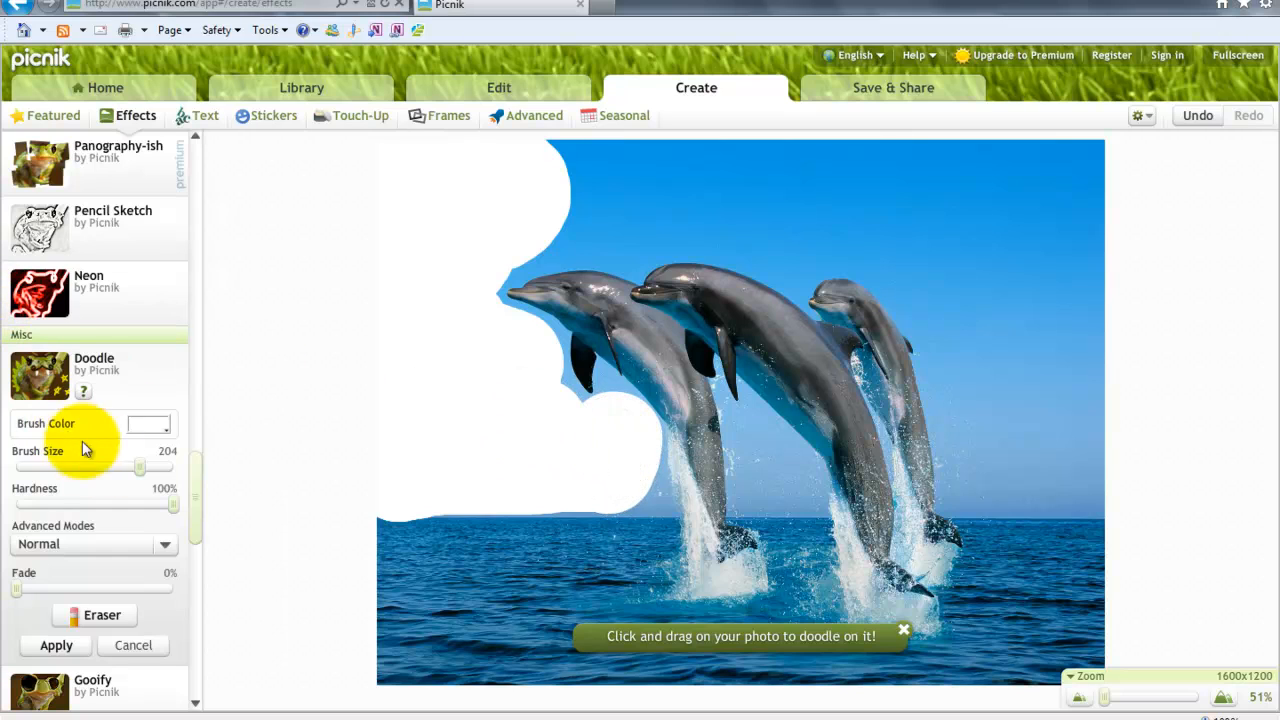
Step: Try painting the sky above the leftmost dolphin's snout white with a brush size of 20, and undo the strokes
{"action": "left_click_drag", "start_coordinate": [140, 467], "coordinate": [59, 467]}
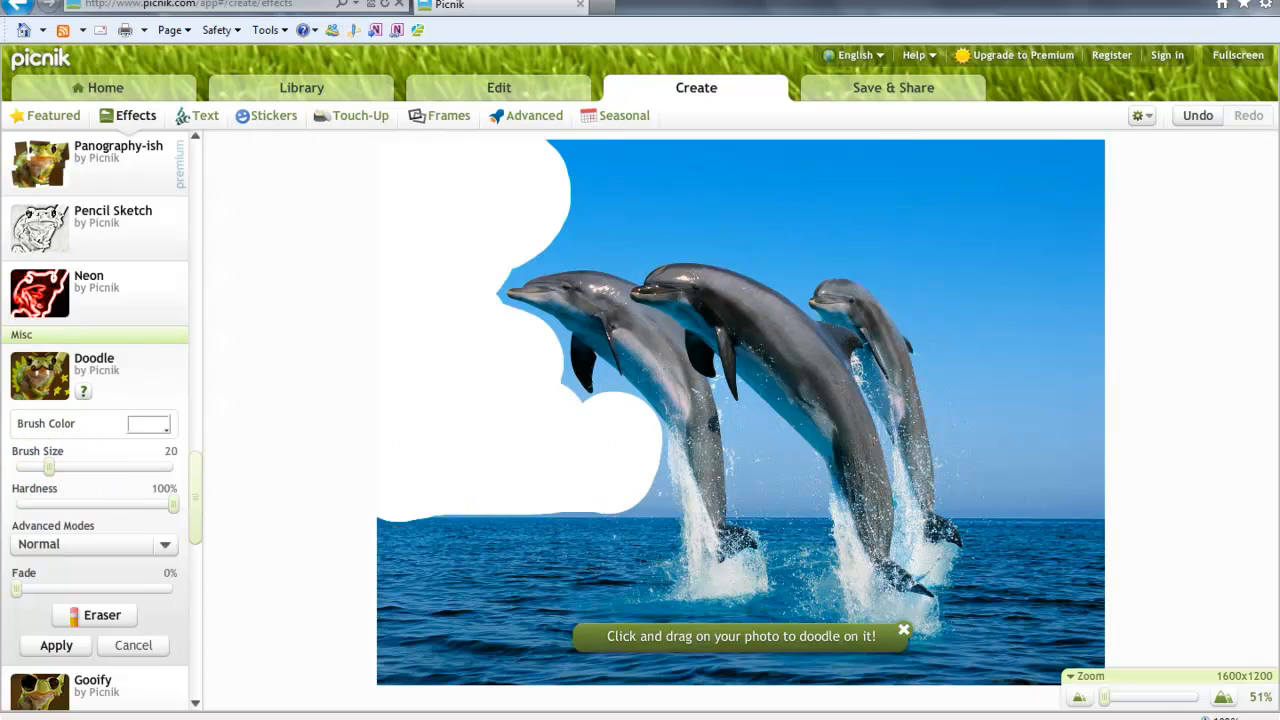
{"action": "left_click_drag", "start_coordinate": [1107, 706], "coordinate": [1167, 694]}
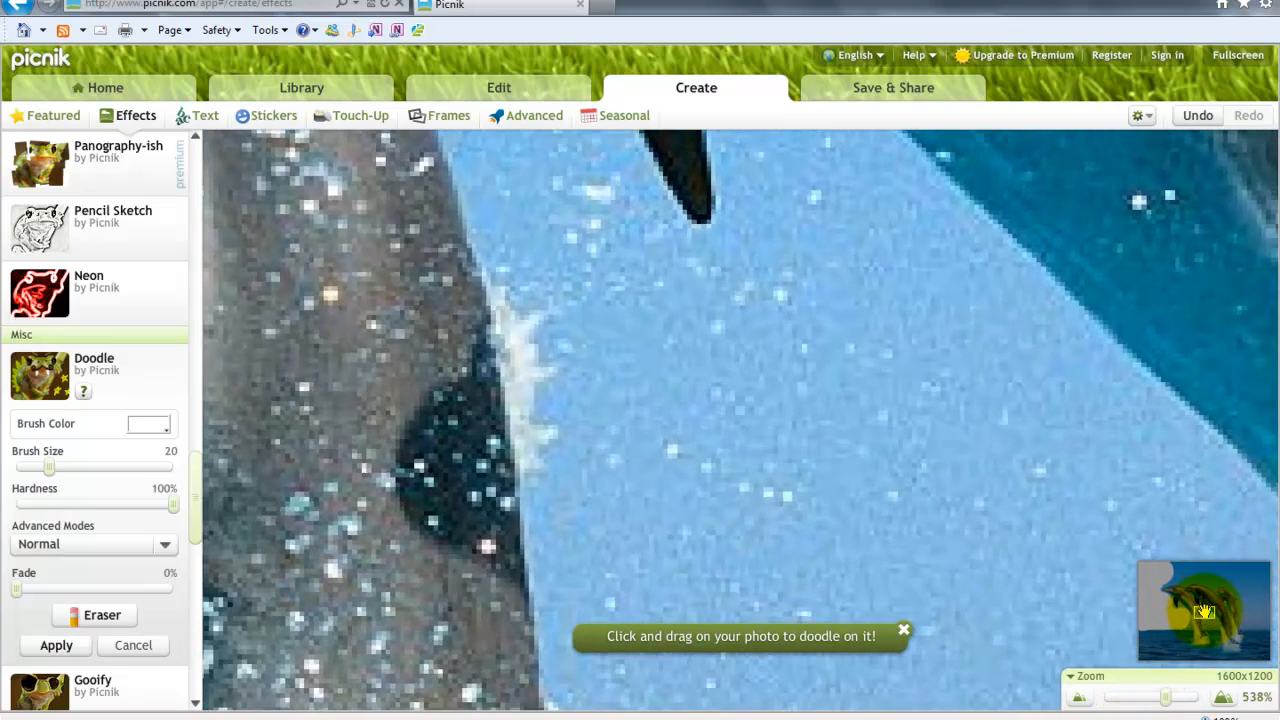
{"action": "left_click_drag", "start_coordinate": [1206, 612], "coordinate": [1168, 587]}
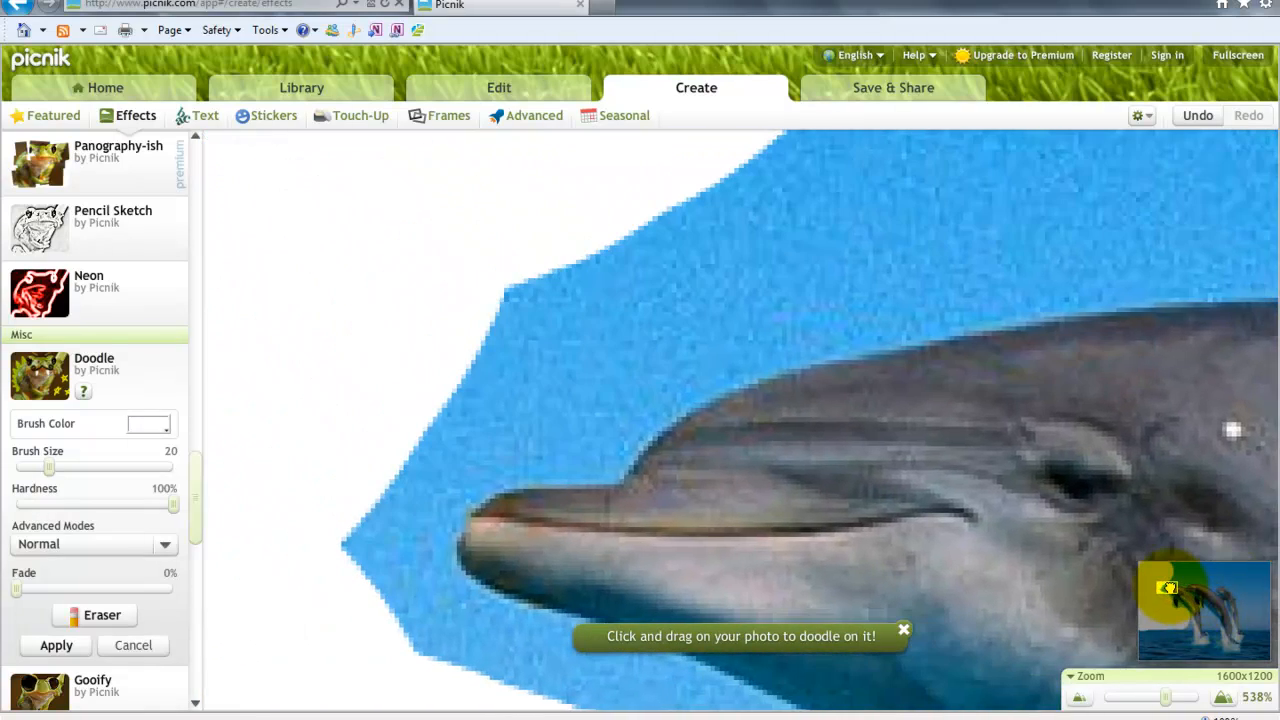
{"action": "left_click", "coordinate": [573, 392]}
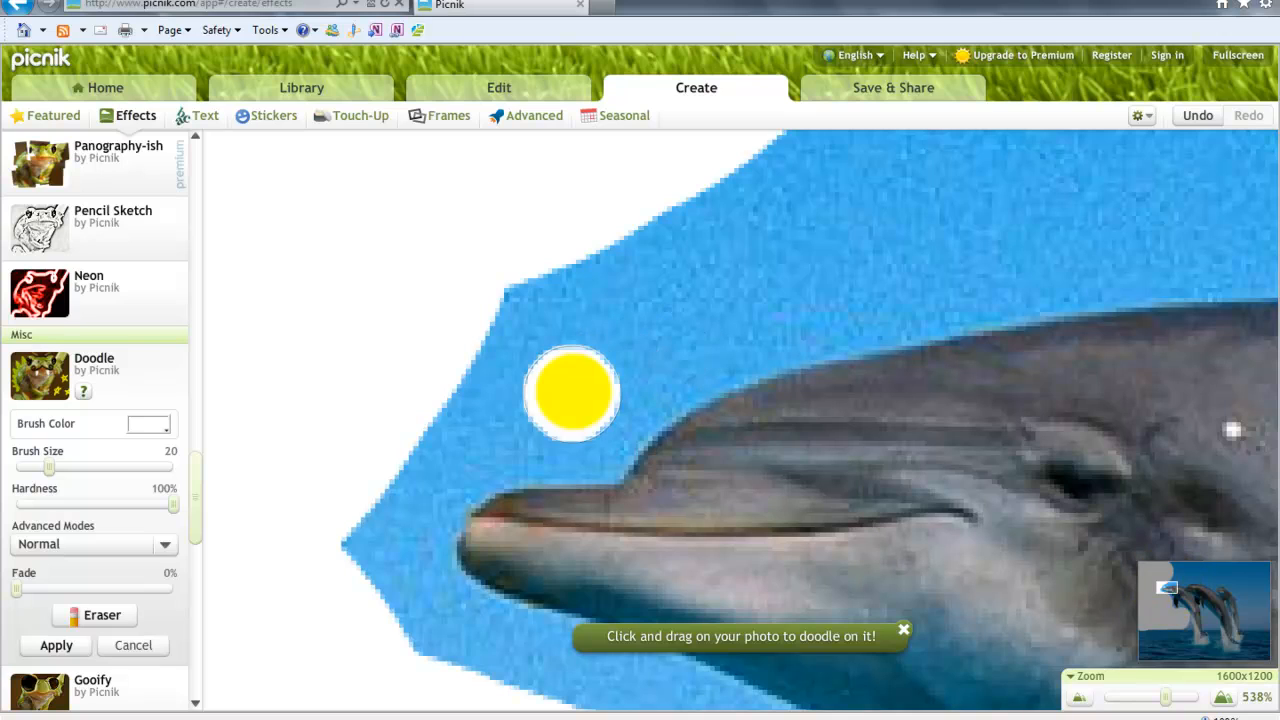
{"action": "left_click_drag", "start_coordinate": [581, 410], "coordinate": [582, 437]}
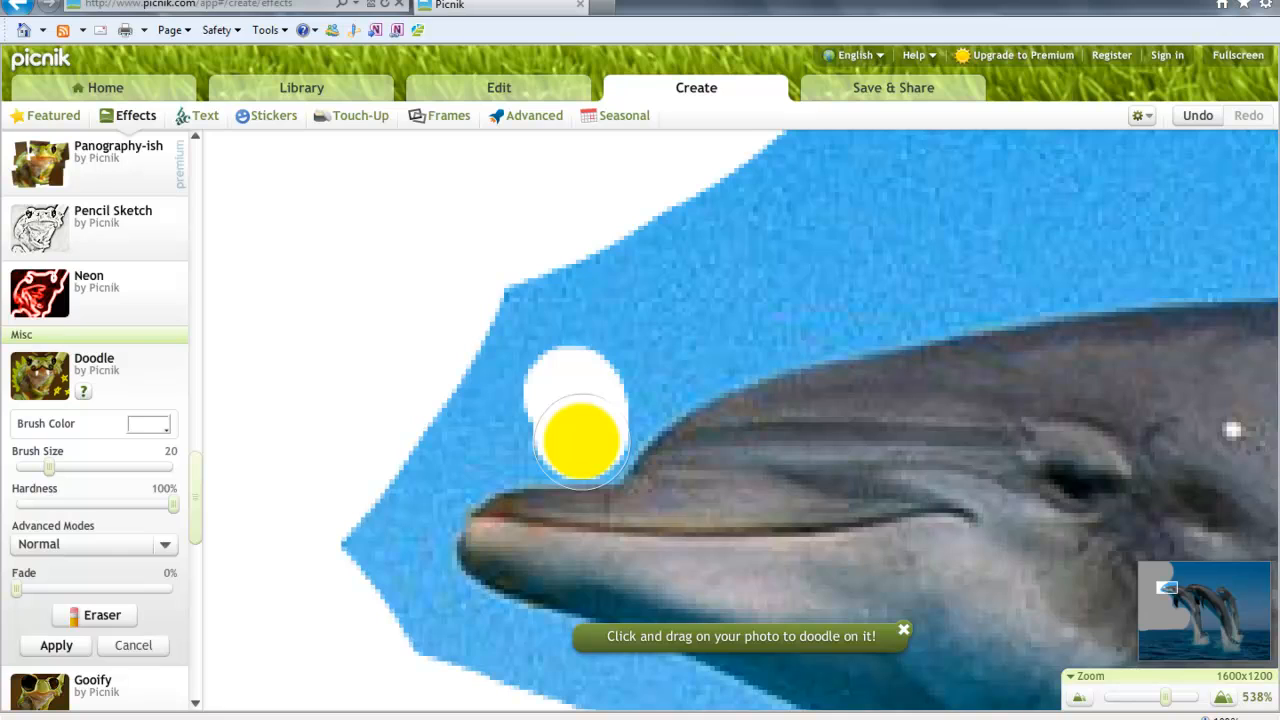
{"action": "mouse_move", "coordinate": [580, 440]}
{"action": "left_mouse_down"}
{"action": "mouse_move", "coordinate": [509, 443]}
{"action": "mouse_move", "coordinate": [463, 466]}
{"action": "left_mouse_up"}
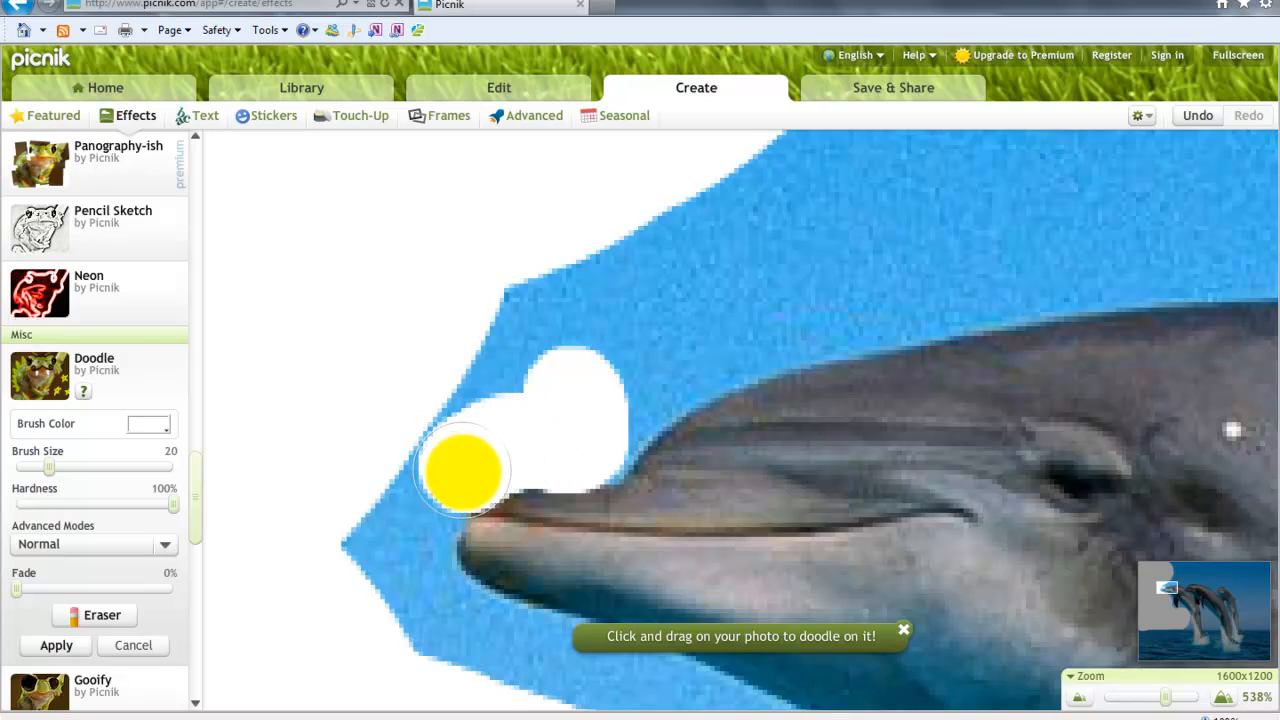
{"action": "left_click", "coordinate": [1185, 118]}
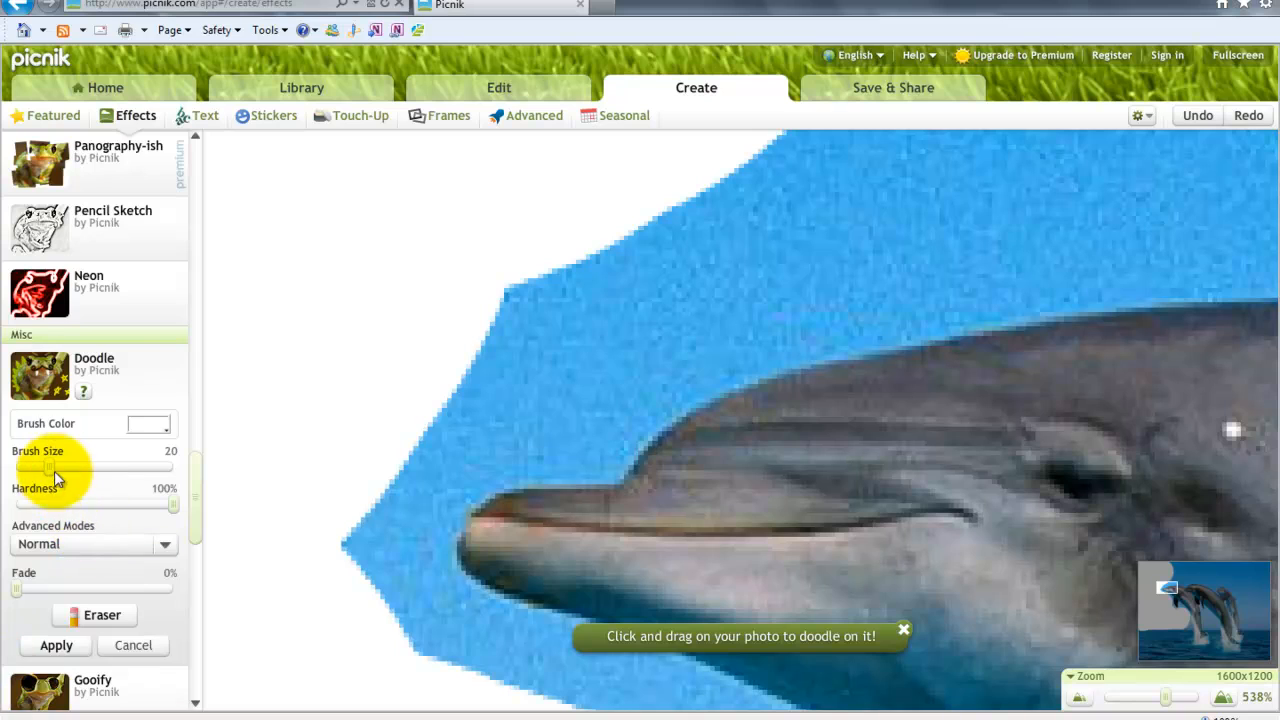
Step: Try painting the sky around the leftmost dolphin's snout and forehead white with a brush size of 6, undoing stray strokes
{"action": "left_click_drag", "start_coordinate": [55, 470], "coordinate": [27, 467]}
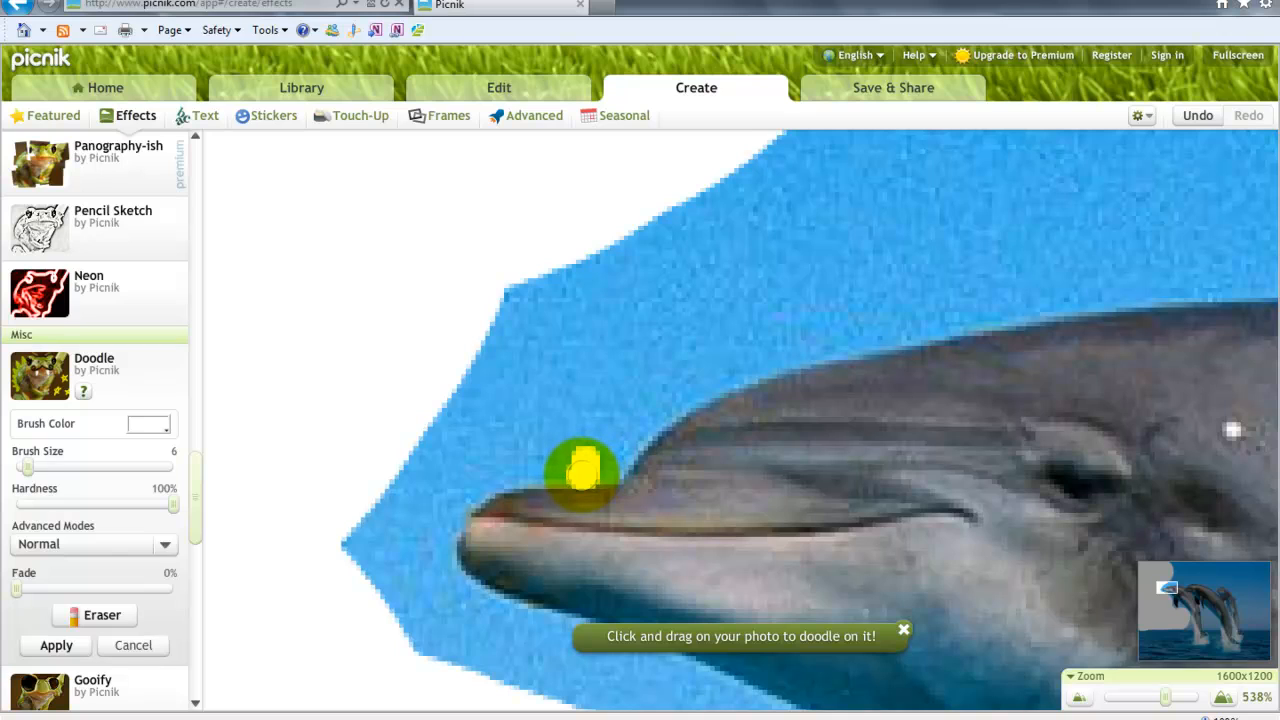
{"action": "left_click_drag", "start_coordinate": [583, 470], "coordinate": [586, 458]}
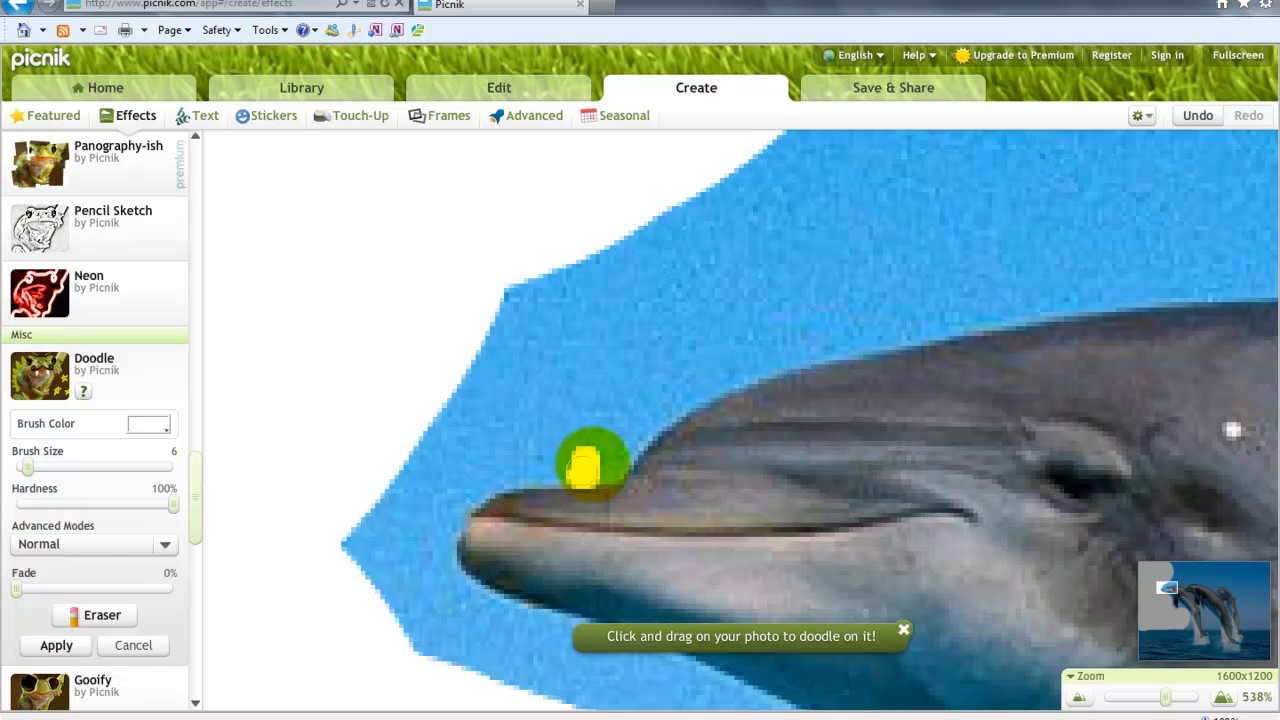
{"action": "left_click", "coordinate": [1196, 115]}
{"action": "mouse_move", "coordinate": [545, 418]}
{"action": "left_mouse_down"}
{"action": "mouse_move", "coordinate": [446, 501]}
{"action": "mouse_move", "coordinate": [504, 444]}
{"action": "mouse_move", "coordinate": [524, 469]}
{"action": "mouse_move", "coordinate": [496, 470]}
{"action": "mouse_move", "coordinate": [451, 505]}
{"action": "mouse_move", "coordinate": [438, 549]}
{"action": "mouse_move", "coordinate": [356, 610]}
{"action": "mouse_move", "coordinate": [378, 556]}
{"action": "mouse_move", "coordinate": [411, 546]}
{"action": "mouse_move", "coordinate": [440, 498]}
{"action": "mouse_move", "coordinate": [511, 459]}
{"action": "mouse_move", "coordinate": [534, 462]}
{"action": "mouse_move", "coordinate": [527, 471]}
{"action": "mouse_move", "coordinate": [610, 467]}
{"action": "mouse_move", "coordinate": [589, 469]}
{"action": "mouse_move", "coordinate": [659, 411]}
{"action": "mouse_move", "coordinate": [765, 380]}
{"action": "left_mouse_up"}
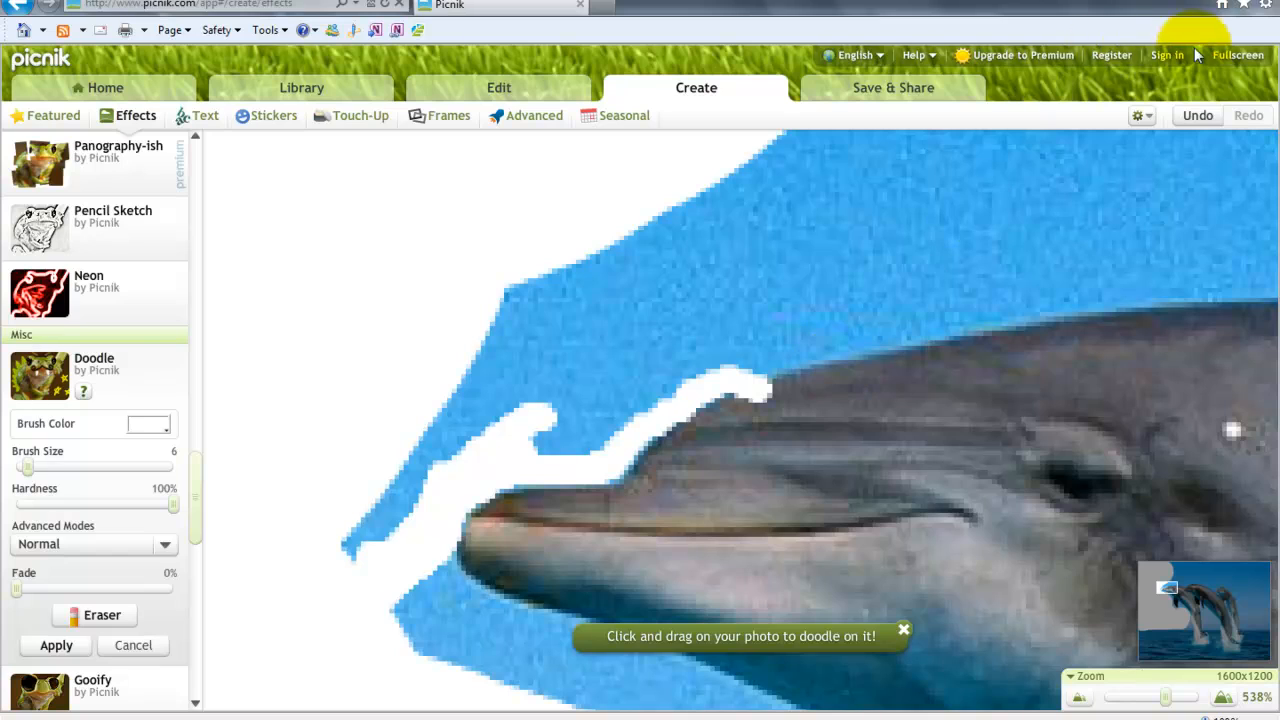
{"action": "left_click", "coordinate": [1207, 117]}
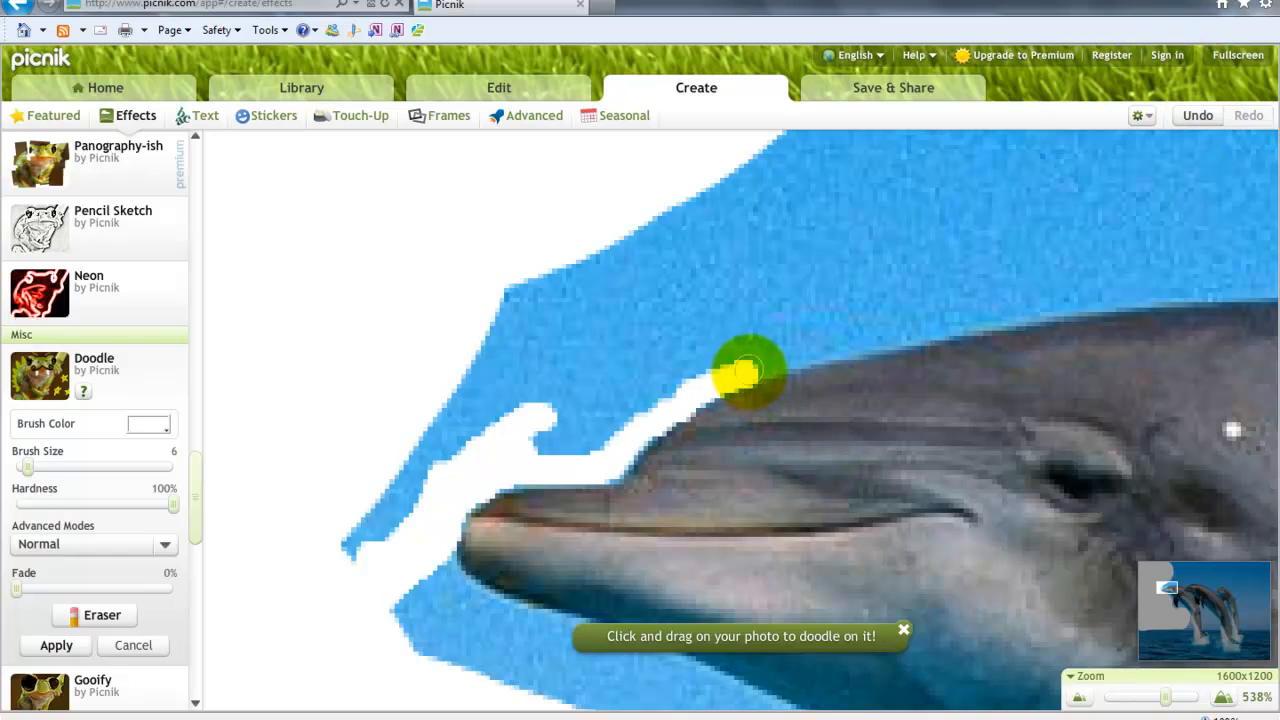
{"action": "mouse_move", "coordinate": [749, 372]}
{"action": "left_mouse_down"}
{"action": "mouse_move", "coordinate": [885, 336]}
{"action": "mouse_move", "coordinate": [965, 362]}
{"action": "left_mouse_up"}
{"action": "left_click", "coordinate": [1200, 114]}
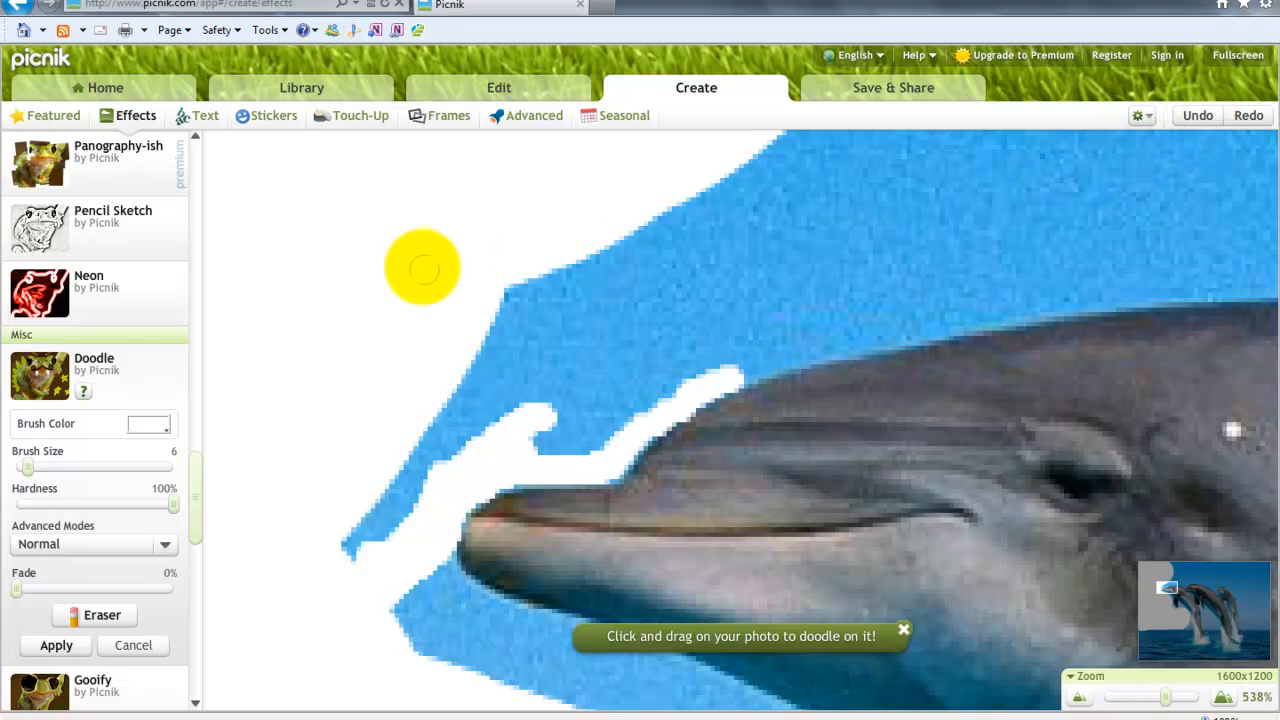
{"action": "mouse_move", "coordinate": [500, 300]}
{"action": "left_mouse_down"}
{"action": "mouse_move", "coordinate": [522, 410]}
{"action": "mouse_move", "coordinate": [514, 398]}
{"action": "mouse_move", "coordinate": [497, 407]}
{"action": "mouse_move", "coordinate": [343, 581]}
{"action": "mouse_move", "coordinate": [503, 320]}
{"action": "left_mouse_up"}
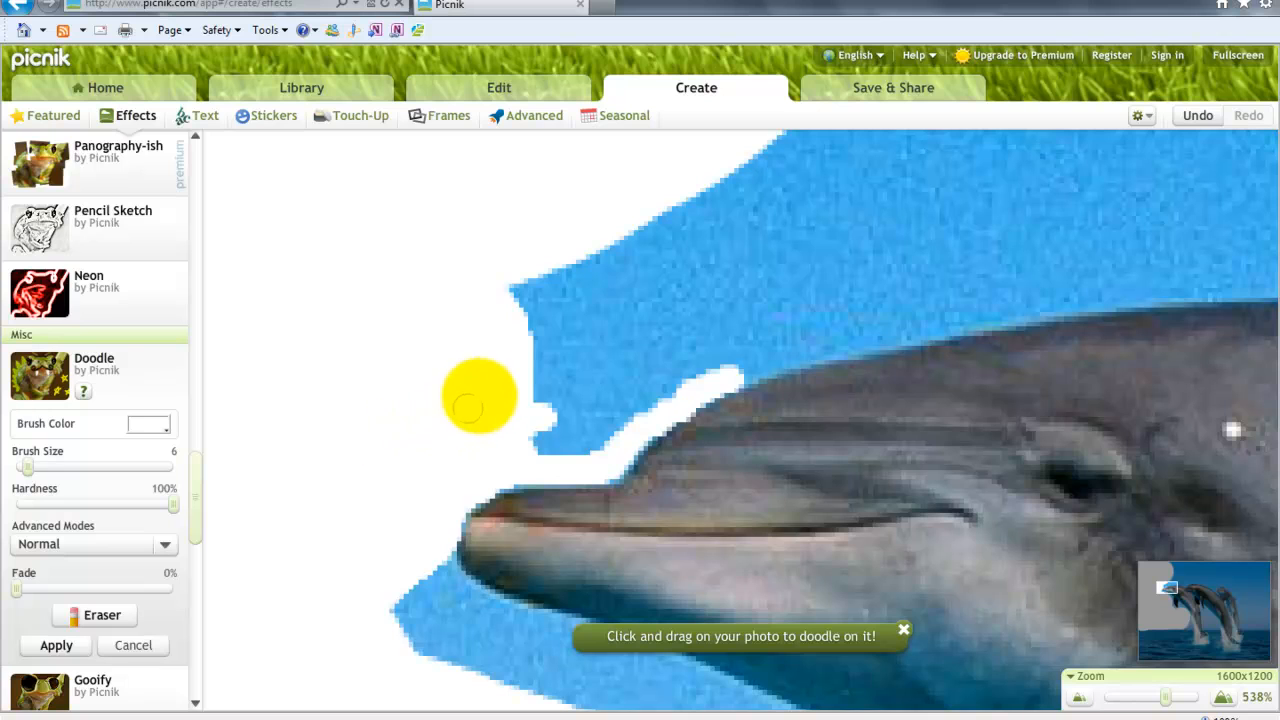
Step: Doodle a handwritten name and an x in white across the sky, plus small bird shapes beside the rightmost dolphin
{"action": "left_click_drag", "start_coordinate": [1164, 697], "coordinate": [1114, 694]}
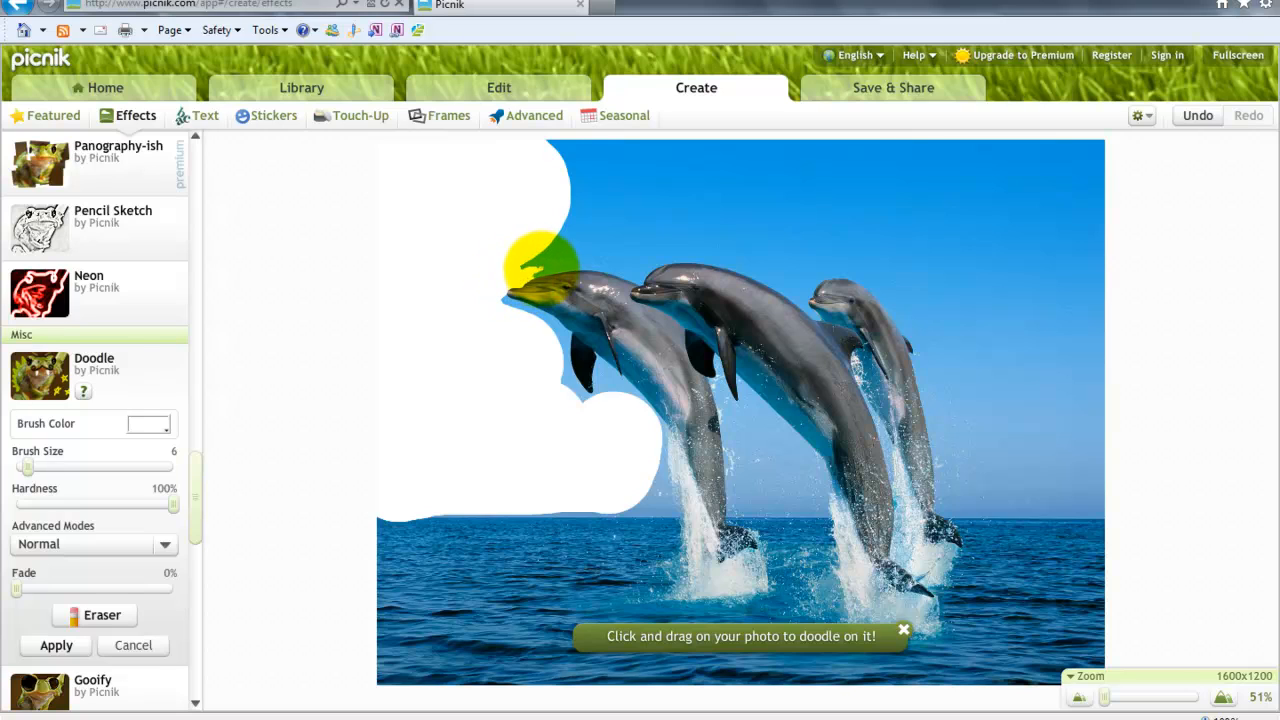
{"action": "left_click_drag", "start_coordinate": [522, 268], "coordinate": [582, 253]}
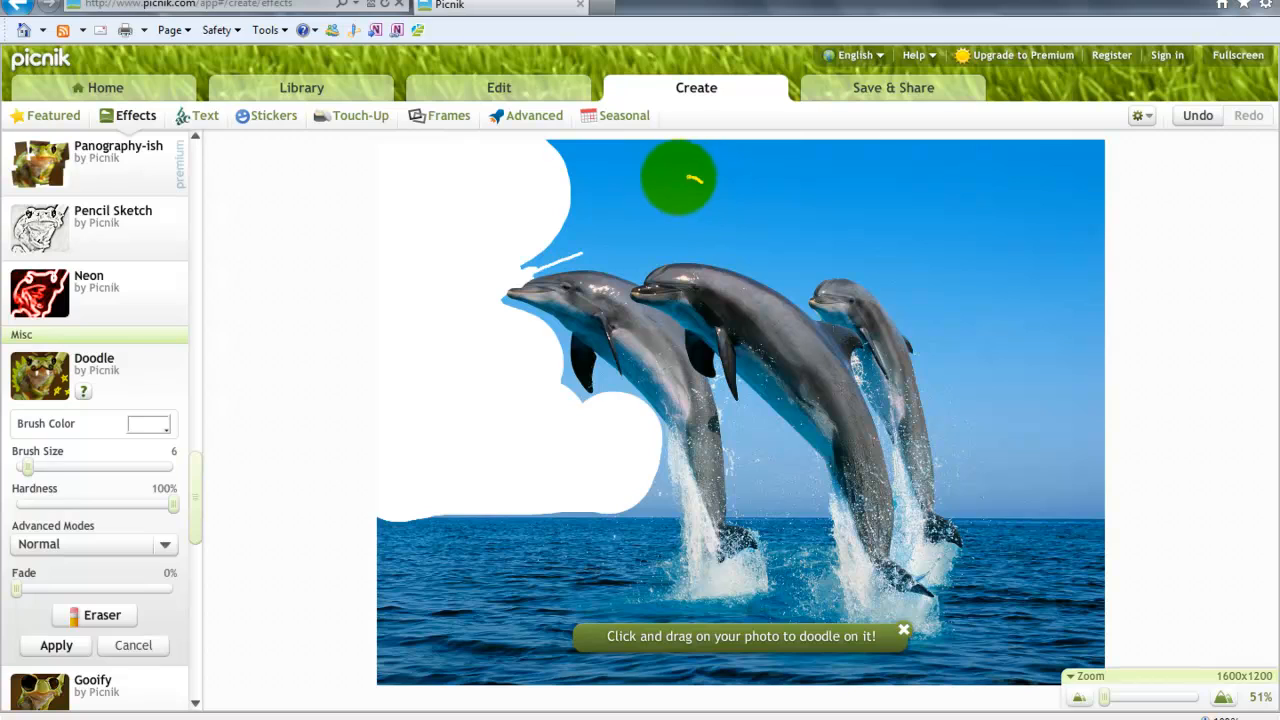
{"action": "mouse_move", "coordinate": [678, 177]}
{"action": "left_mouse_down"}
{"action": "mouse_move", "coordinate": [675, 217]}
{"action": "mouse_move", "coordinate": [701, 229]}
{"action": "mouse_move", "coordinate": [721, 176]}
{"action": "mouse_move", "coordinate": [735, 224]}
{"action": "mouse_move", "coordinate": [750, 187]}
{"action": "mouse_move", "coordinate": [780, 227]}
{"action": "mouse_move", "coordinate": [812, 190]}
{"action": "mouse_move", "coordinate": [817, 214]}
{"action": "mouse_move", "coordinate": [799, 221]}
{"action": "mouse_move", "coordinate": [781, 197]}
{"action": "mouse_move", "coordinate": [787, 180]}
{"action": "mouse_move", "coordinate": [831, 224]}
{"action": "mouse_move", "coordinate": [844, 220]}
{"action": "mouse_move", "coordinate": [845, 173]}
{"action": "mouse_move", "coordinate": [899, 231]}
{"action": "mouse_move", "coordinate": [917, 204]}
{"action": "mouse_move", "coordinate": [926, 225]}
{"action": "mouse_move", "coordinate": [902, 179]}
{"action": "mouse_move", "coordinate": [947, 212]}
{"action": "mouse_move", "coordinate": [959, 184]}
{"action": "mouse_move", "coordinate": [978, 219]}
{"action": "left_mouse_up"}
{"action": "left_click_drag", "start_coordinate": [1048, 172], "coordinate": [1035, 232]}
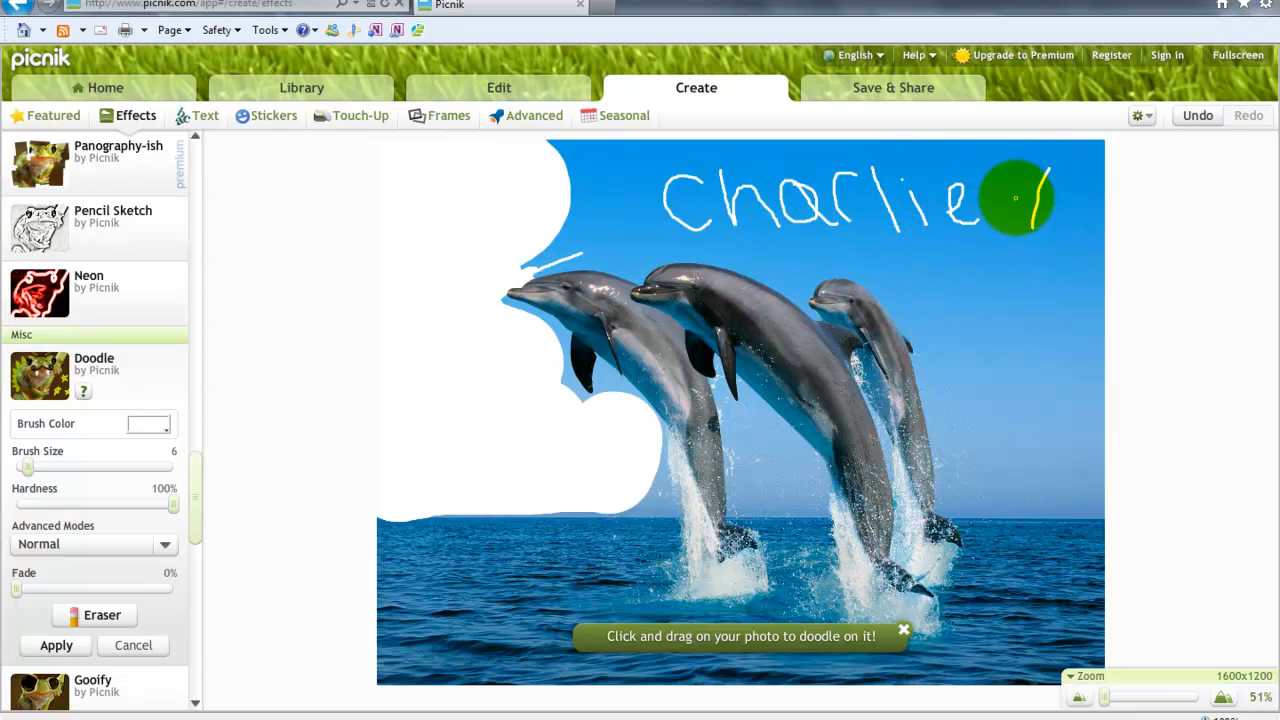
{"action": "left_click_drag", "start_coordinate": [1010, 187], "coordinate": [1060, 226]}
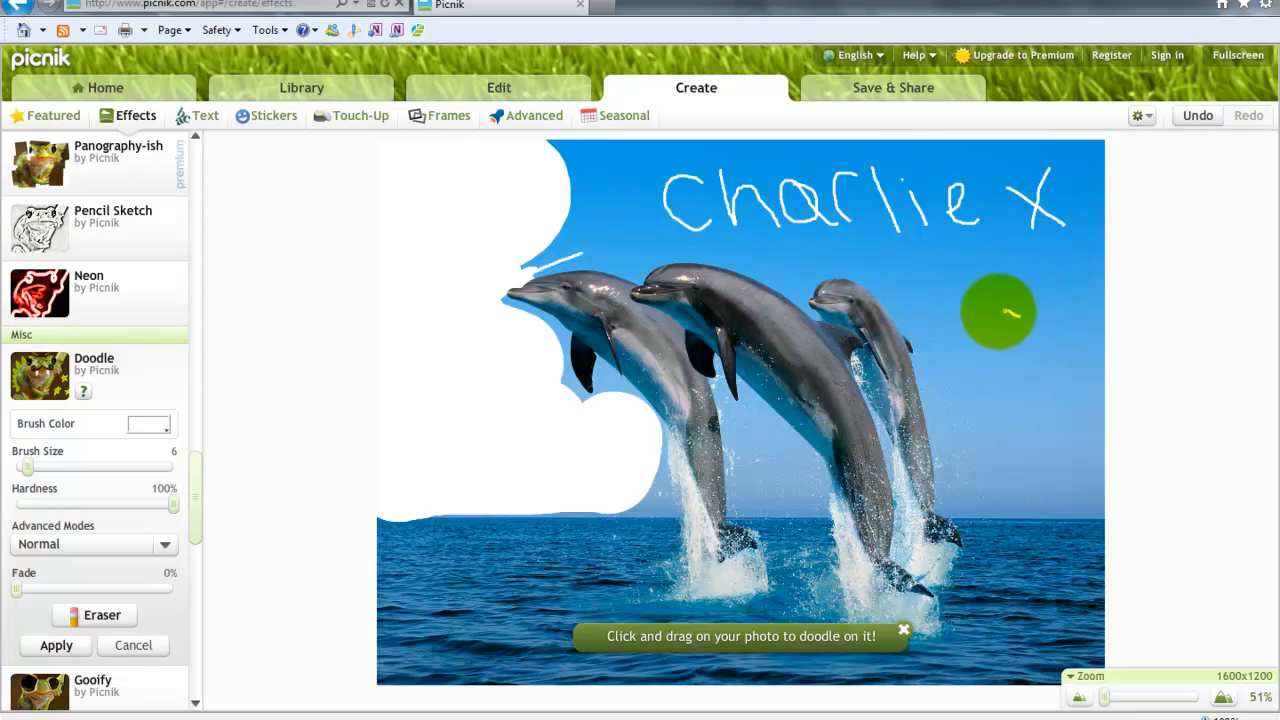
{"action": "mouse_move", "coordinate": [1018, 320]}
{"action": "left_mouse_down"}
{"action": "mouse_move", "coordinate": [993, 328]}
{"action": "mouse_move", "coordinate": [1043, 300]}
{"action": "mouse_move", "coordinate": [1066, 320]}
{"action": "mouse_move", "coordinate": [1063, 346]}
{"action": "mouse_move", "coordinate": [1092, 360]}
{"action": "mouse_move", "coordinate": [1004, 384]}
{"action": "left_mouse_up"}
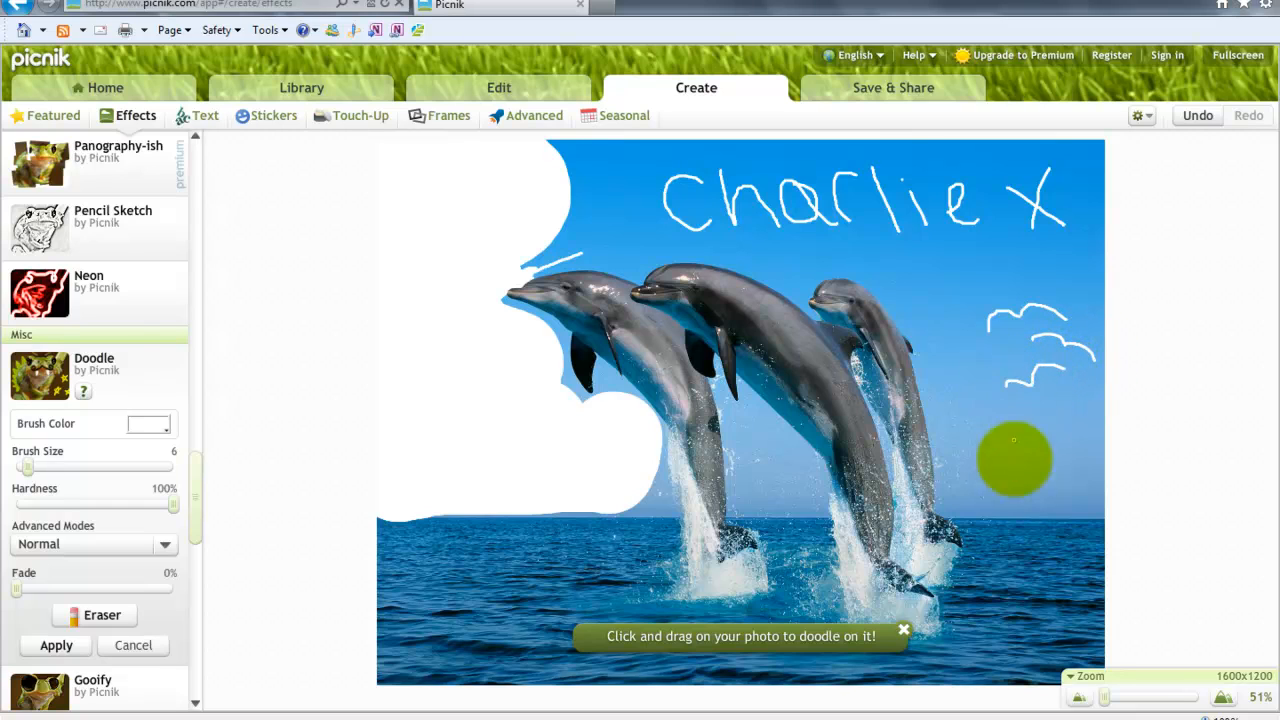
{"action": "mouse_move", "coordinate": [1005, 517]}
{"action": "left_mouse_down"}
{"action": "mouse_move", "coordinate": [1006, 506]}
{"action": "mouse_move", "coordinate": [1019, 514]}
{"action": "left_mouse_up"}
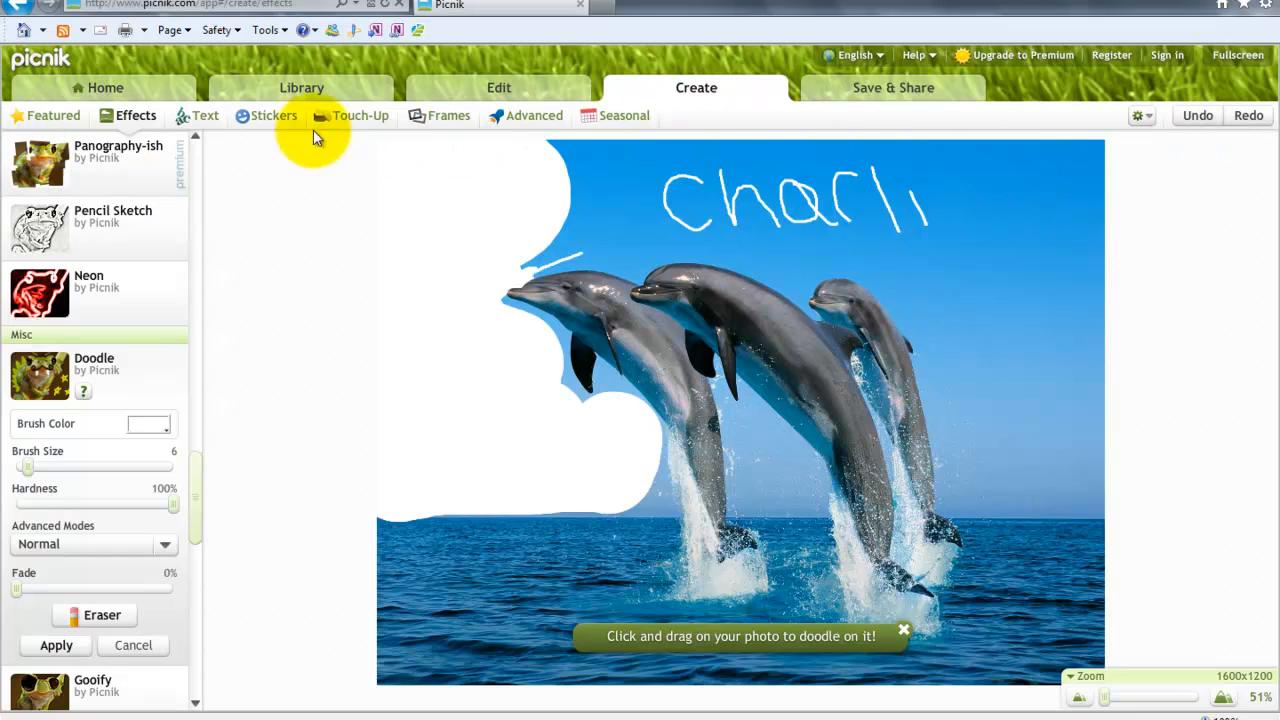
Step: Discard the Doodle changes and return to editing the original dolphin photo
{"action": "left_click", "coordinate": [146, 100]}
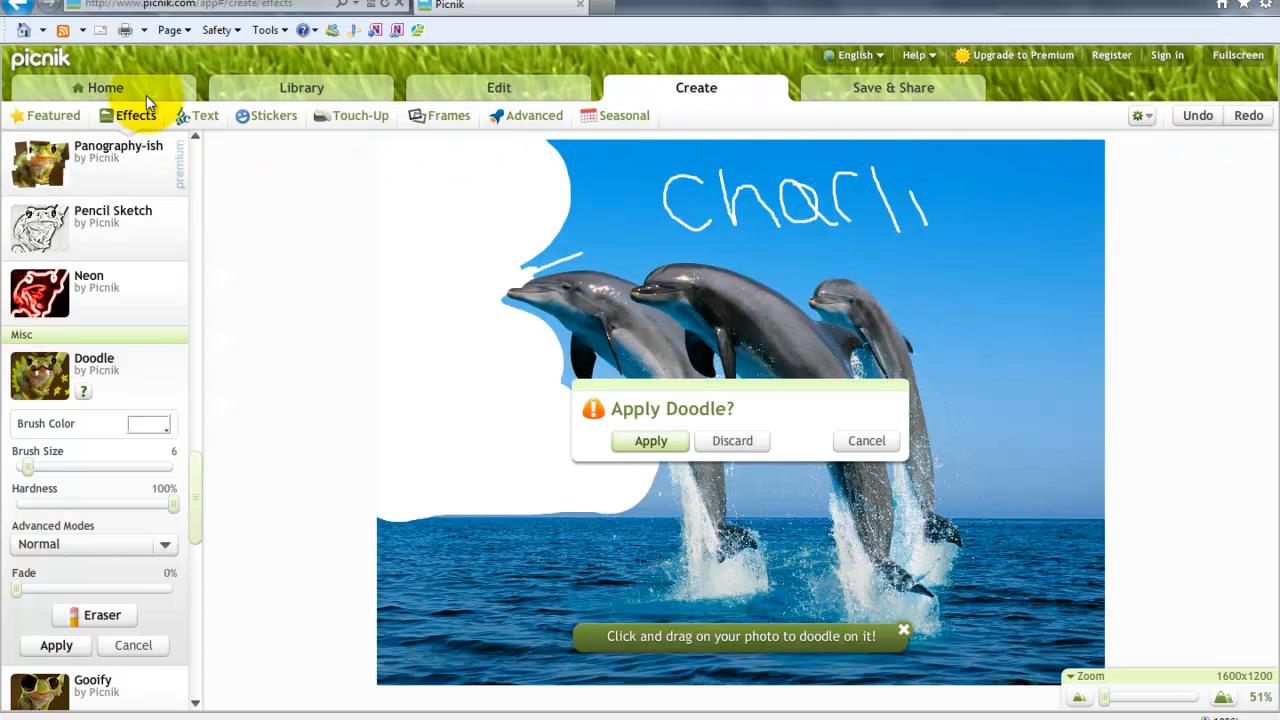
{"action": "left_click", "coordinate": [730, 443]}
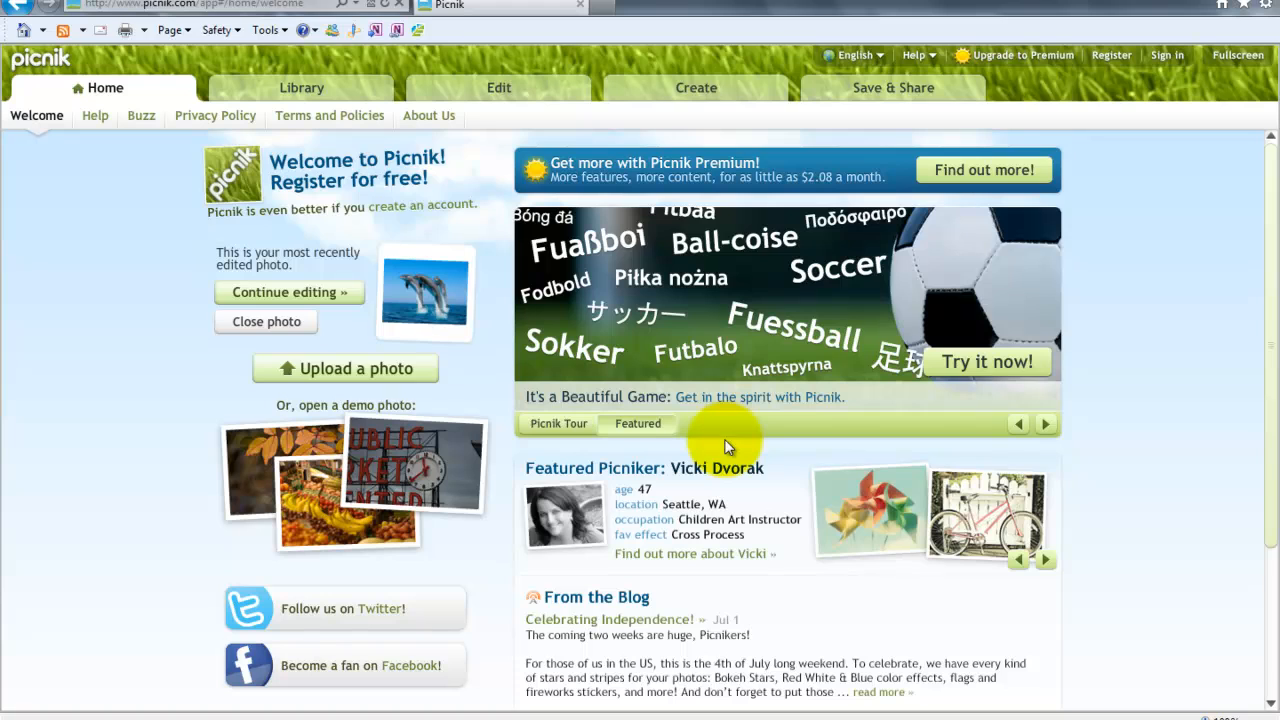
{"action": "left_click", "coordinate": [266, 296]}
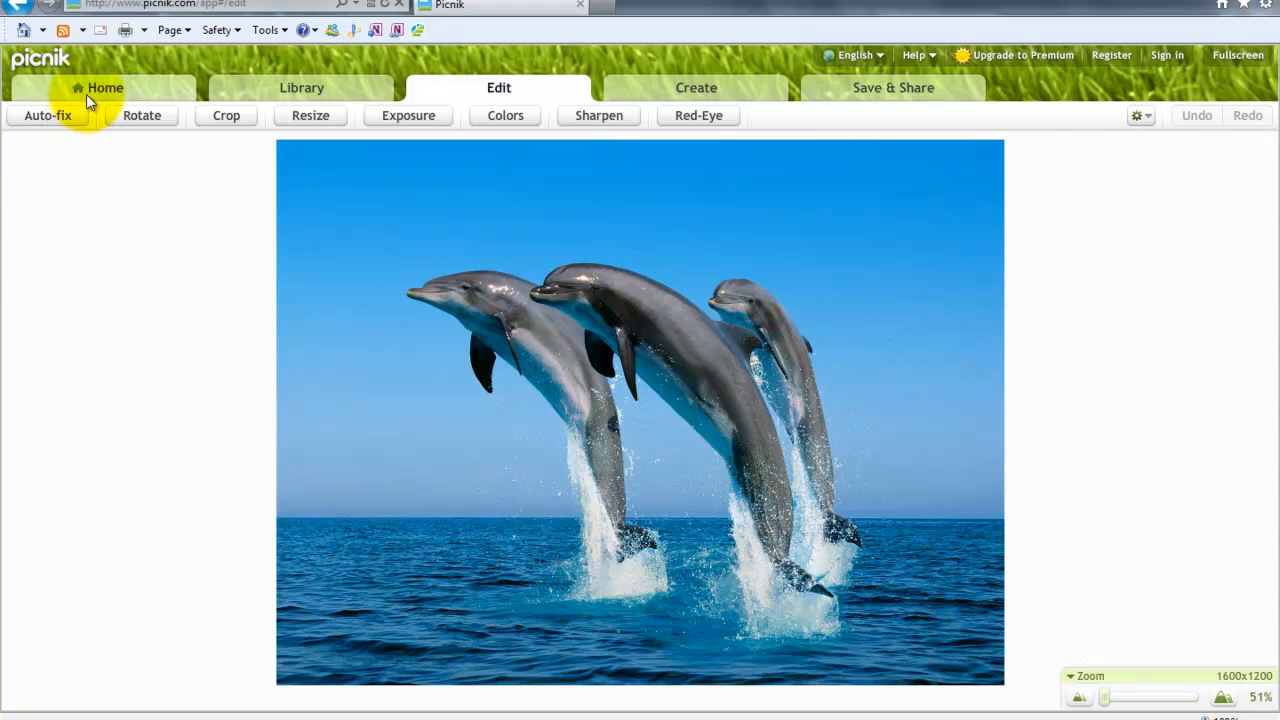
{"action": "left_click", "coordinate": [137, 88]}
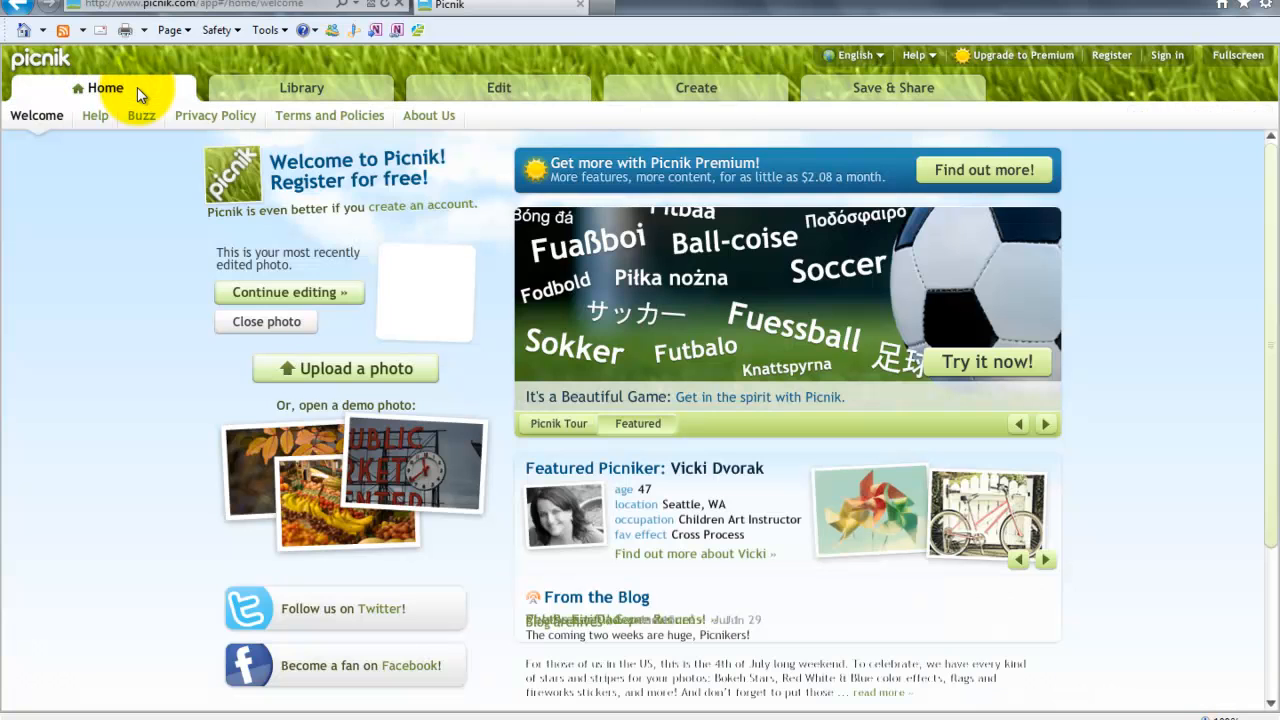
{"action": "left_click", "coordinate": [288, 292]}
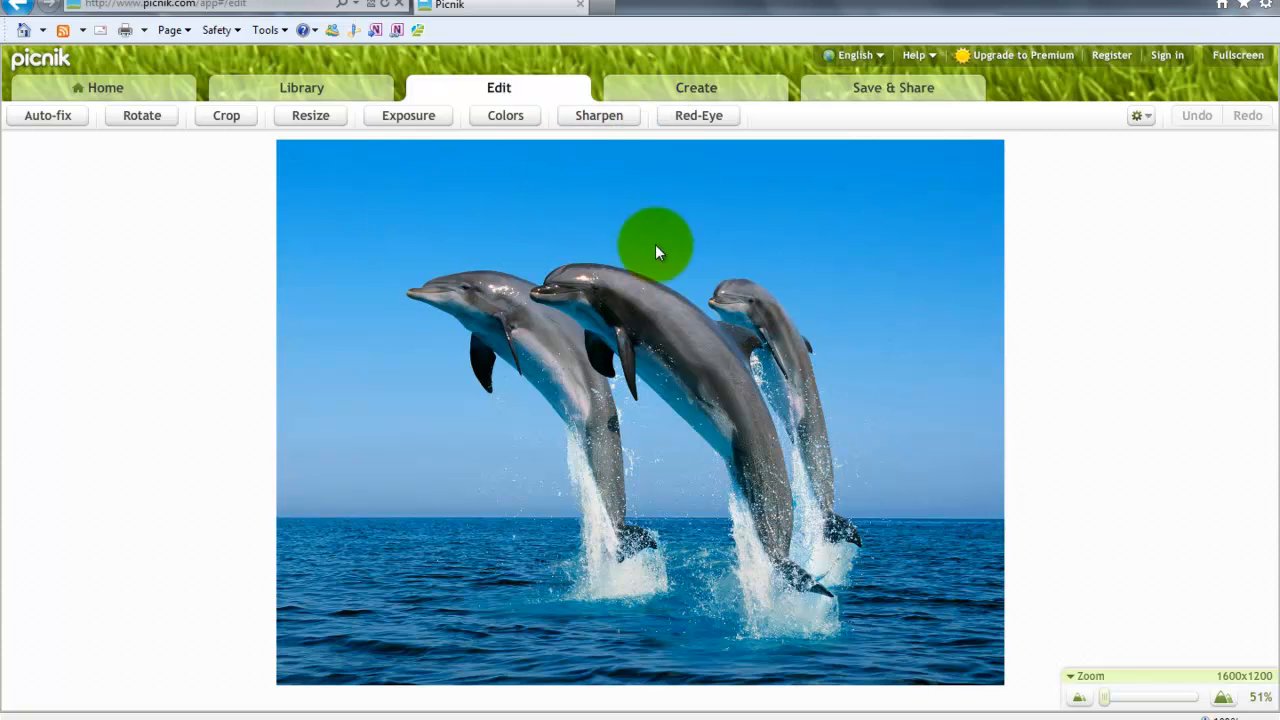
Step: Apply the Black and White effect to the dolphin photo
{"action": "left_click", "coordinate": [728, 90]}
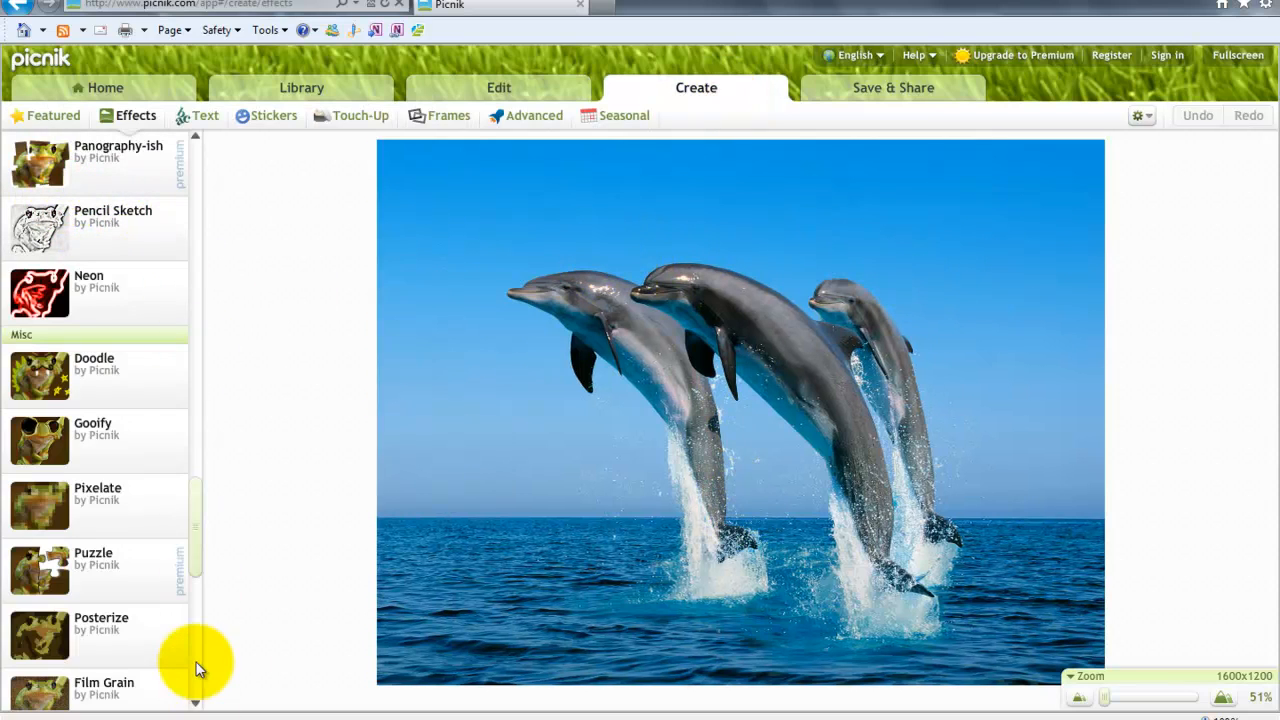
{"action": "left_click_drag", "start_coordinate": [192, 571], "coordinate": [220, 191]}
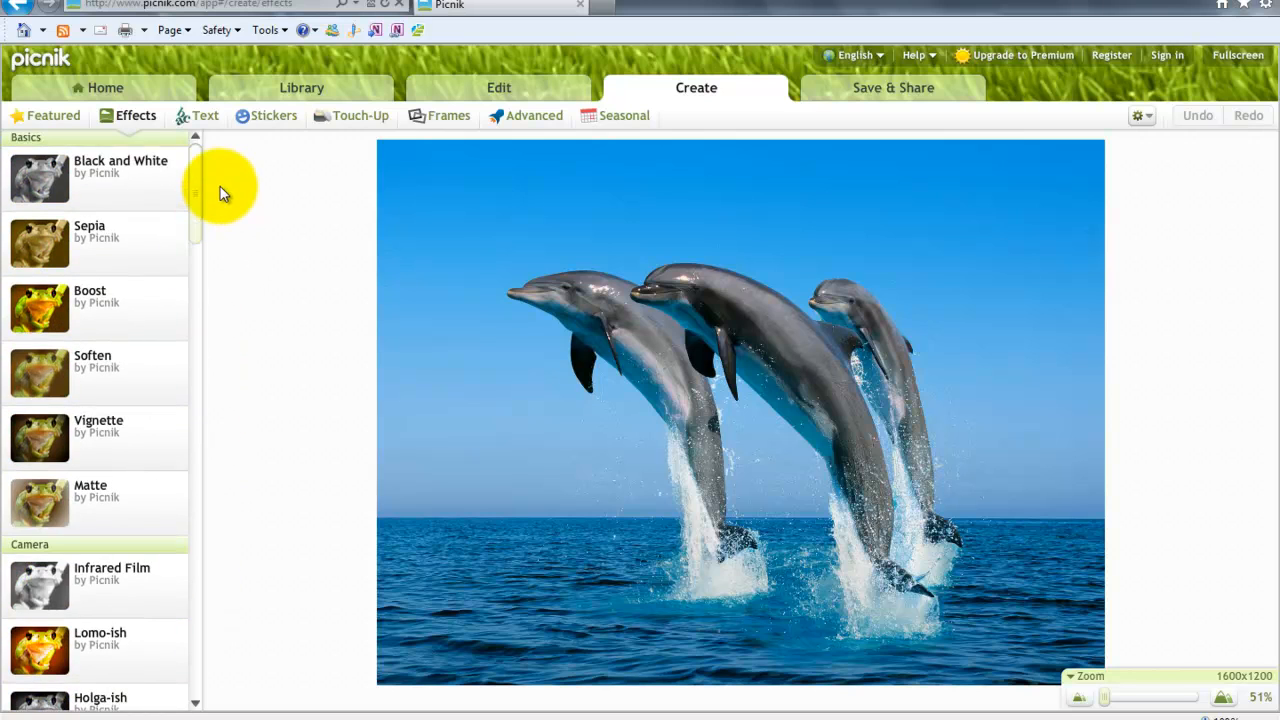
{"action": "left_click", "coordinate": [108, 174]}
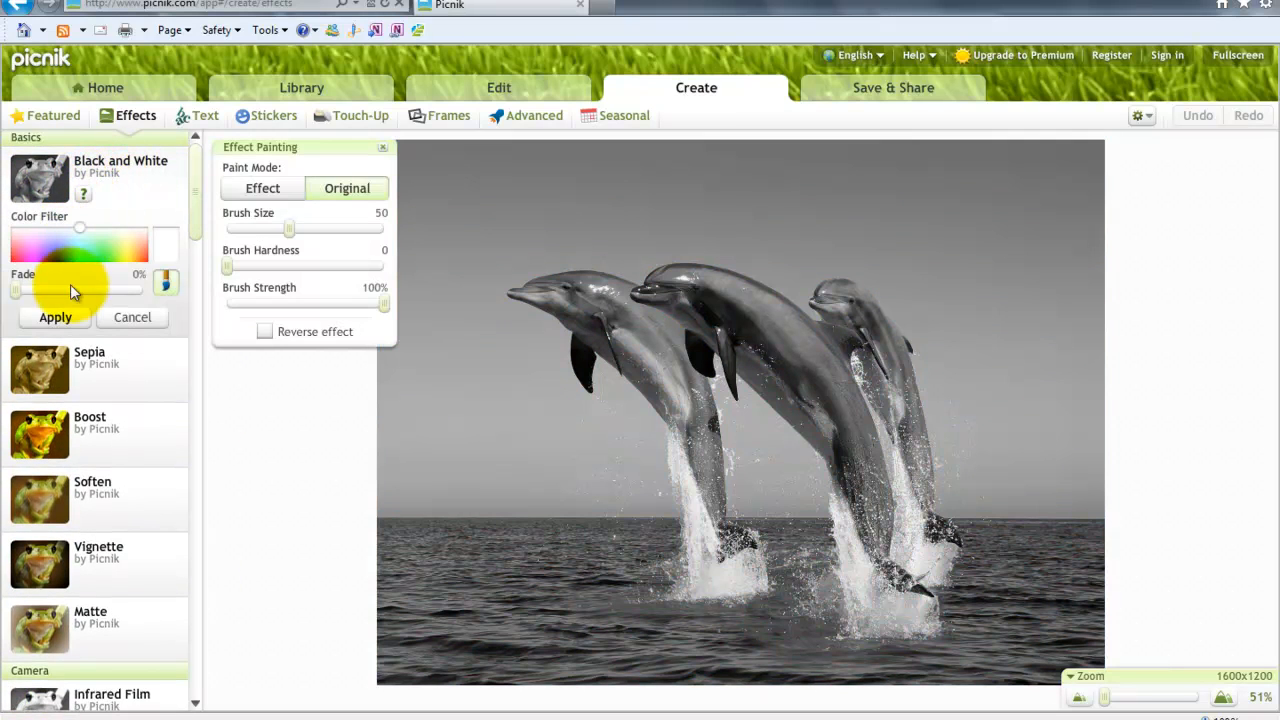
{"action": "left_click", "coordinate": [50, 317]}
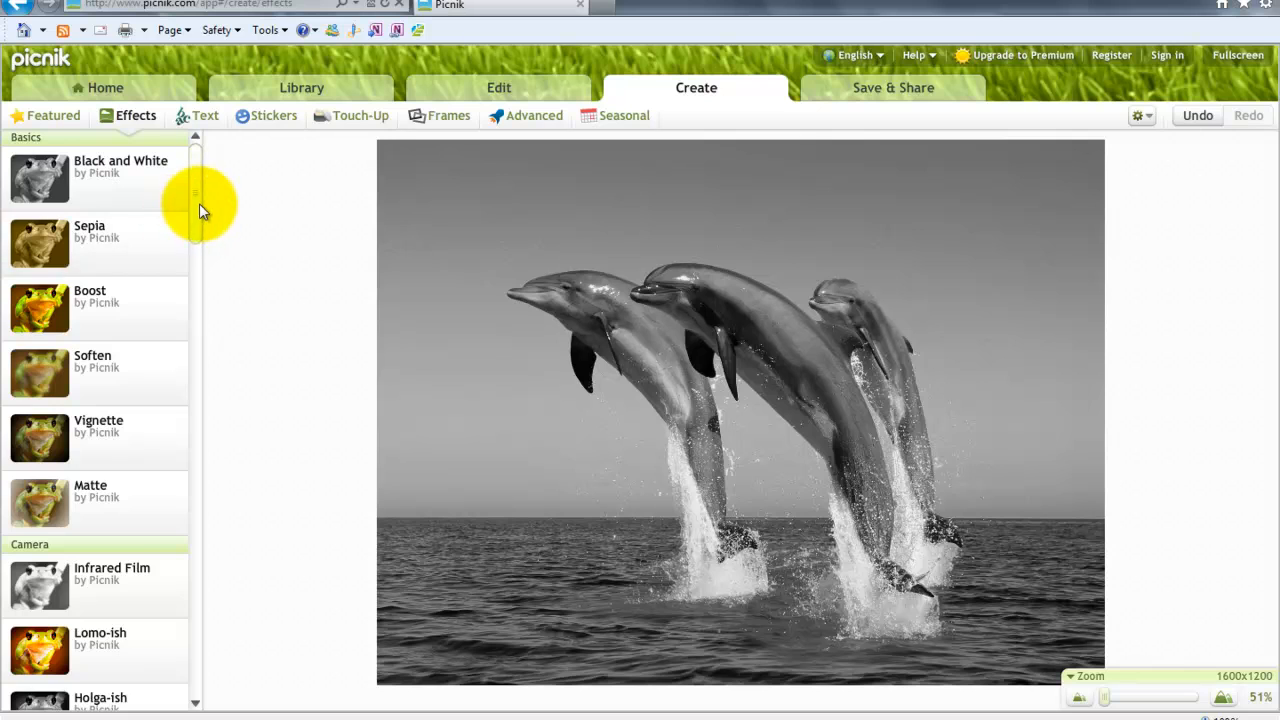
Step: Apply the Adjustable Threshold effect with a black threshold of 0.26 and a white threshold of 0.42
{"action": "left_click_drag", "start_coordinate": [199, 203], "coordinate": [206, 680]}
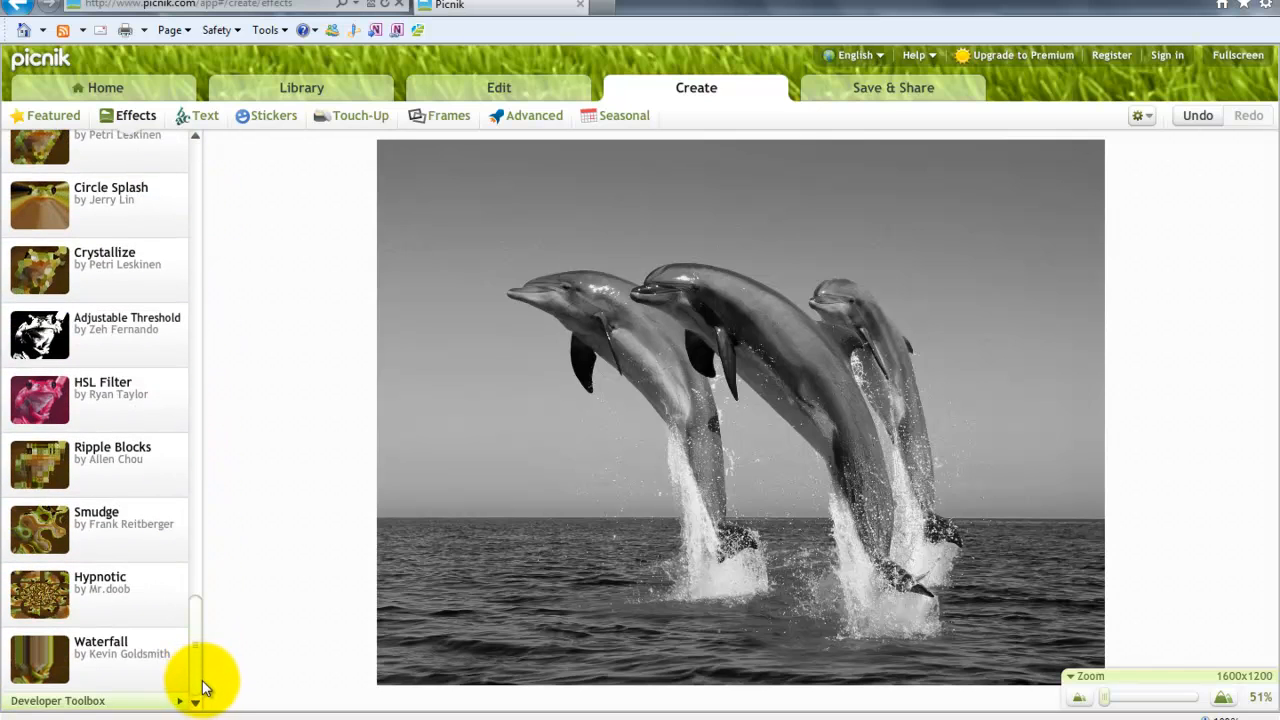
{"action": "left_click", "coordinate": [40, 340]}
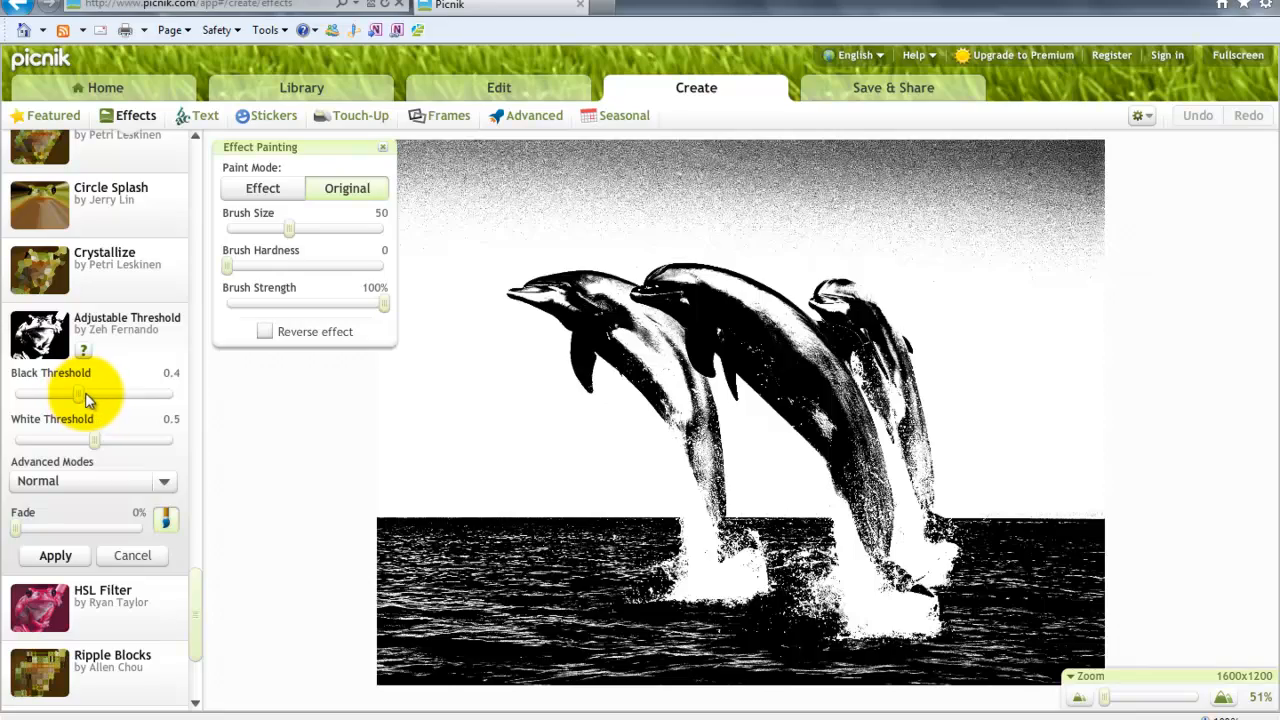
{"action": "left_click_drag", "start_coordinate": [86, 398], "coordinate": [38, 383]}
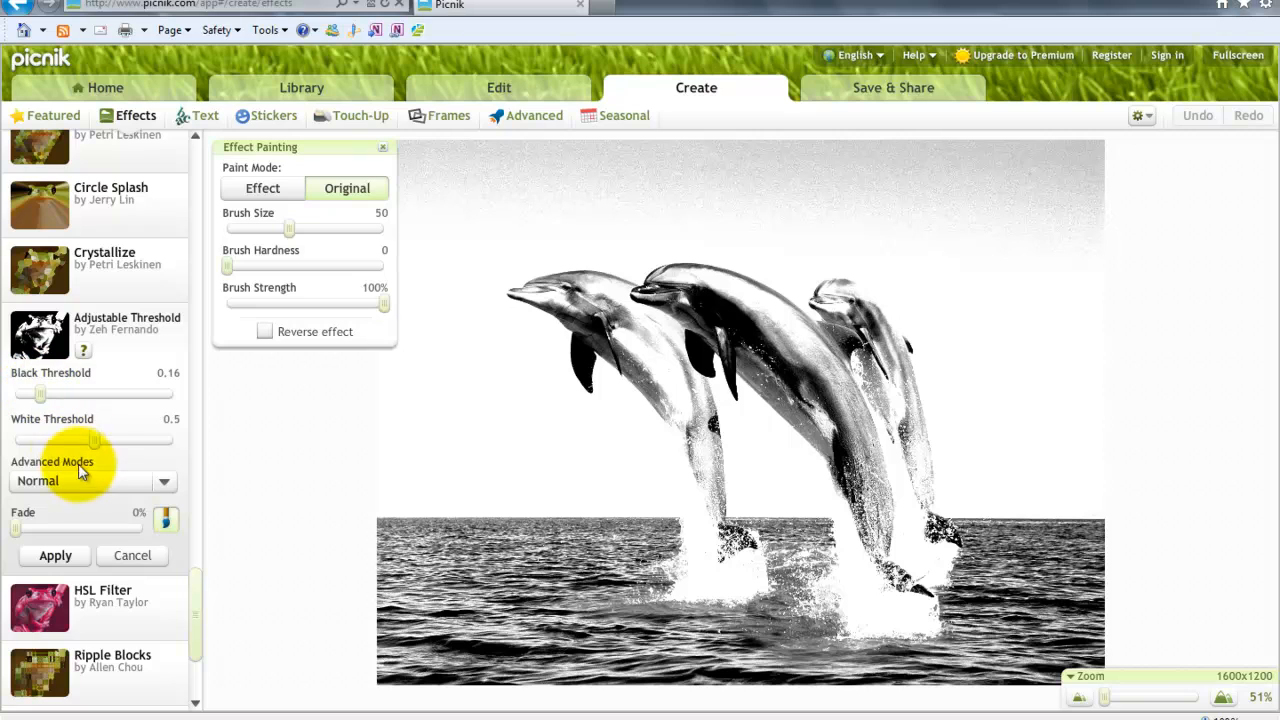
{"action": "mouse_move", "coordinate": [104, 436]}
{"action": "left_mouse_down"}
{"action": "mouse_move", "coordinate": [116, 437]}
{"action": "mouse_move", "coordinate": [59, 430]}
{"action": "mouse_move", "coordinate": [98, 438]}
{"action": "left_mouse_up"}
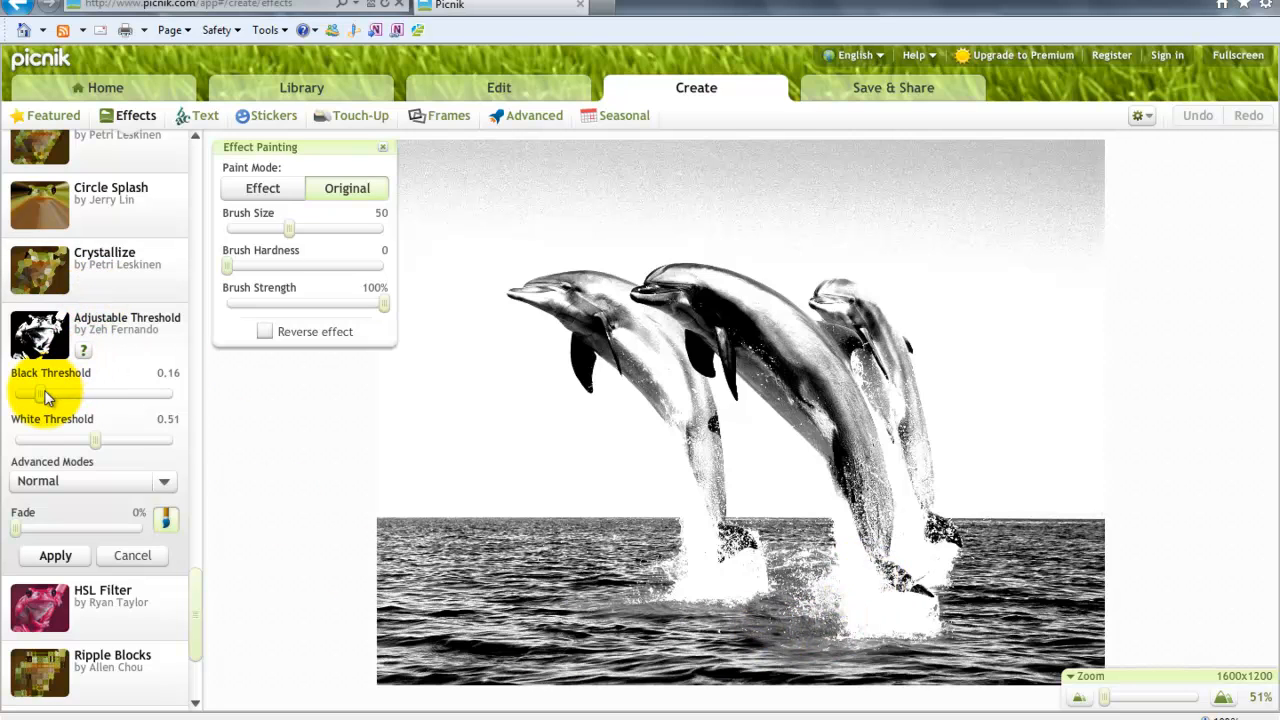
{"action": "left_click_drag", "start_coordinate": [41, 393], "coordinate": [57, 393]}
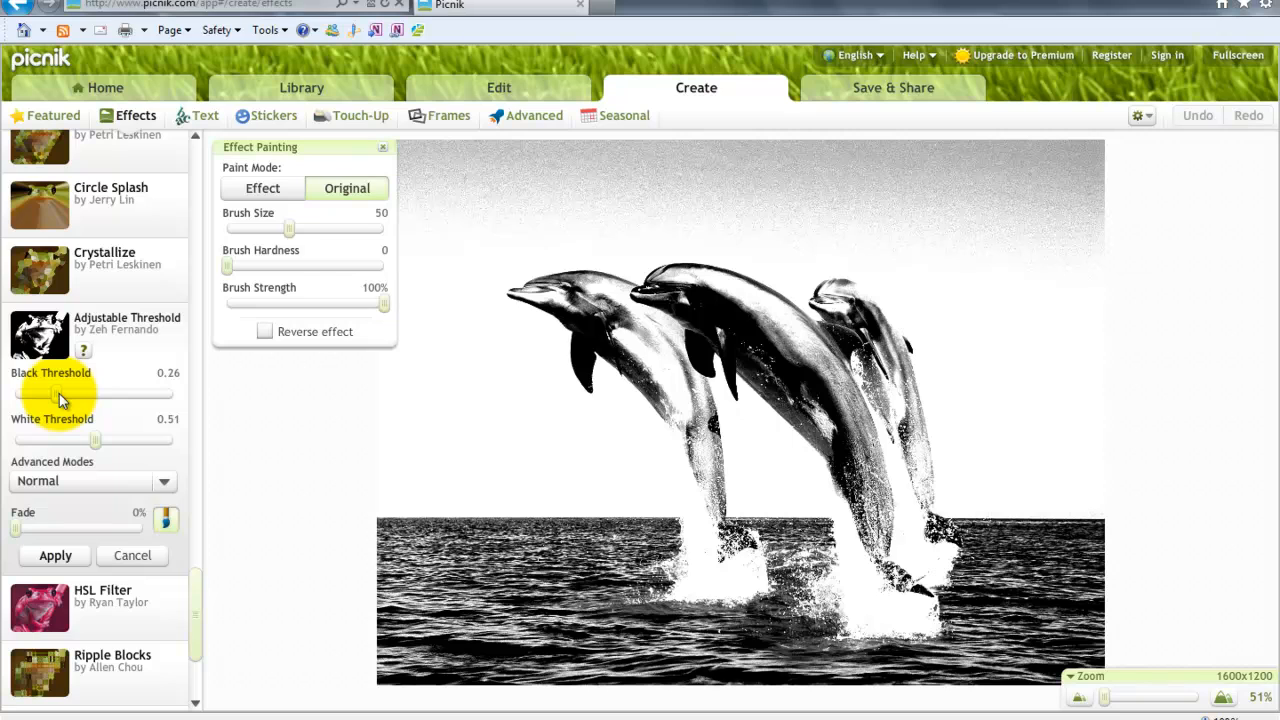
{"action": "left_click_drag", "start_coordinate": [94, 440], "coordinate": [80, 442]}
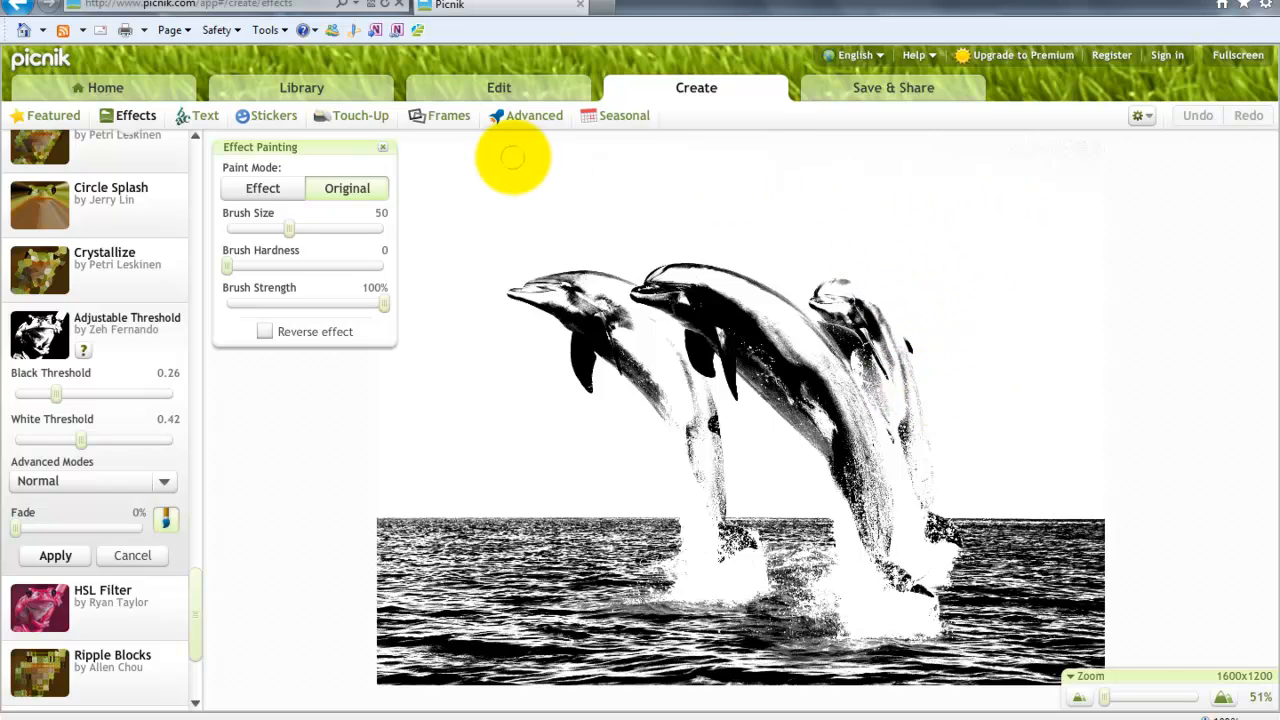
{"action": "left_click", "coordinate": [55, 556]}
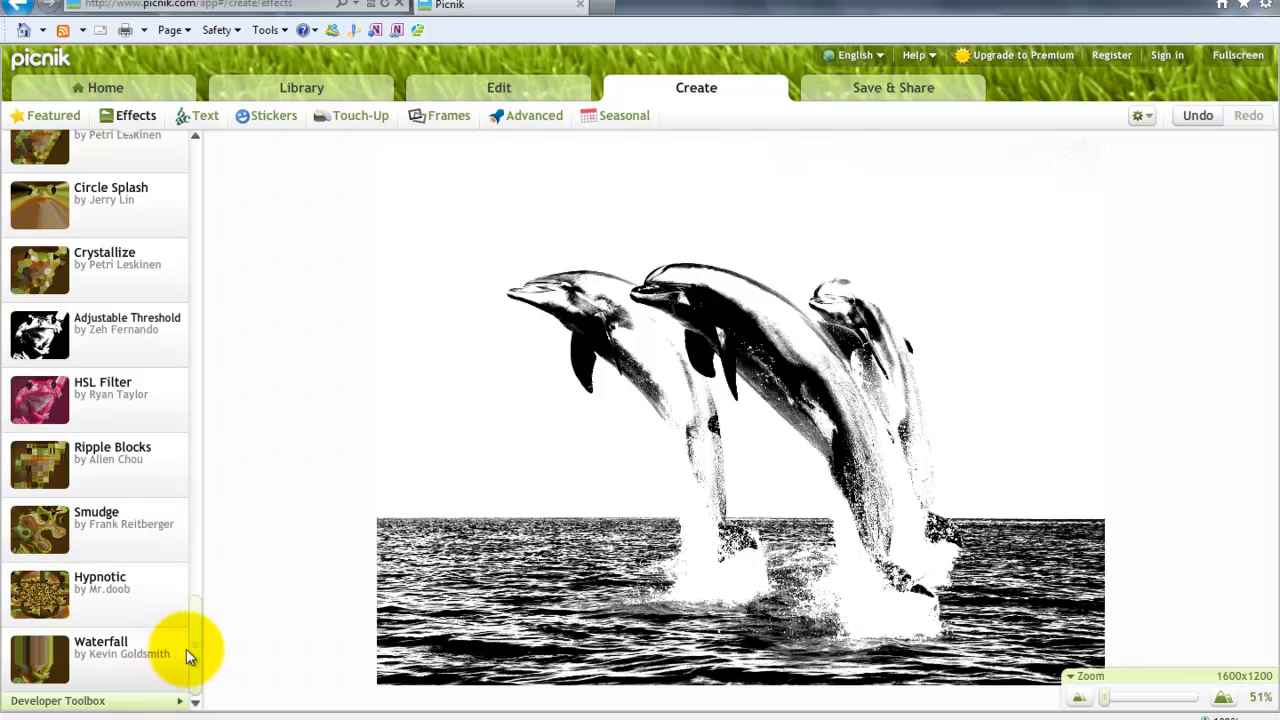
Step: Apply the Invert effect to the dolphin photo and open the options for saving it to the computer
{"action": "left_click_drag", "start_coordinate": [189, 651], "coordinate": [188, 379]}
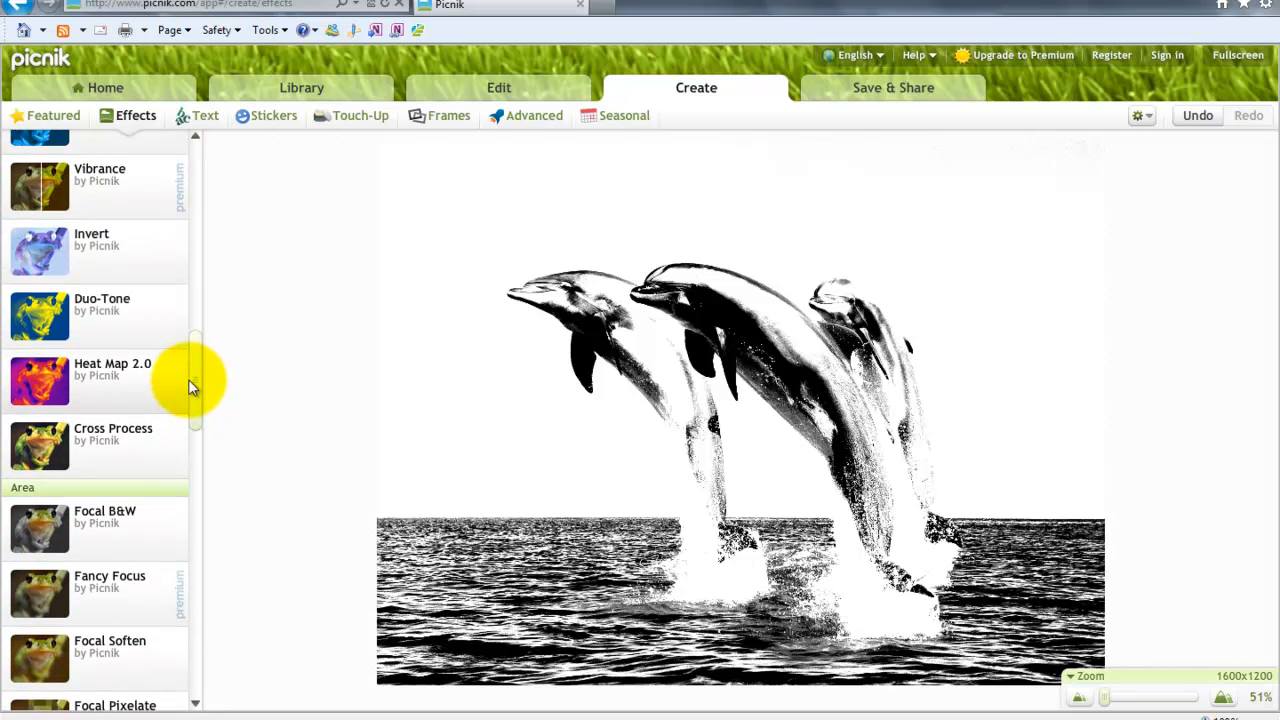
{"action": "left_click", "coordinate": [30, 250]}
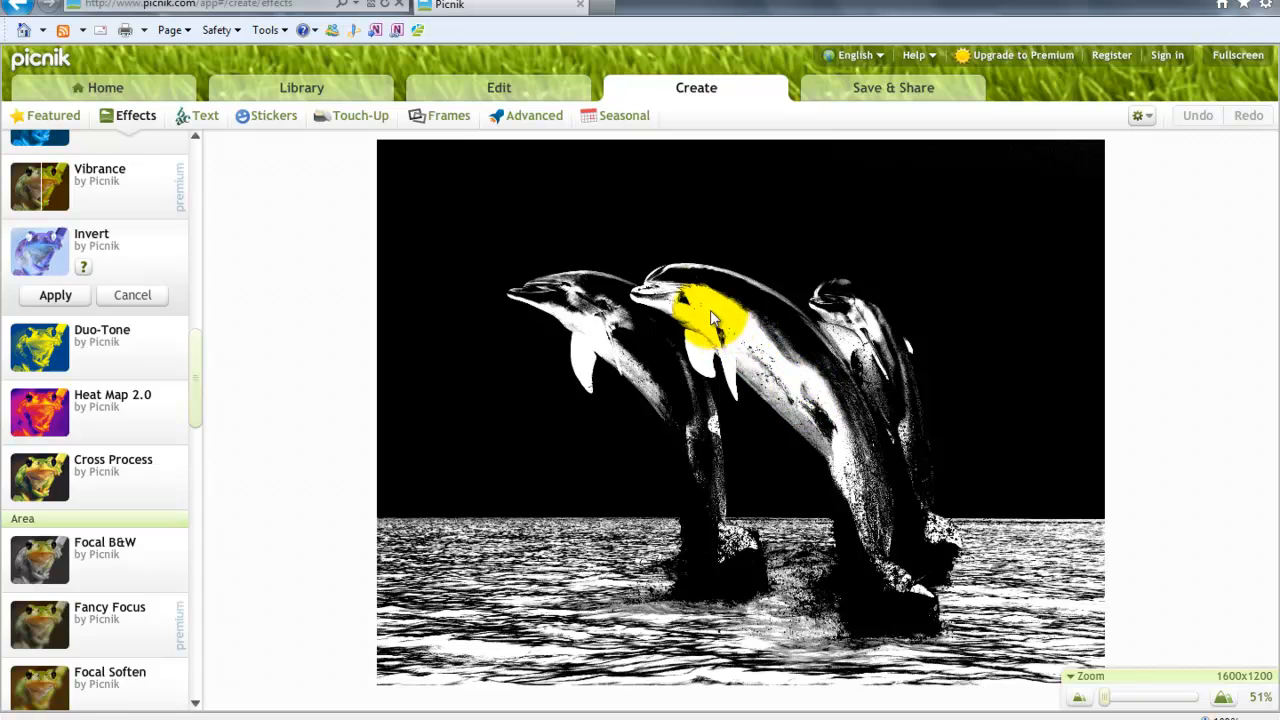
{"action": "left_click", "coordinate": [878, 90]}
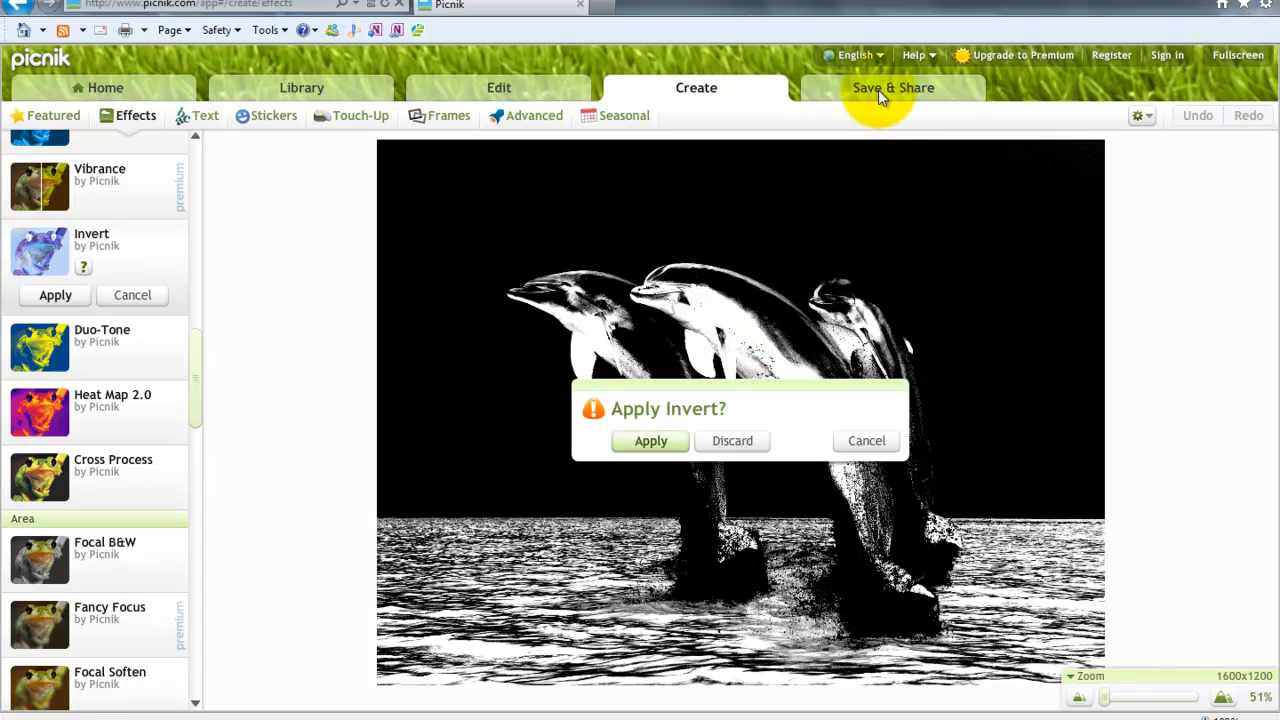
{"action": "left_click", "coordinate": [672, 448]}
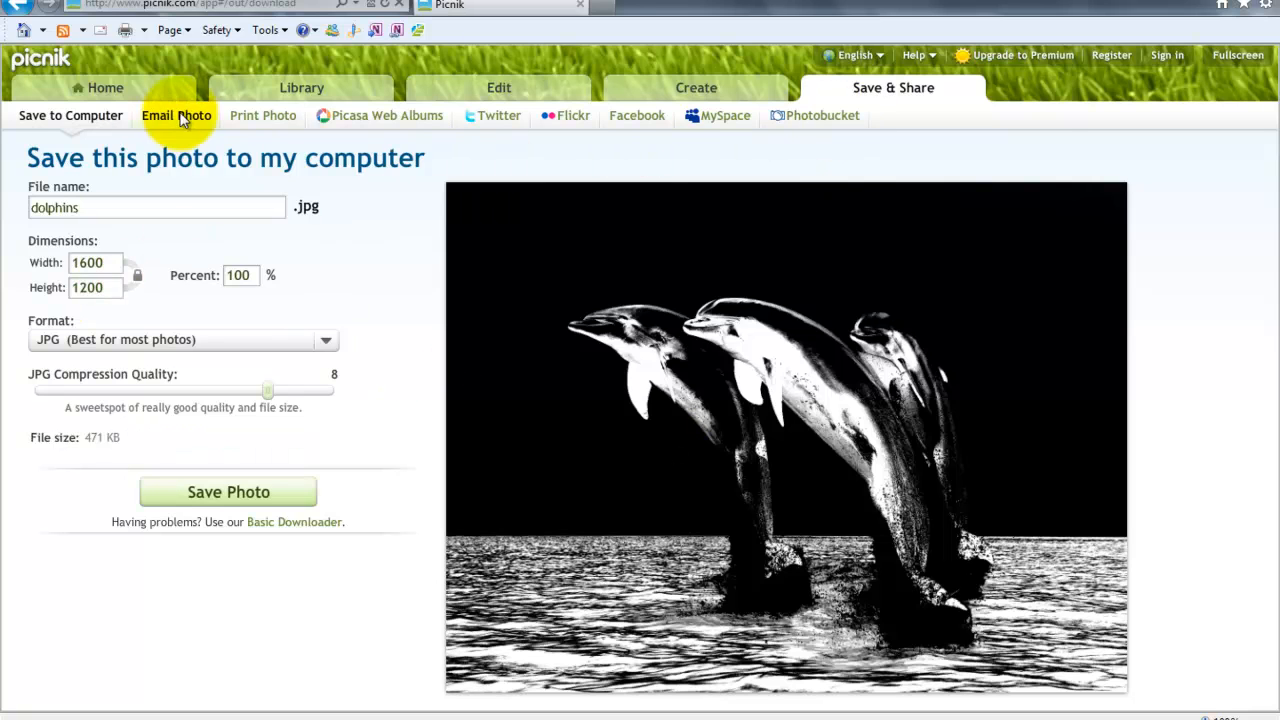
Step: Close the dolphin photo and discard its changes
{"action": "left_click", "coordinate": [132, 86]}
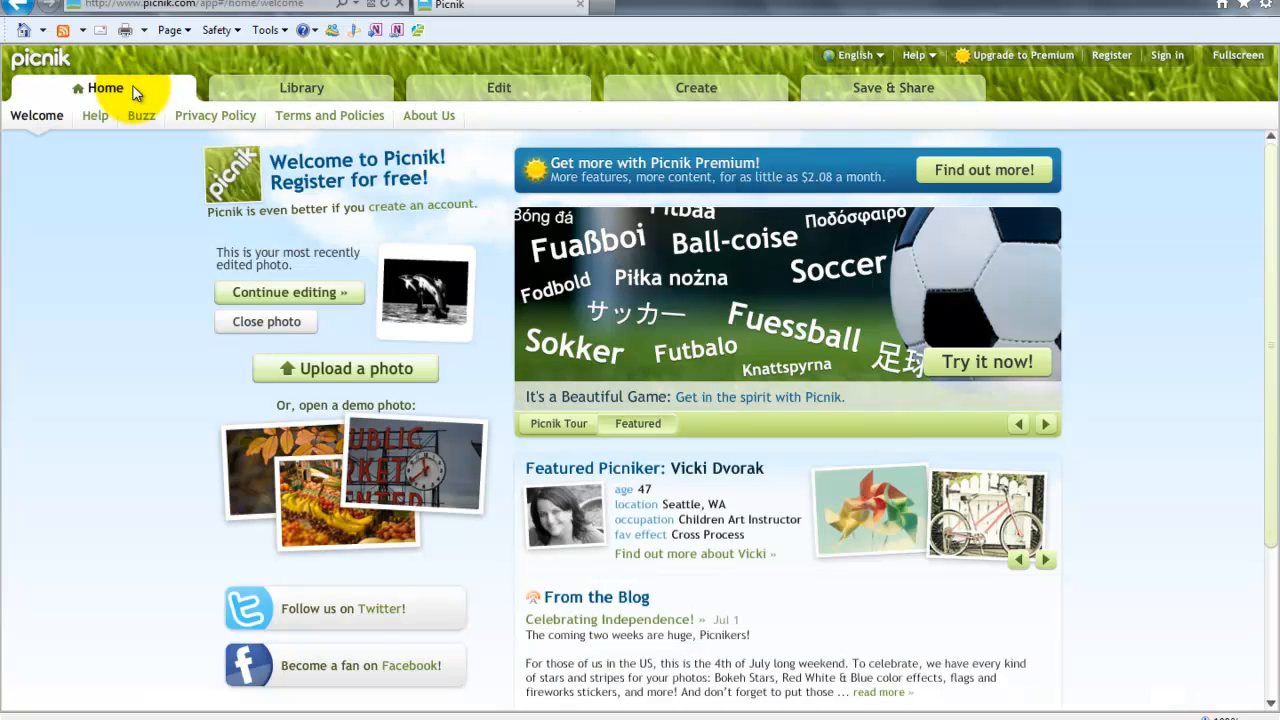
{"action": "left_click", "coordinate": [266, 321]}
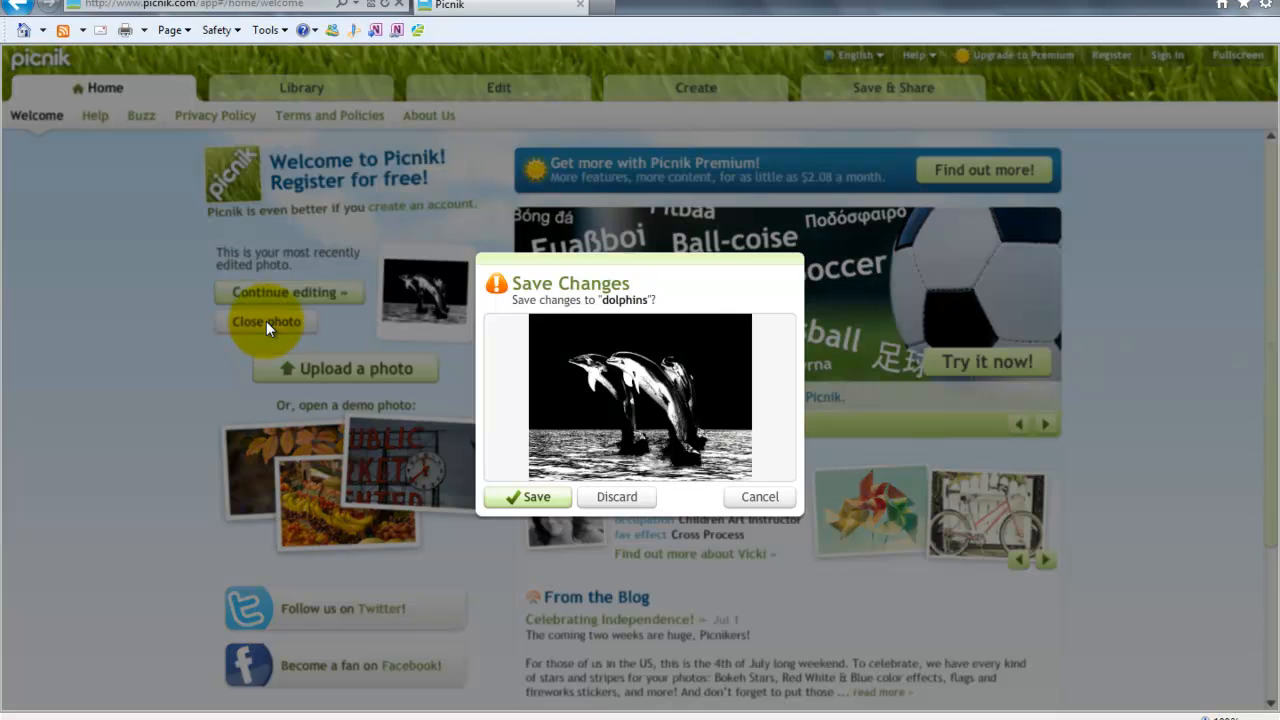
{"action": "left_click", "coordinate": [631, 497]}
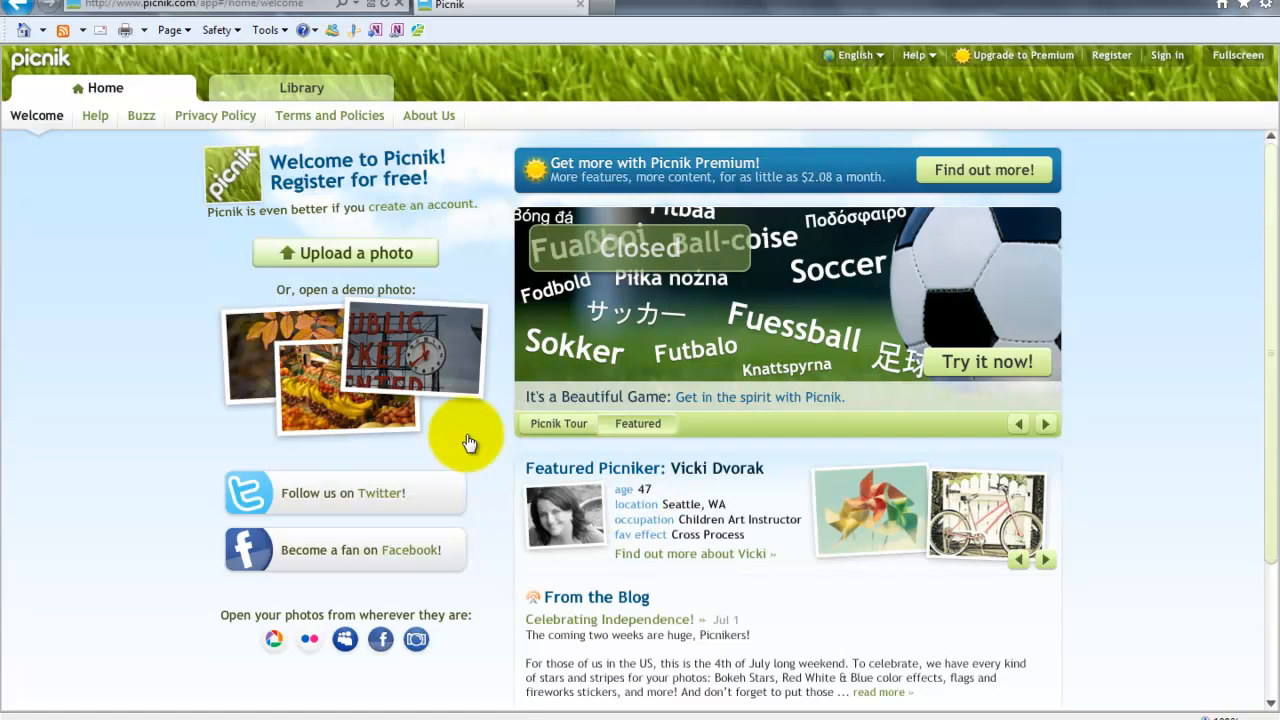
Step: Upload the fingerprint image from the Stampmaker Day folder and inspect its ridges at high magnification
{"action": "left_click", "coordinate": [295, 251]}
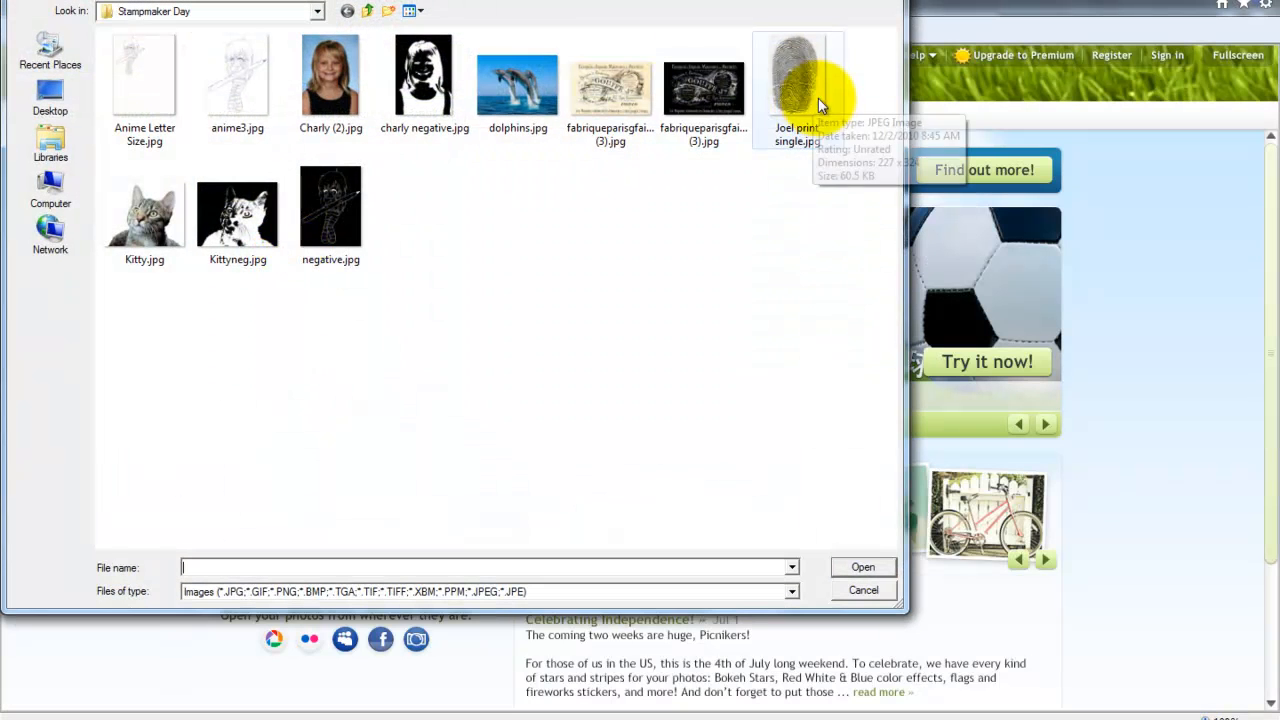
{"action": "double_click", "coordinate": [797, 72]}
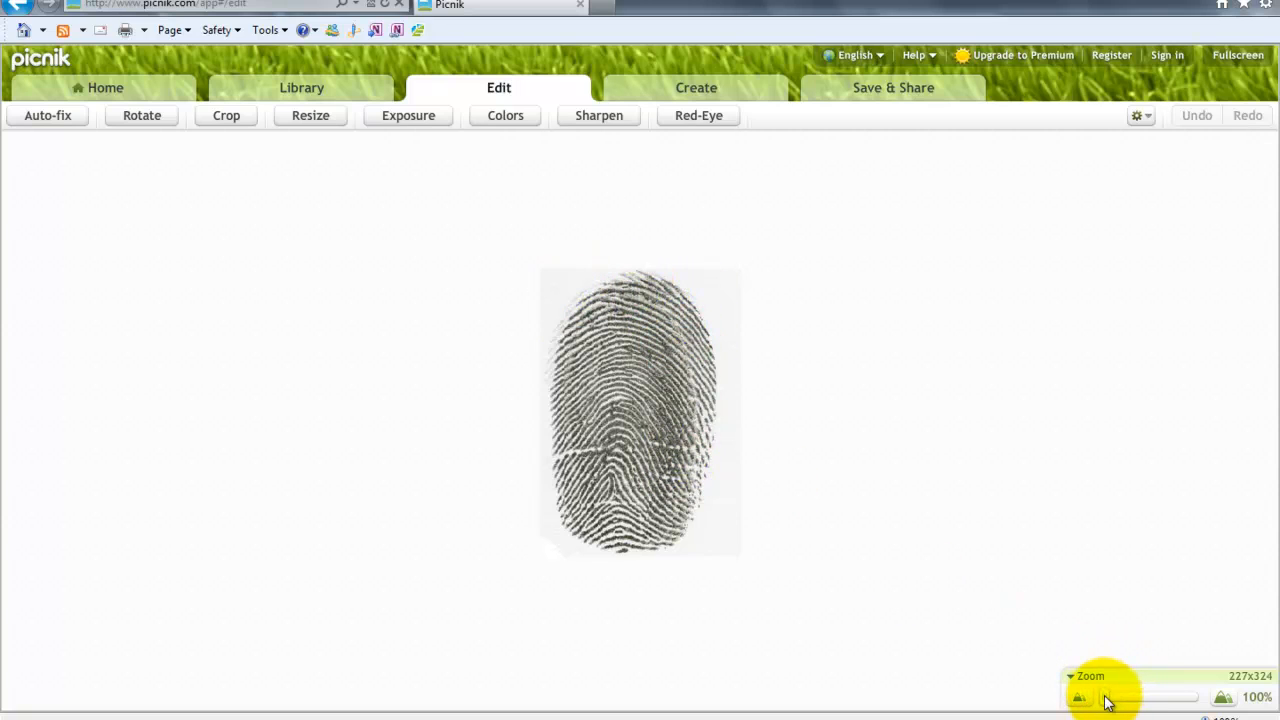
{"action": "left_click_drag", "start_coordinate": [1107, 700], "coordinate": [1194, 703]}
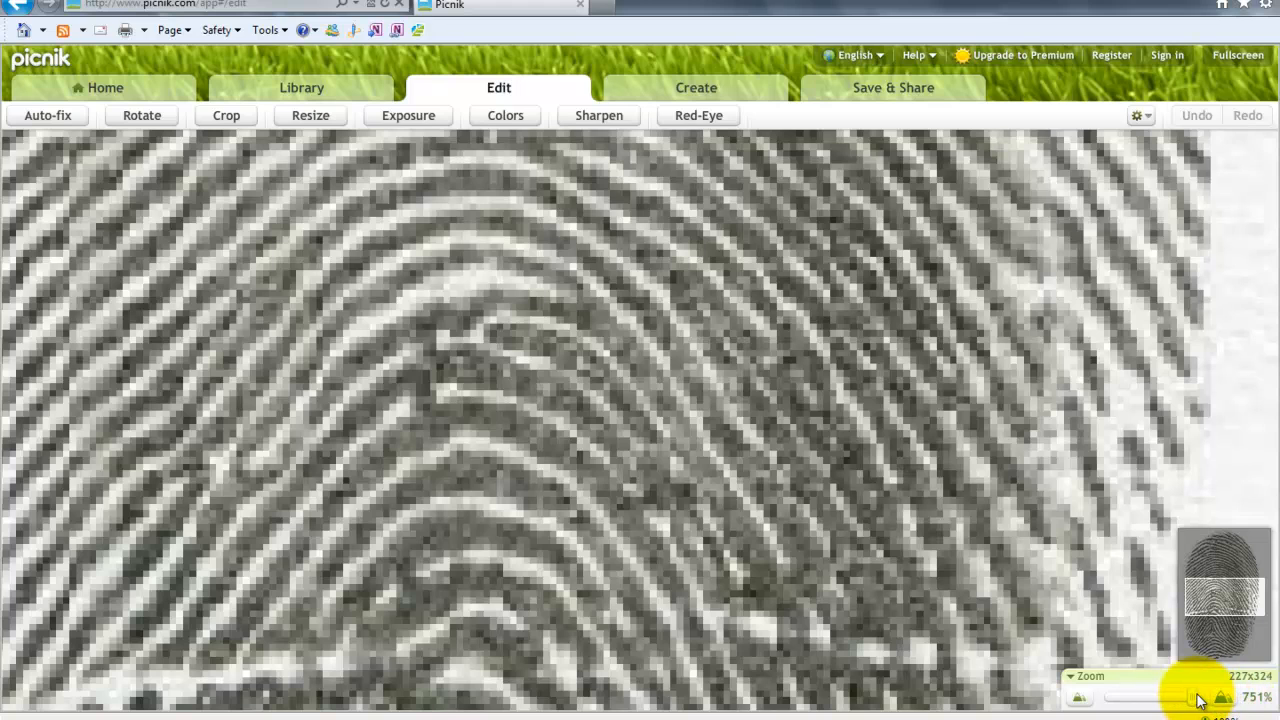
{"action": "left_click_drag", "start_coordinate": [1200, 700], "coordinate": [1100, 699]}
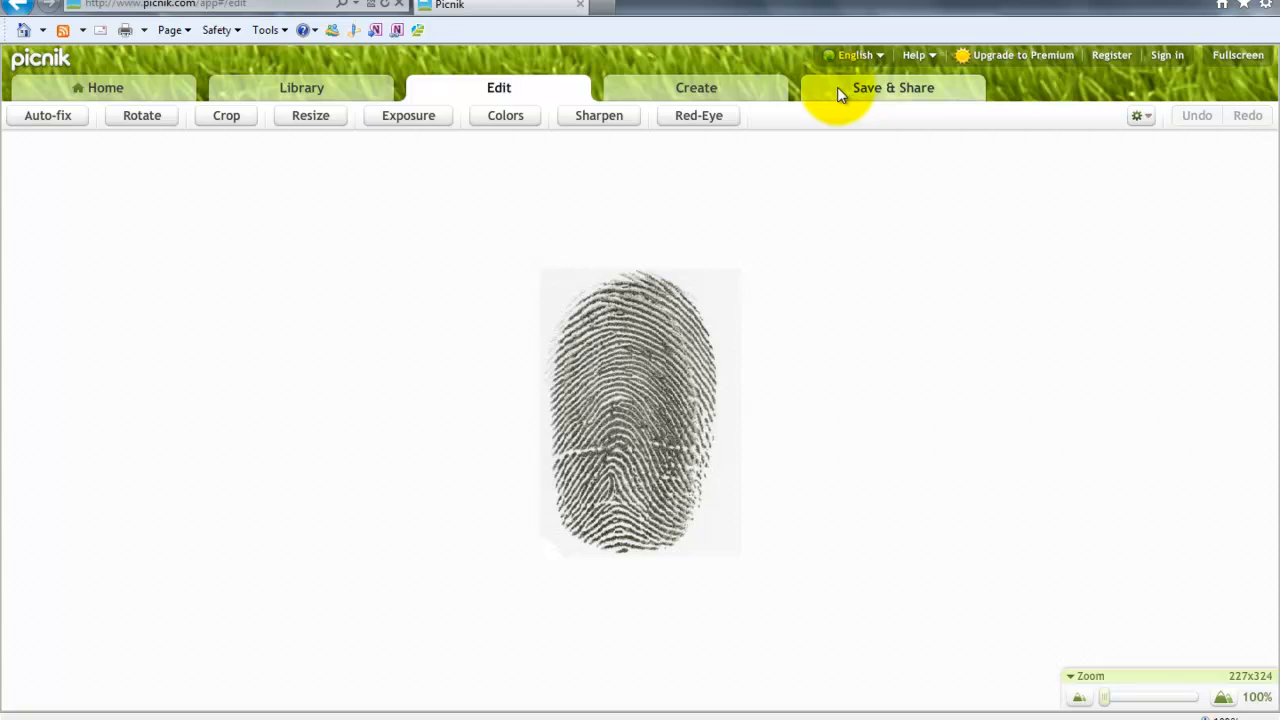
Step: Apply the Adjustable Threshold effect to the fingerprint with a black threshold of 0.59 and a white threshold of 0.49
{"action": "left_click", "coordinate": [645, 89]}
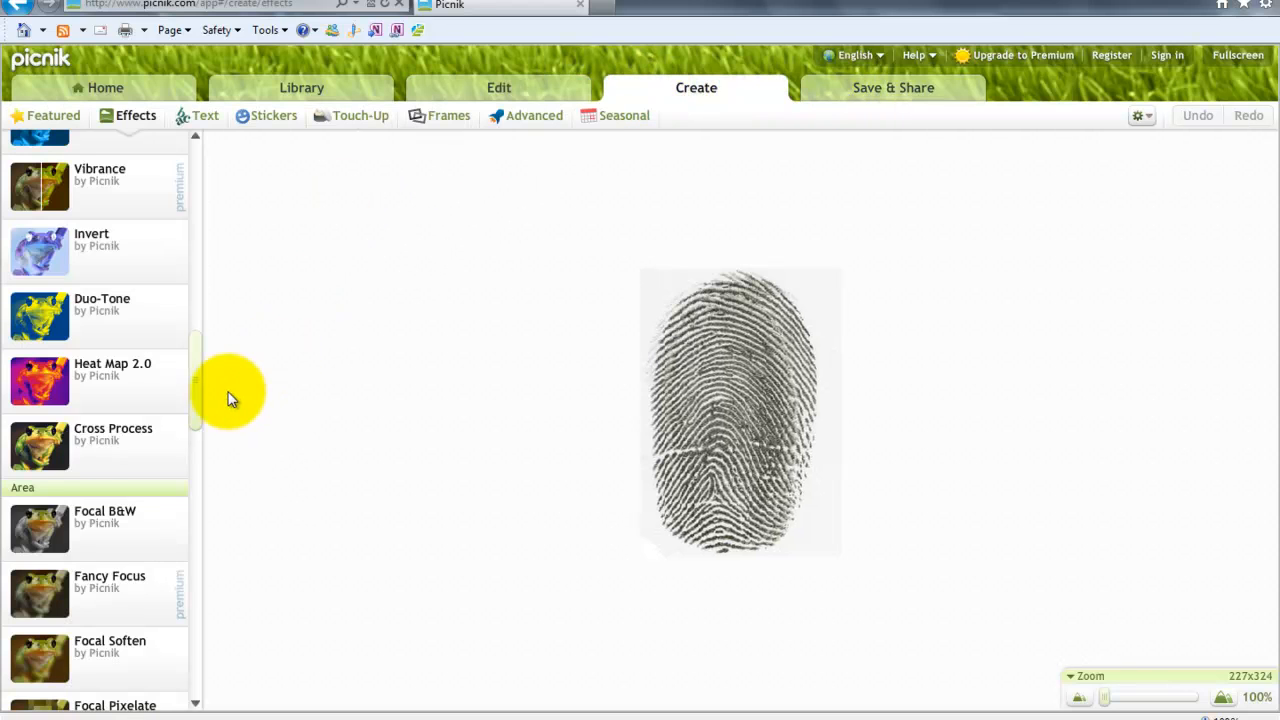
{"action": "left_click_drag", "start_coordinate": [190, 376], "coordinate": [200, 686]}
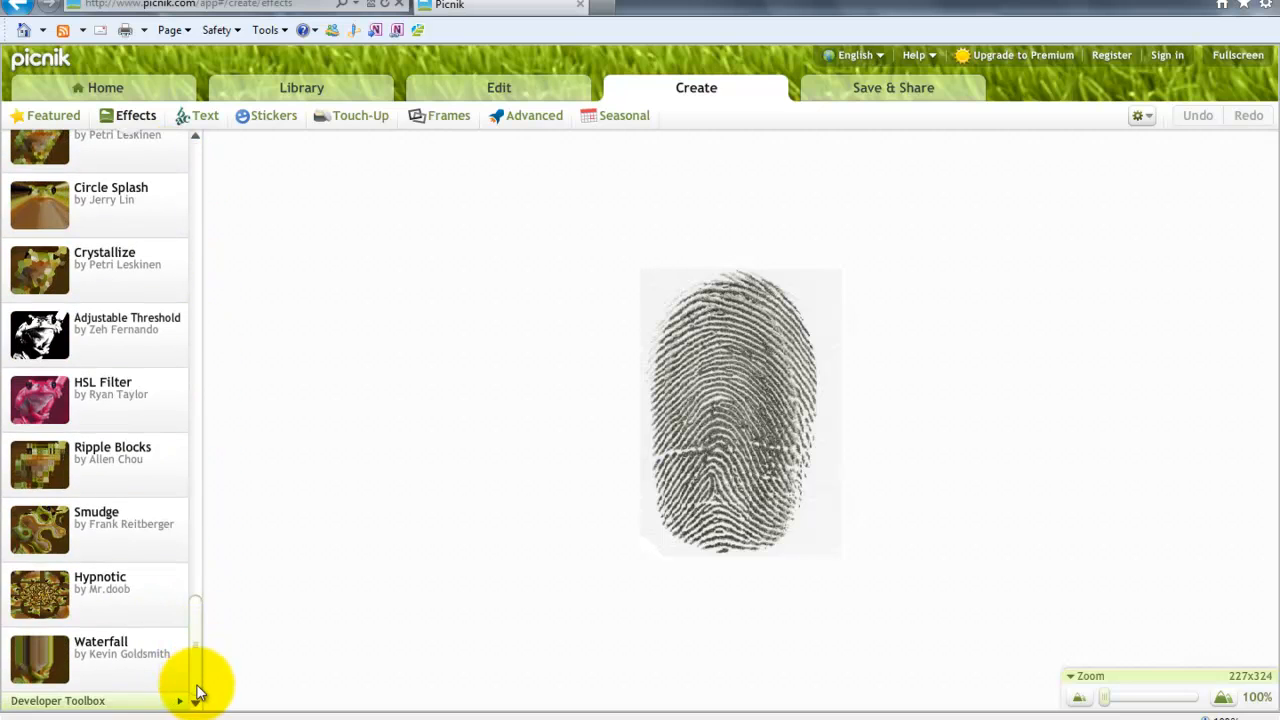
{"action": "left_click", "coordinate": [33, 345]}
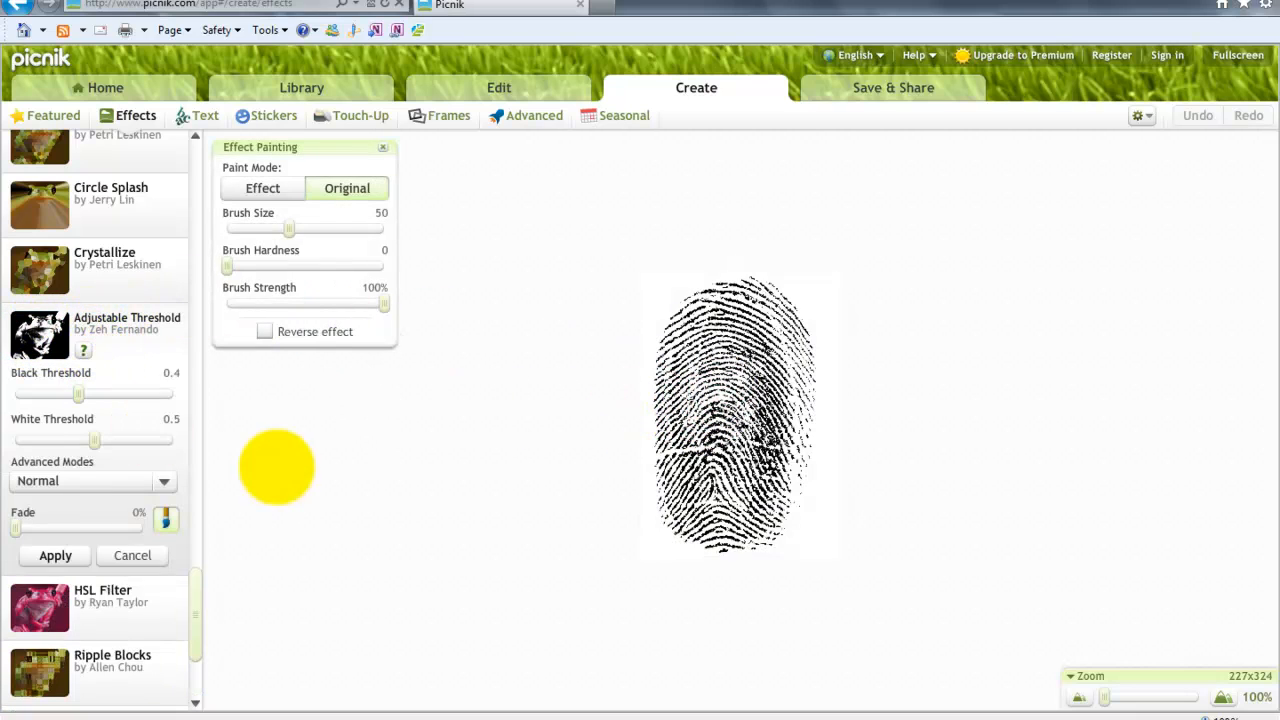
{"action": "left_click_drag", "start_coordinate": [1108, 700], "coordinate": [1176, 700]}
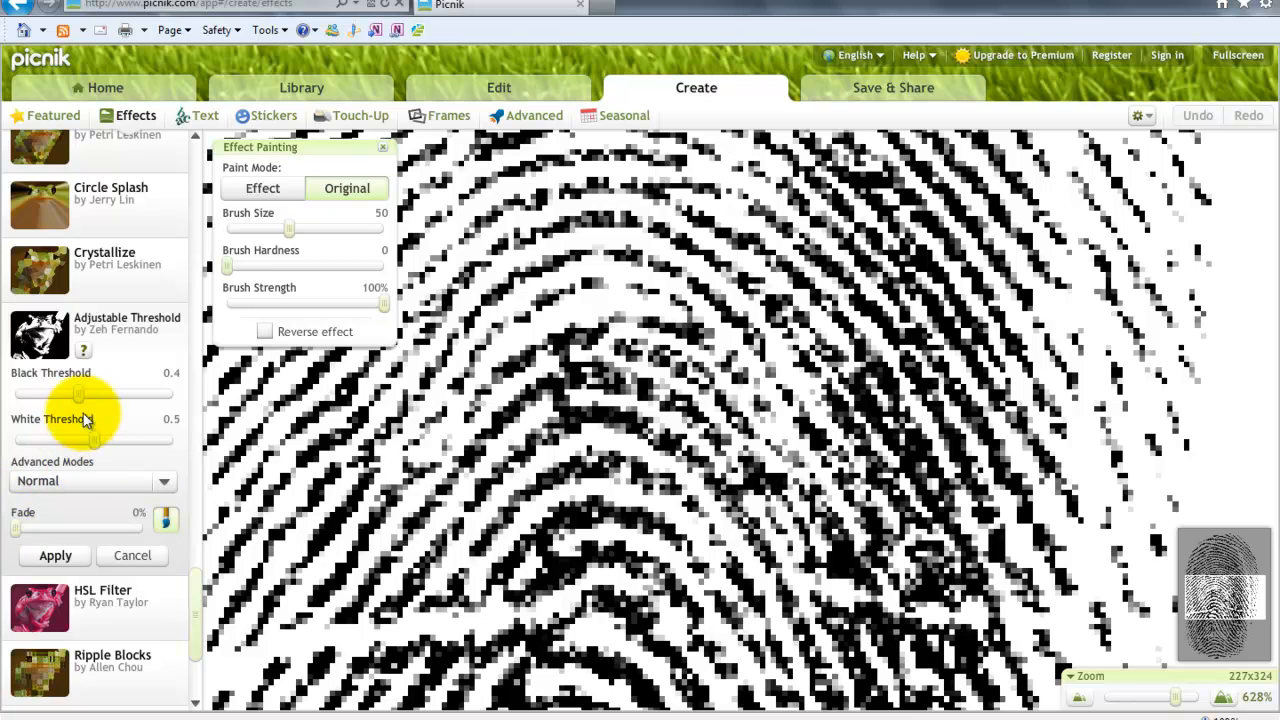
{"action": "left_click_drag", "start_coordinate": [80, 392], "coordinate": [97, 394]}
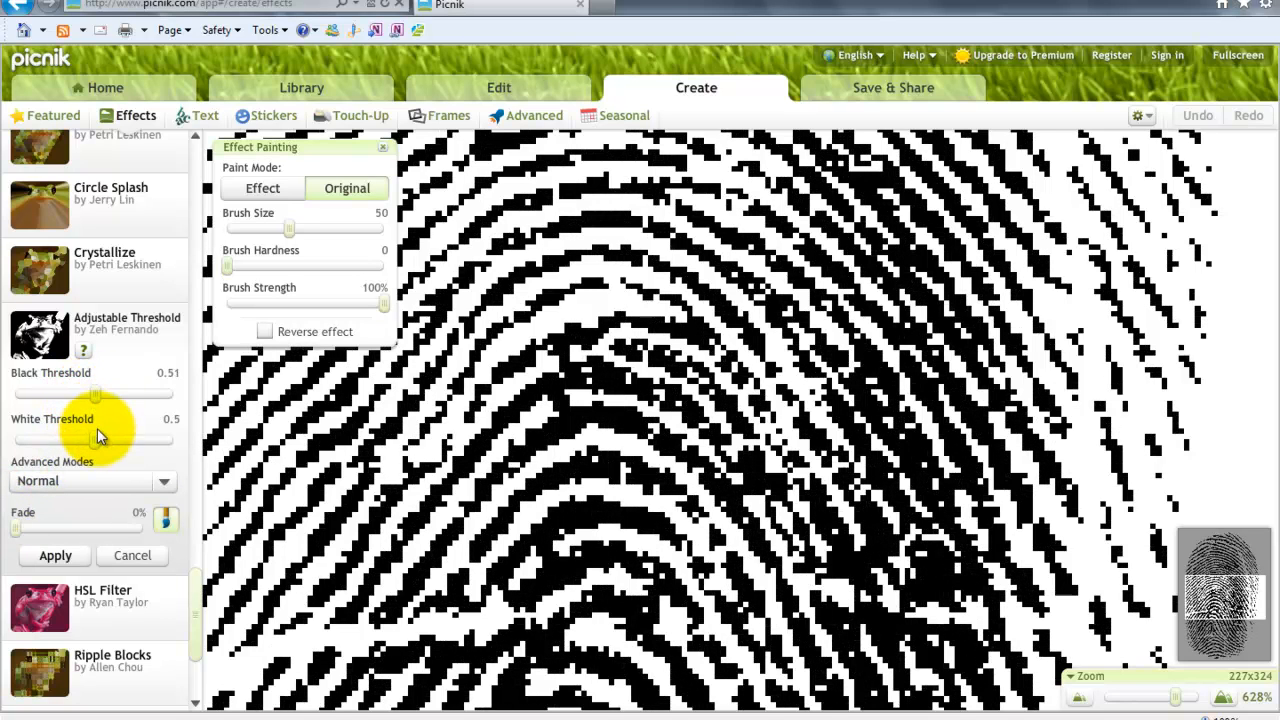
{"action": "mouse_move", "coordinate": [104, 445]}
{"action": "left_mouse_down"}
{"action": "mouse_move", "coordinate": [128, 449]}
{"action": "mouse_move", "coordinate": [91, 446]}
{"action": "left_mouse_up"}
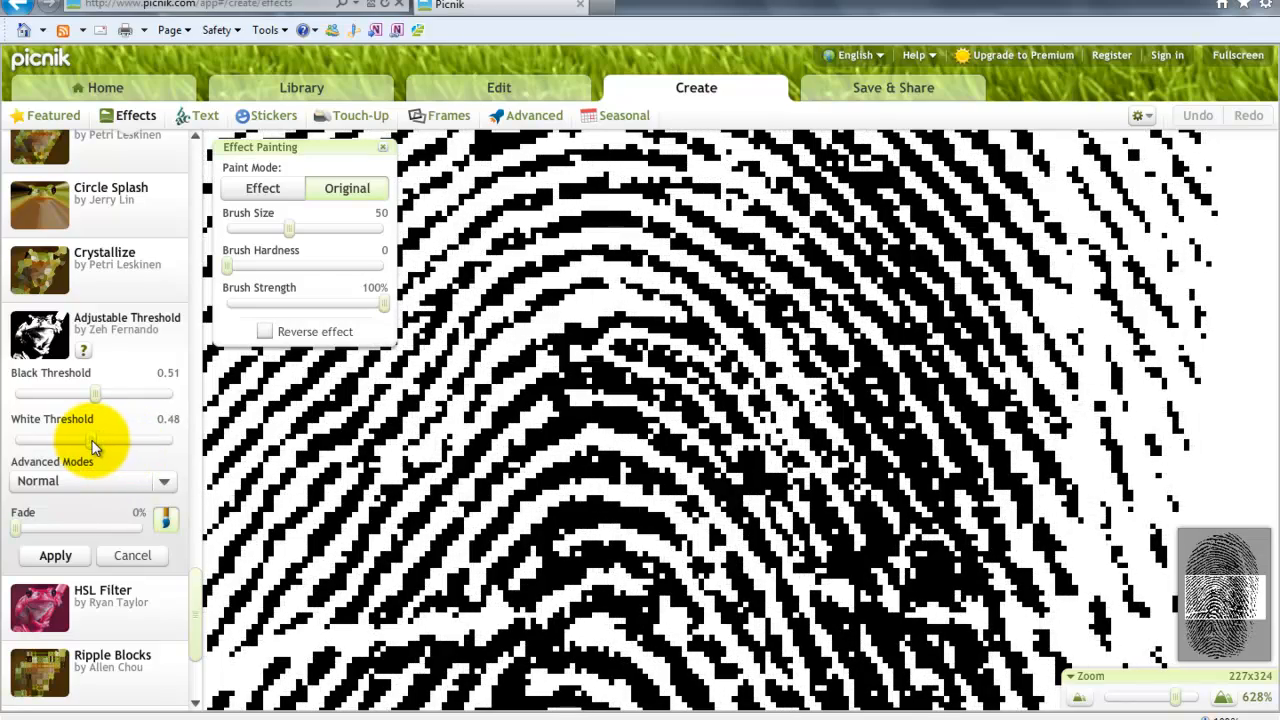
{"action": "left_click", "coordinate": [90, 393]}
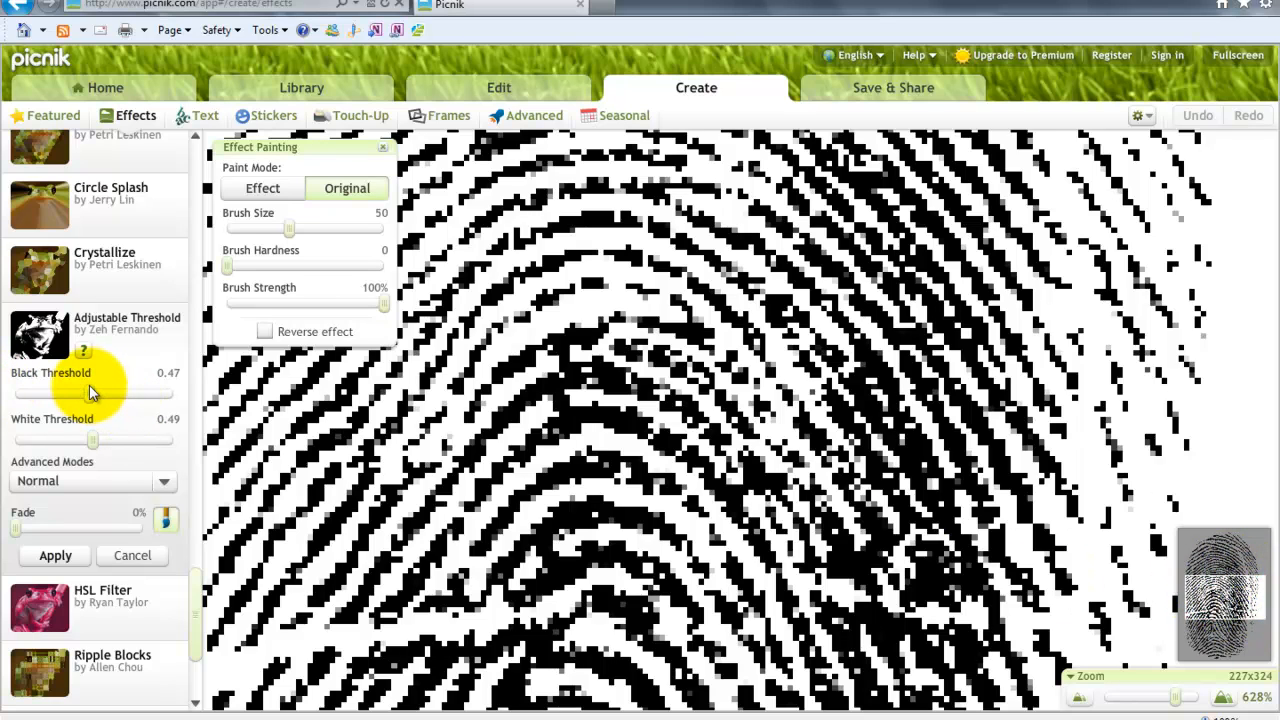
{"action": "mouse_move", "coordinate": [86, 393]}
{"action": "left_mouse_down"}
{"action": "mouse_move", "coordinate": [25, 390]}
{"action": "mouse_move", "coordinate": [159, 390]}
{"action": "mouse_move", "coordinate": [94, 388]}
{"action": "mouse_move", "coordinate": [110, 394]}
{"action": "left_mouse_up"}
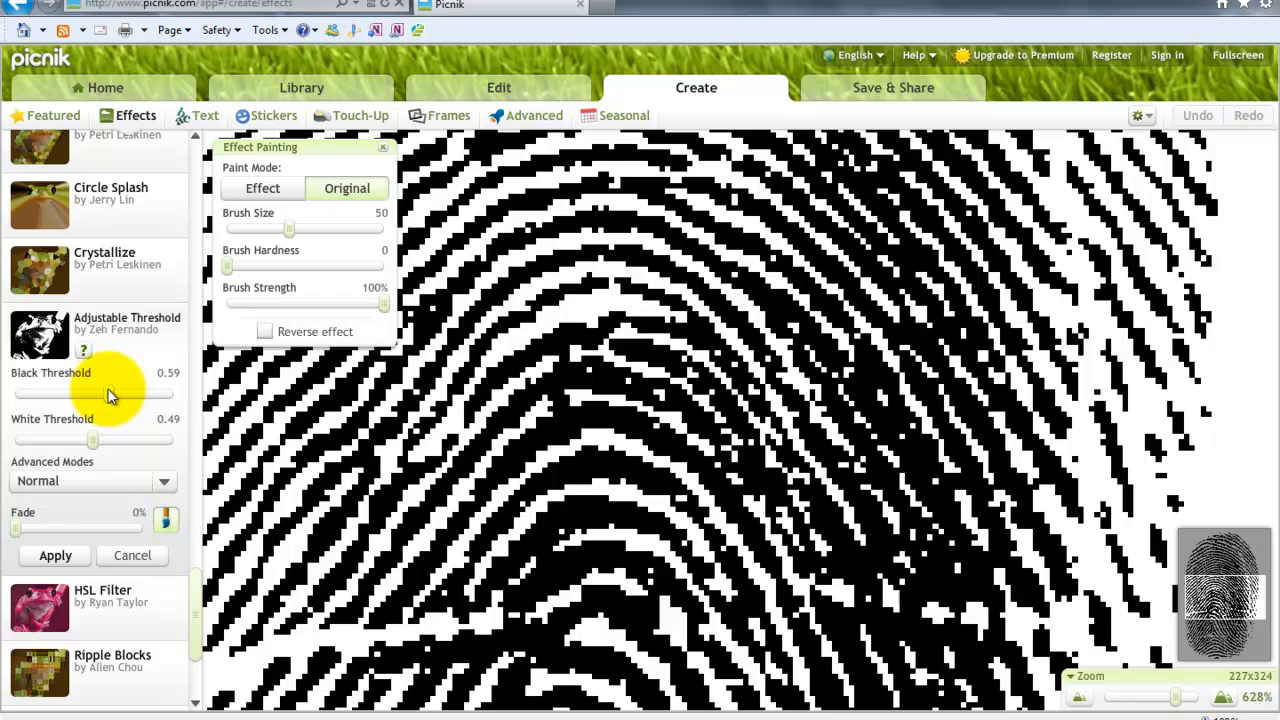
{"action": "left_click", "coordinate": [47, 555]}
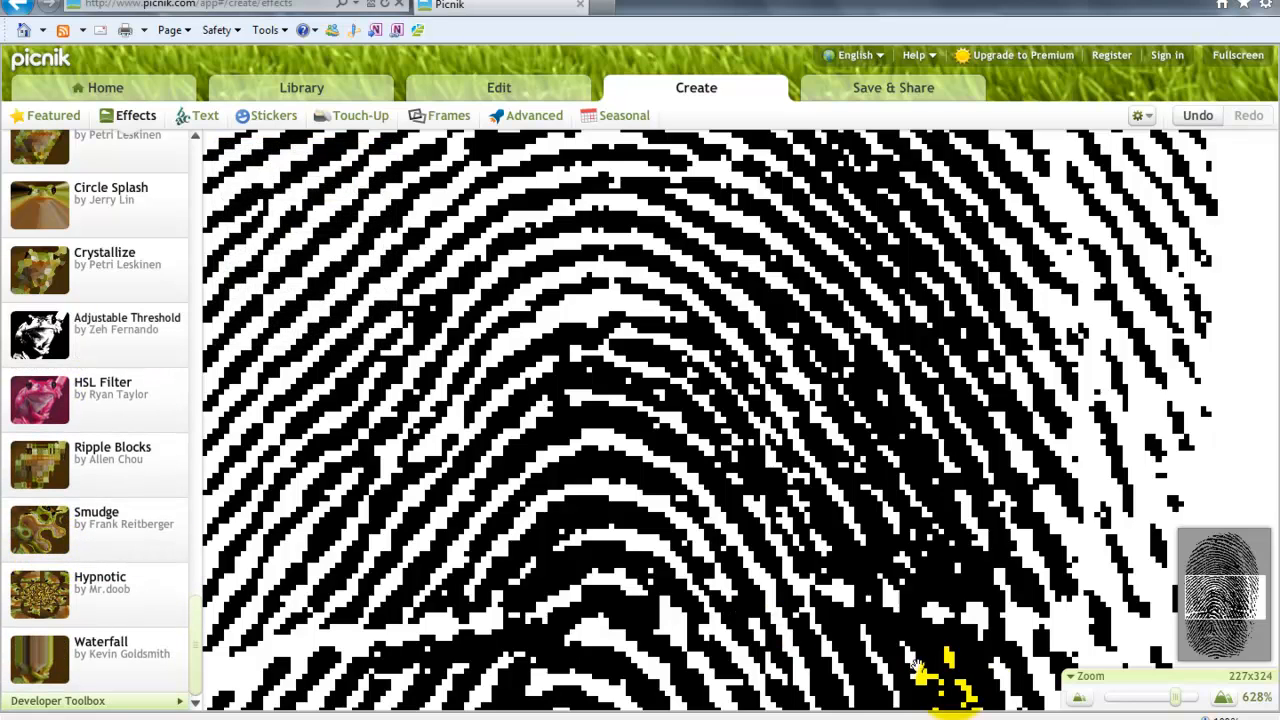
{"action": "left_click_drag", "start_coordinate": [1181, 702], "coordinate": [1120, 702]}
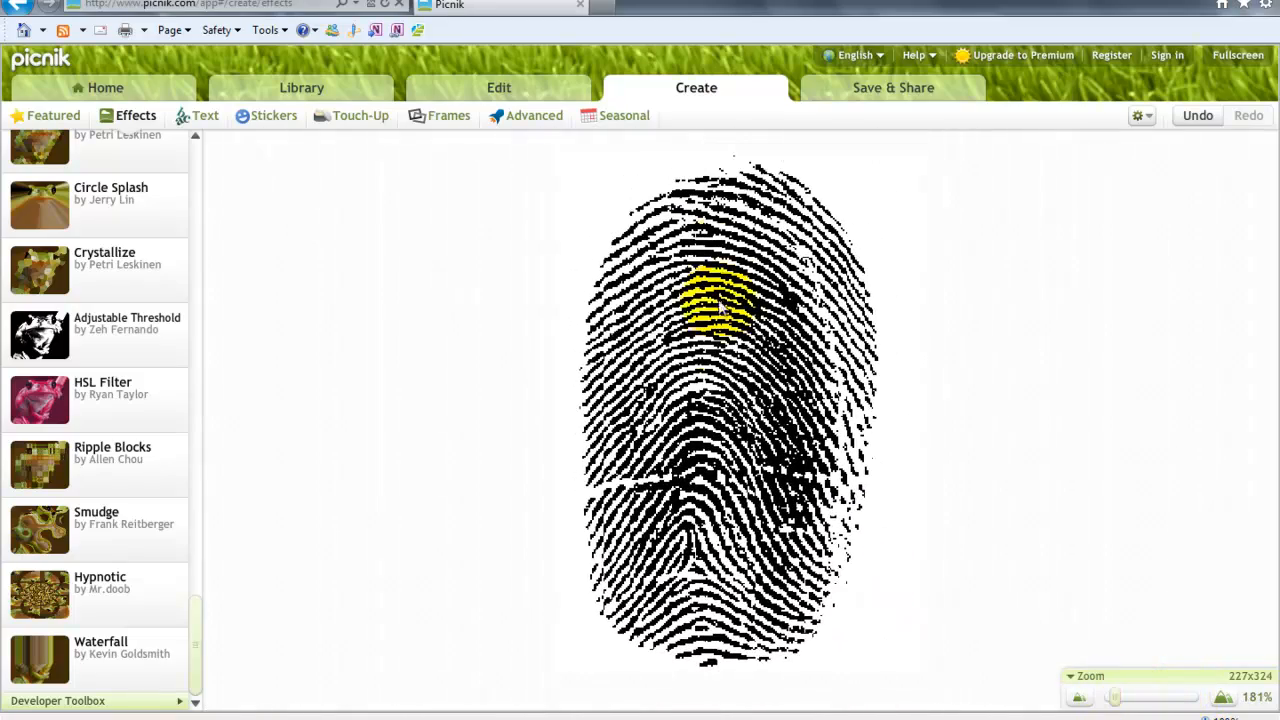
{"action": "left_click", "coordinate": [1126, 703]}
{"action": "mouse_move", "coordinate": [1126, 703]}
{"action": "left_mouse_down"}
{"action": "mouse_move", "coordinate": [1198, 700]}
{"action": "mouse_move", "coordinate": [1108, 700]}
{"action": "left_mouse_up"}
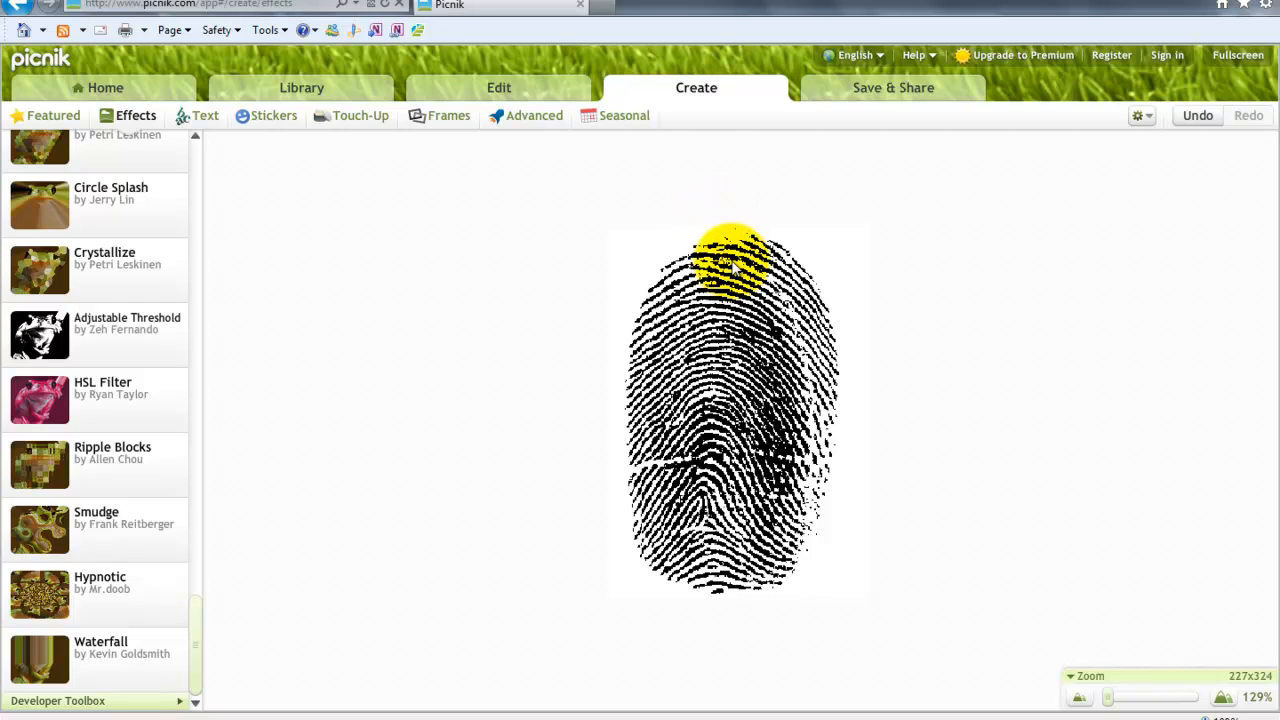
Step: Close the fingerprint photo and upload gingersnow (3).jpg from the Desktop
{"action": "left_click", "coordinate": [72, 92]}
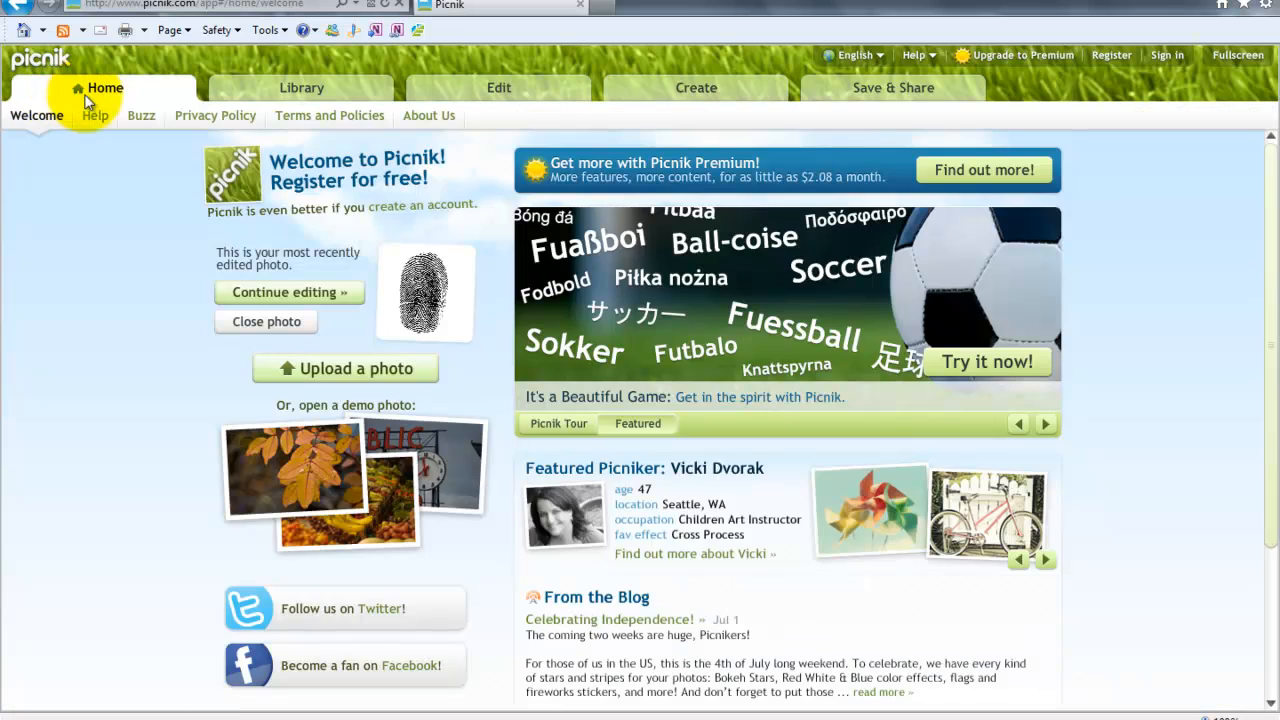
{"action": "left_click", "coordinate": [260, 328]}
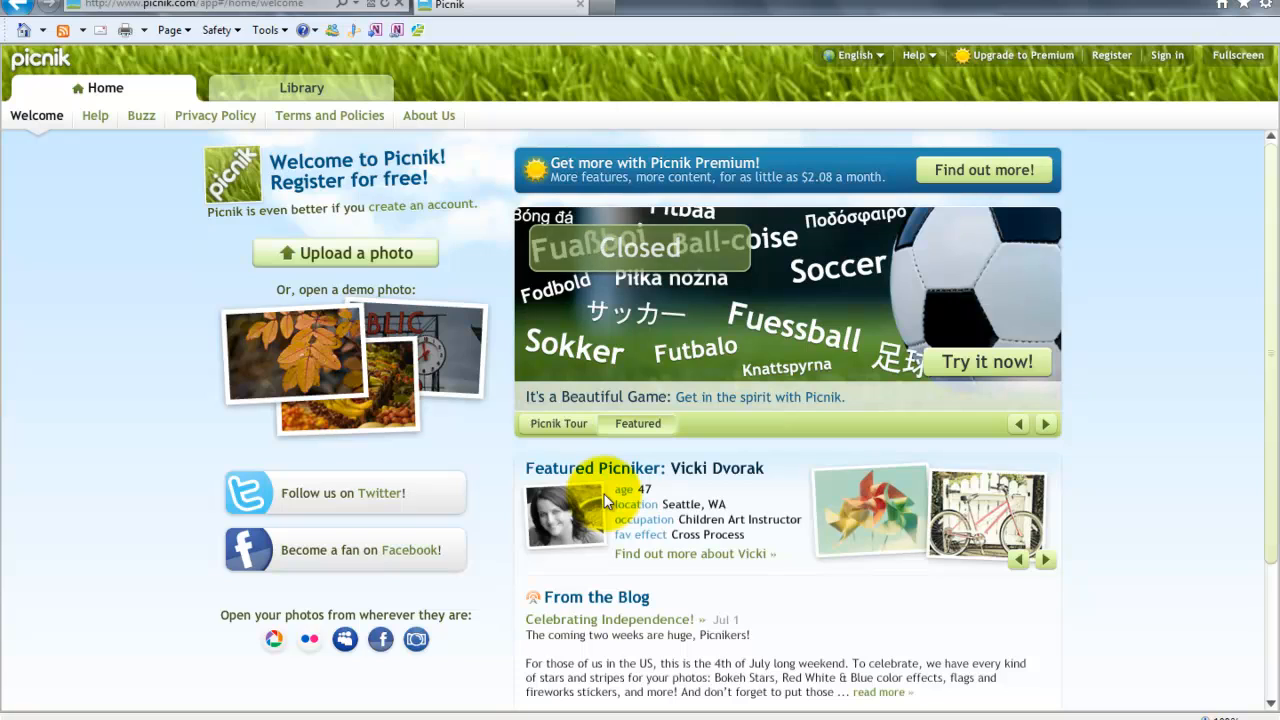
{"action": "left_click", "coordinate": [340, 250]}
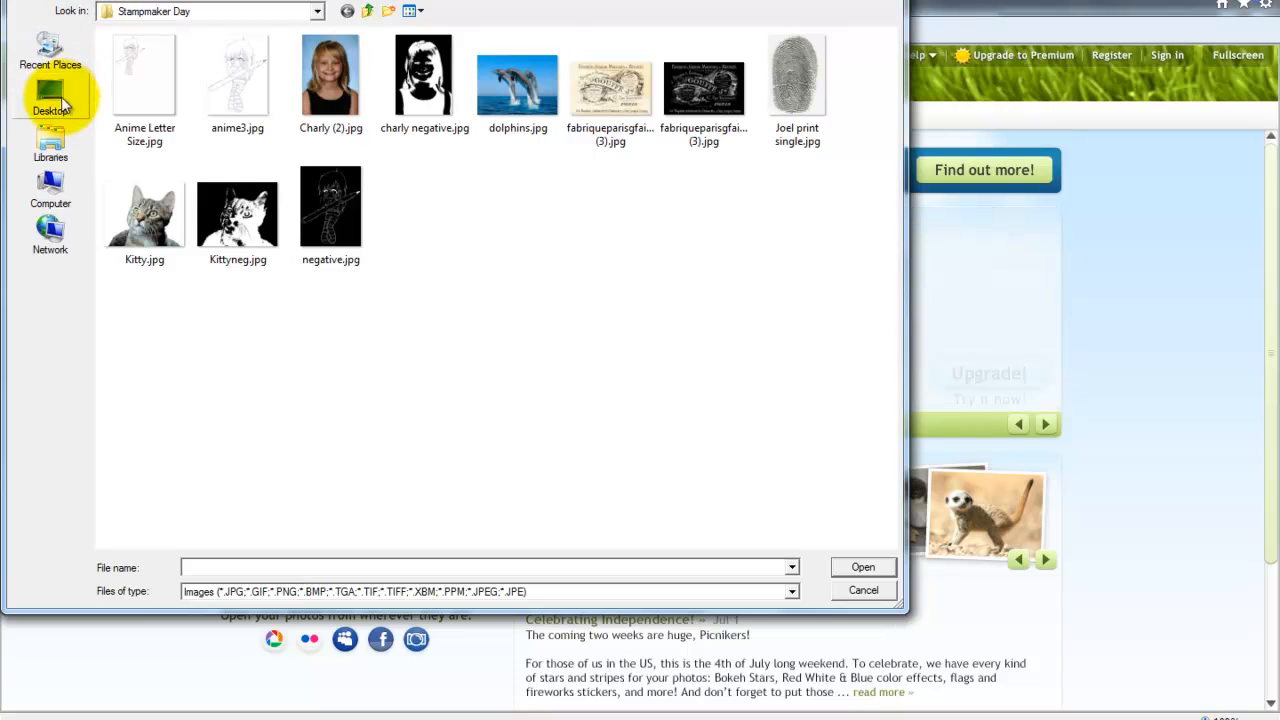
{"action": "left_click", "coordinate": [48, 91]}
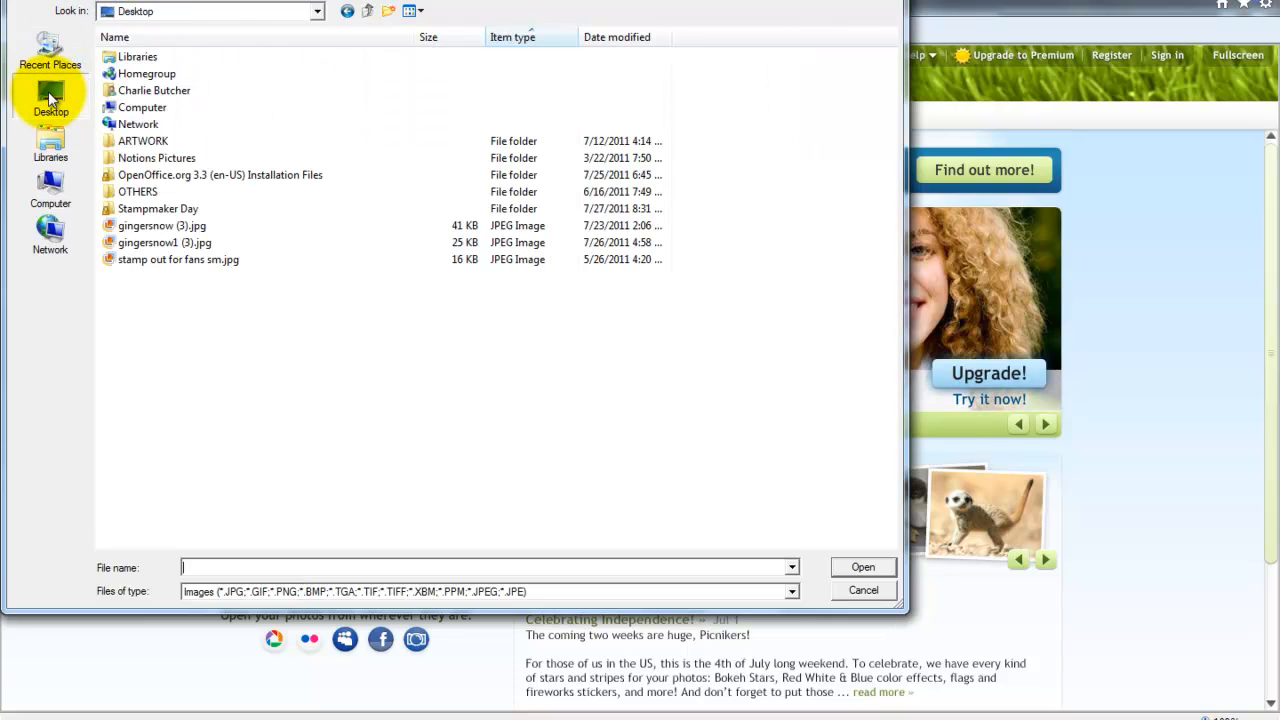
{"action": "left_click", "coordinate": [165, 243]}
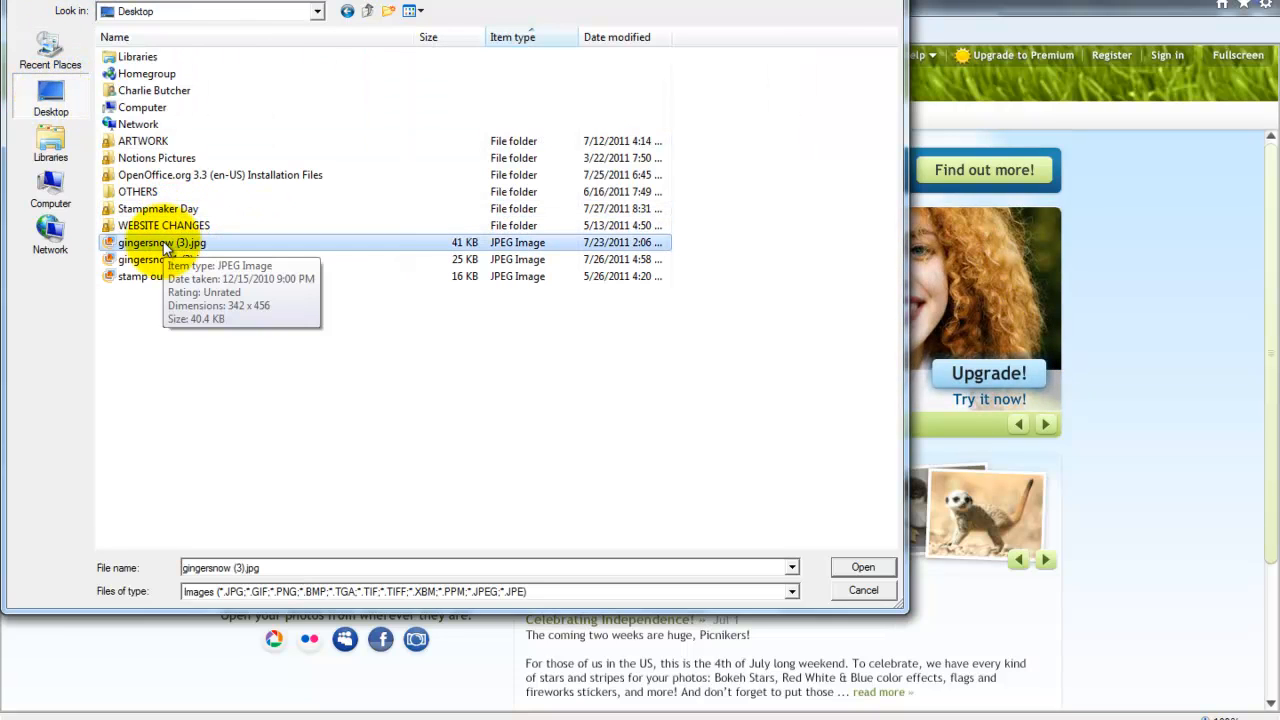
{"action": "double_click", "coordinate": [166, 245]}
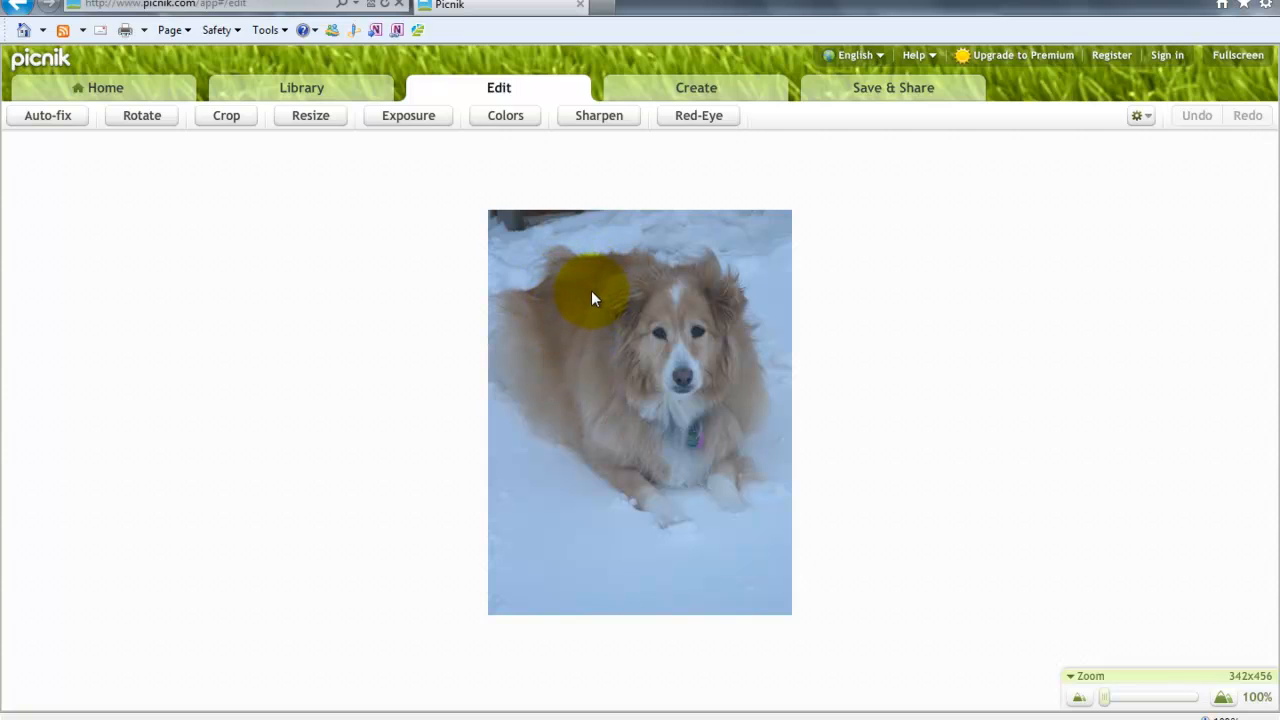
Step: Apply the Black and White effect to the dog photo
{"action": "left_click", "coordinate": [677, 90]}
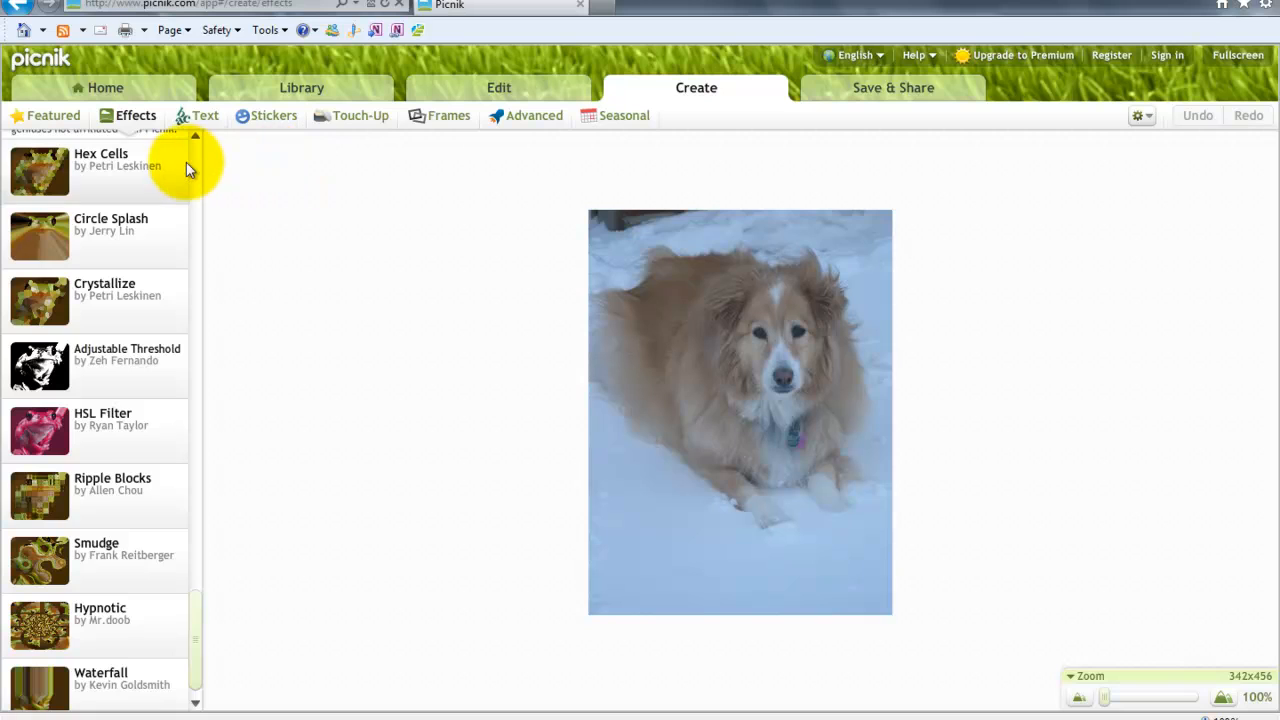
{"action": "scroll", "coordinate": [190, 155], "scroll_direction": "up", "scroll_amount": 10}
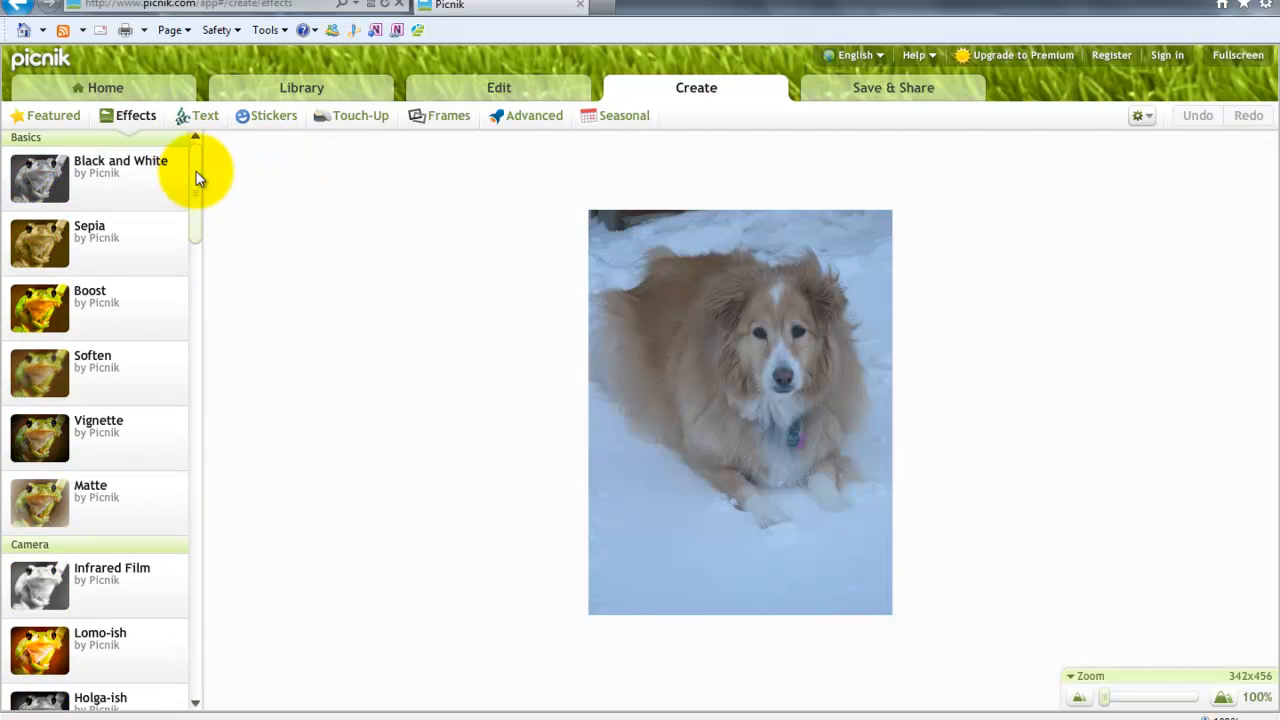
{"action": "left_click", "coordinate": [90, 180]}
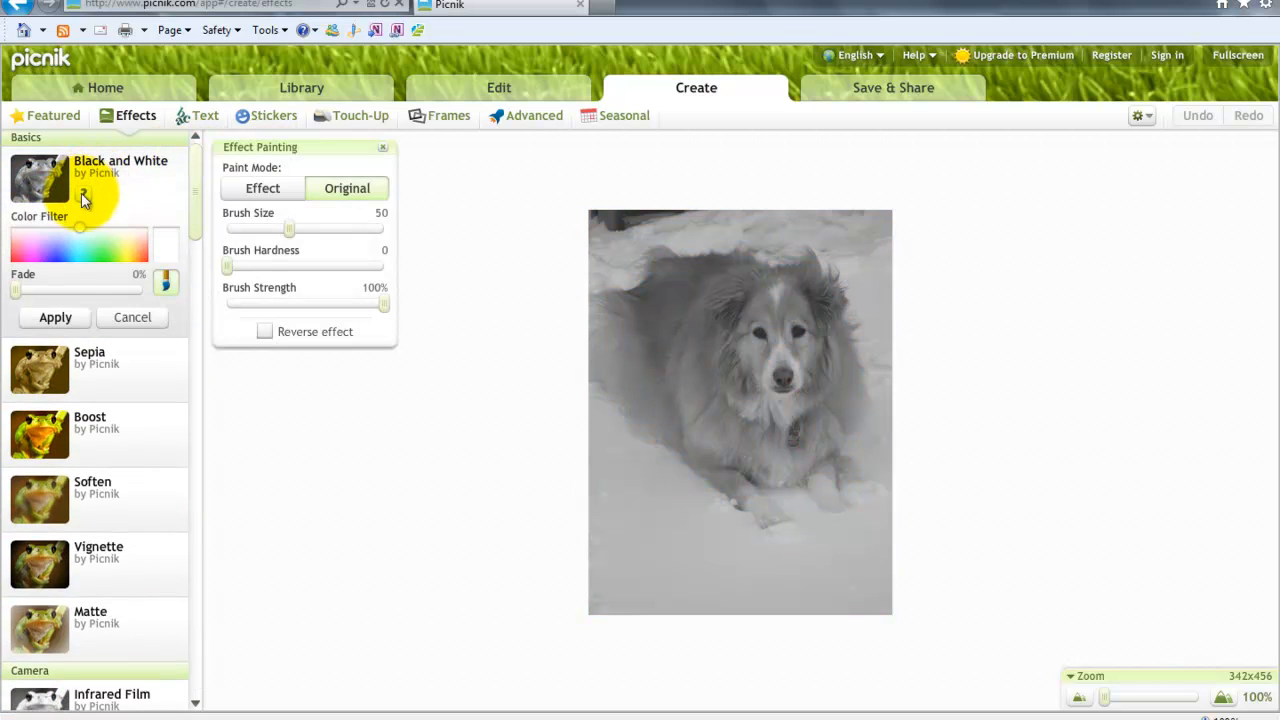
{"action": "left_click", "coordinate": [55, 317]}
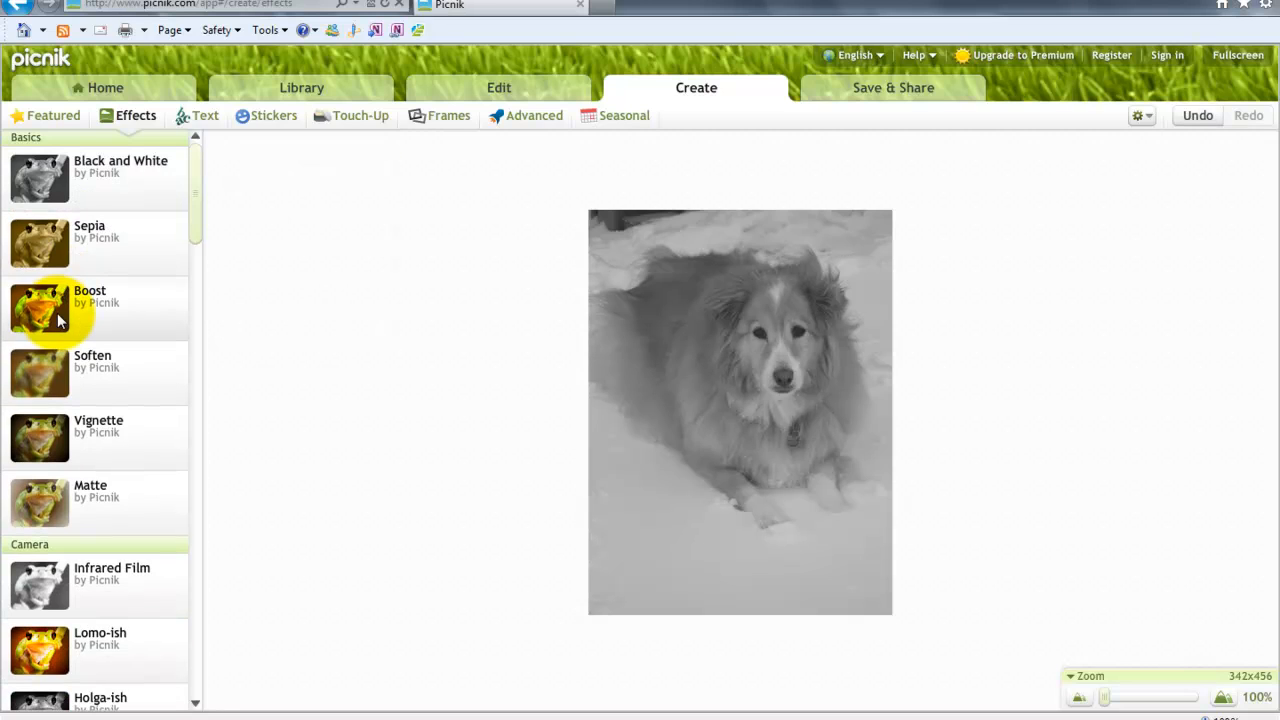
Step: Set the dog photo's exposure to -18 and its contrast to 19
{"action": "left_click", "coordinate": [490, 85]}
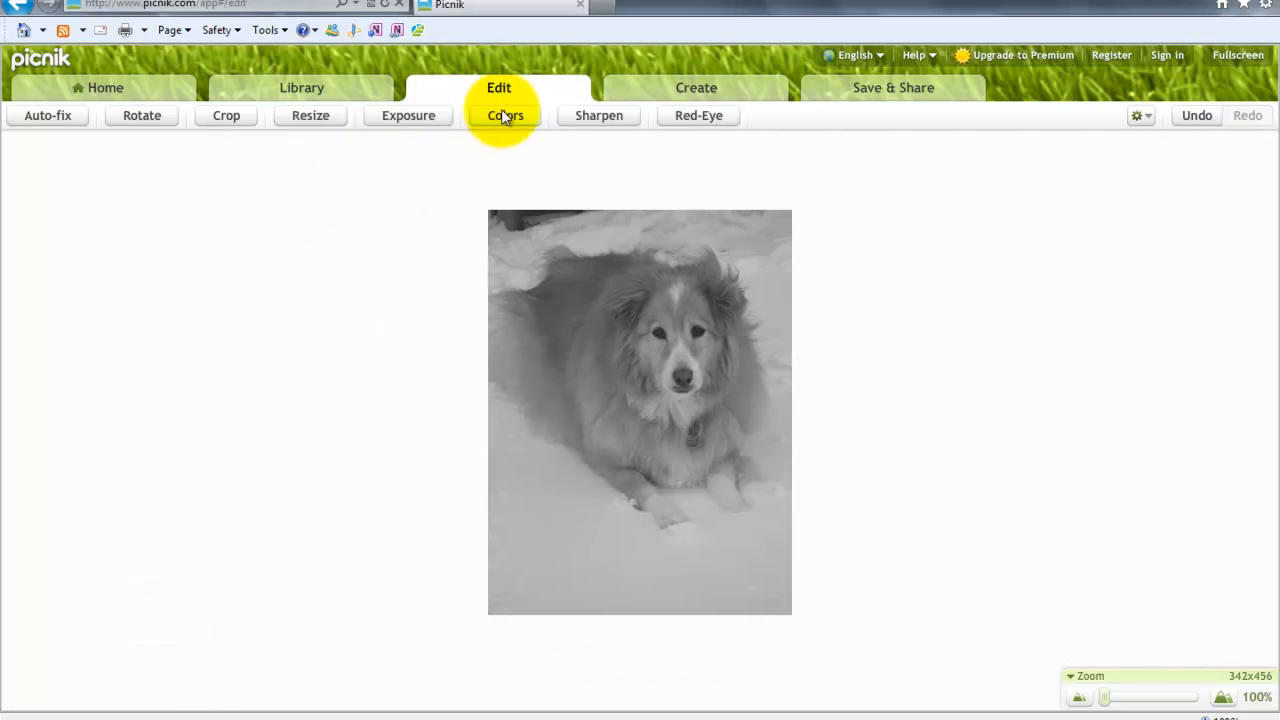
{"action": "left_click", "coordinate": [410, 117]}
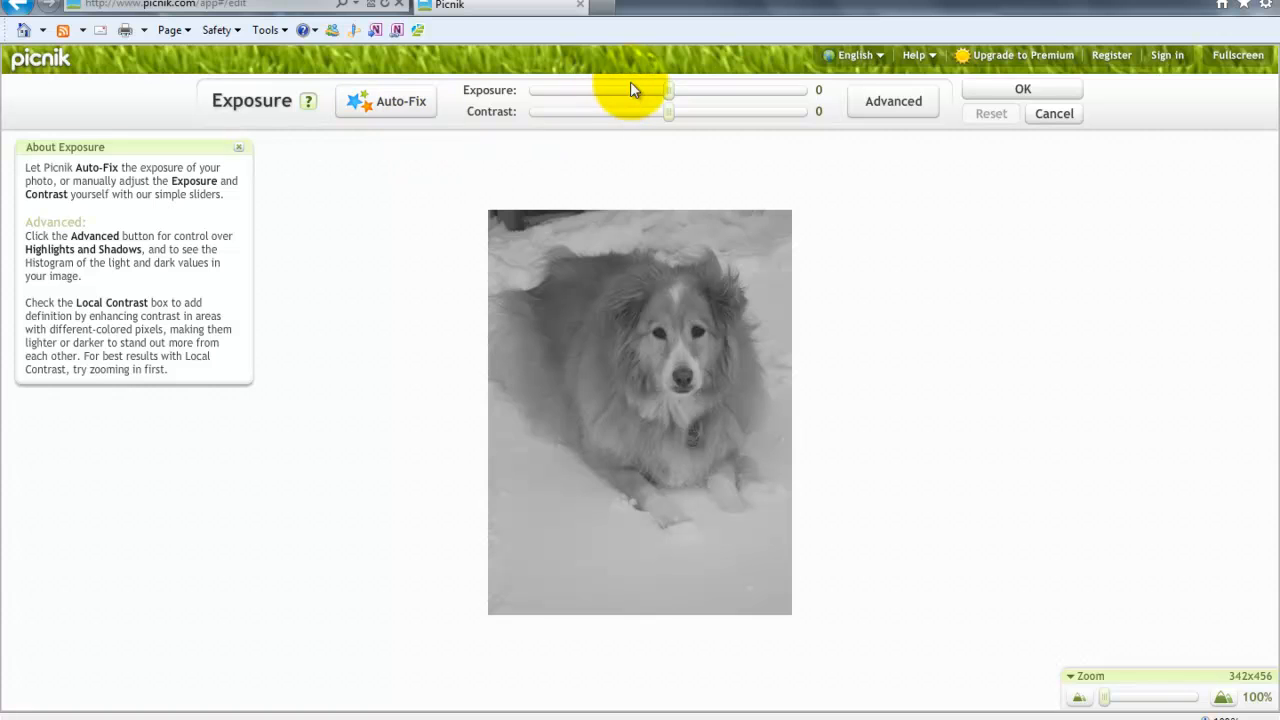
{"action": "mouse_move", "coordinate": [665, 88]}
{"action": "left_mouse_down"}
{"action": "mouse_move", "coordinate": [624, 89]}
{"action": "mouse_move", "coordinate": [723, 117]}
{"action": "mouse_move", "coordinate": [645, 93]}
{"action": "left_mouse_up"}
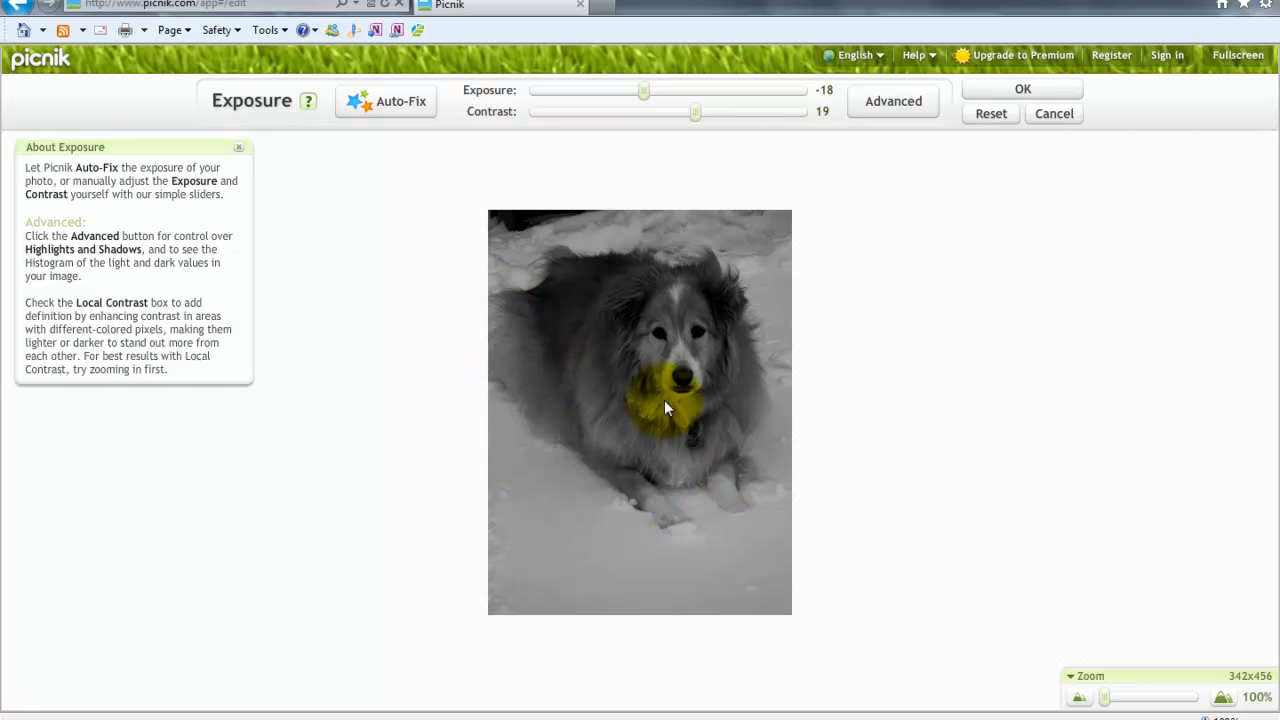
{"action": "left_click", "coordinate": [1009, 89]}
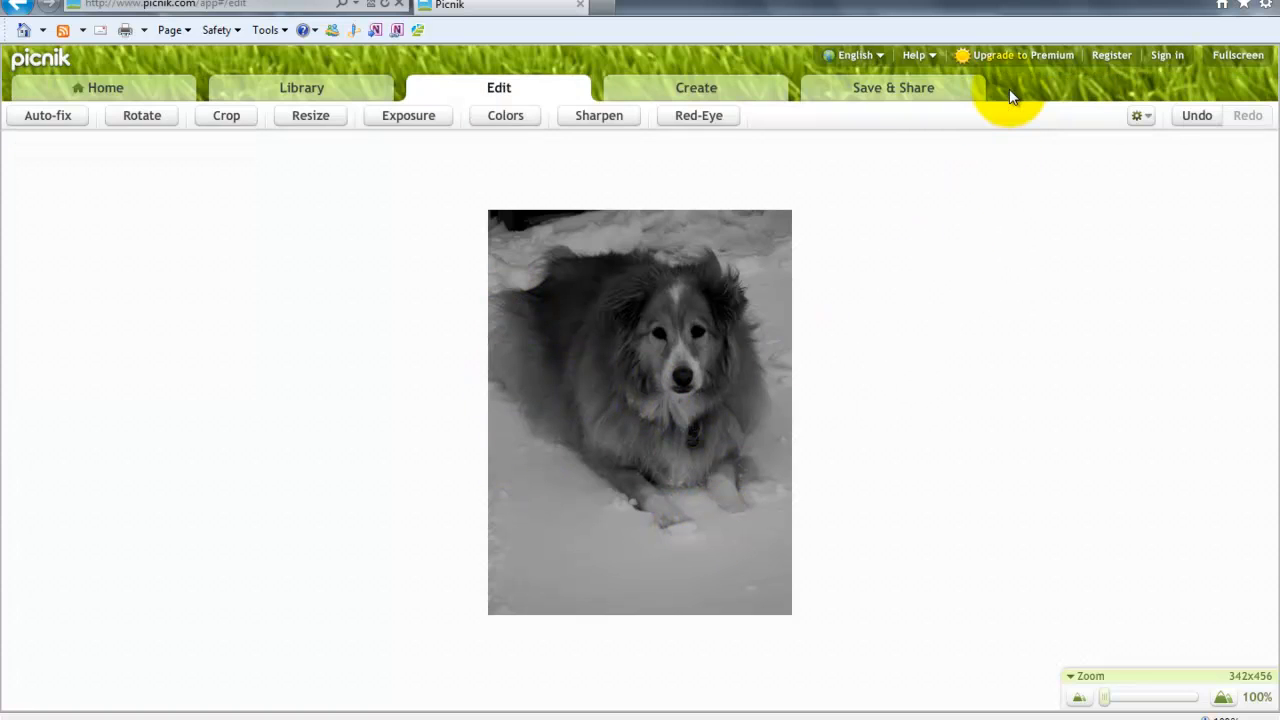
Step: Apply the Adjustable Threshold effect to the dog photo with a black threshold of 0.19 and a white threshold of 0.27
{"action": "left_click", "coordinate": [663, 92]}
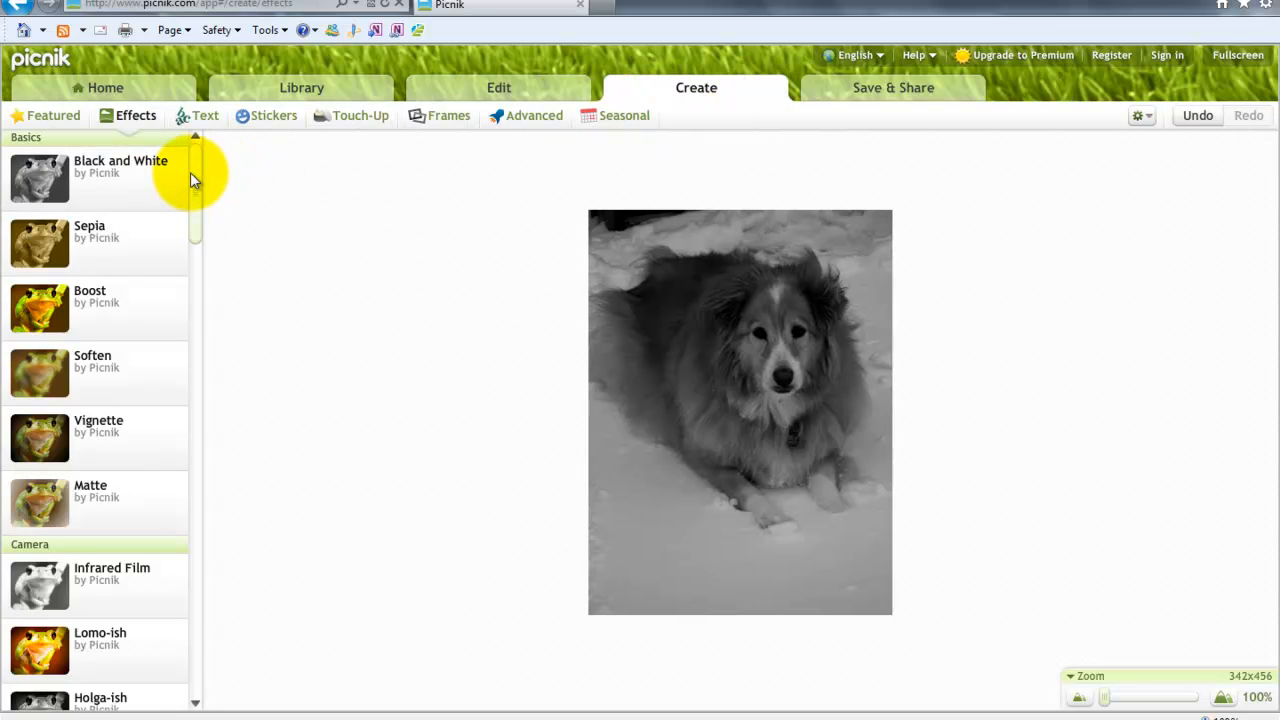
{"action": "left_click_drag", "start_coordinate": [193, 176], "coordinate": [193, 651]}
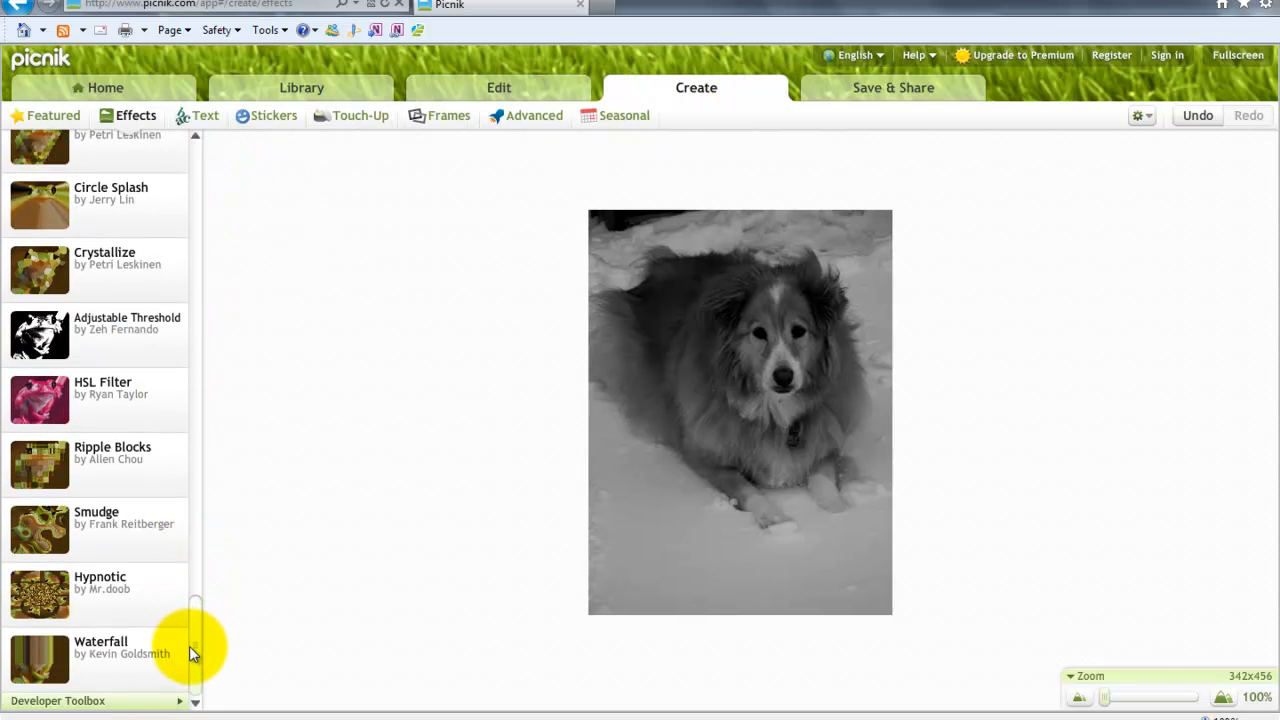
{"action": "left_click", "coordinate": [48, 332]}
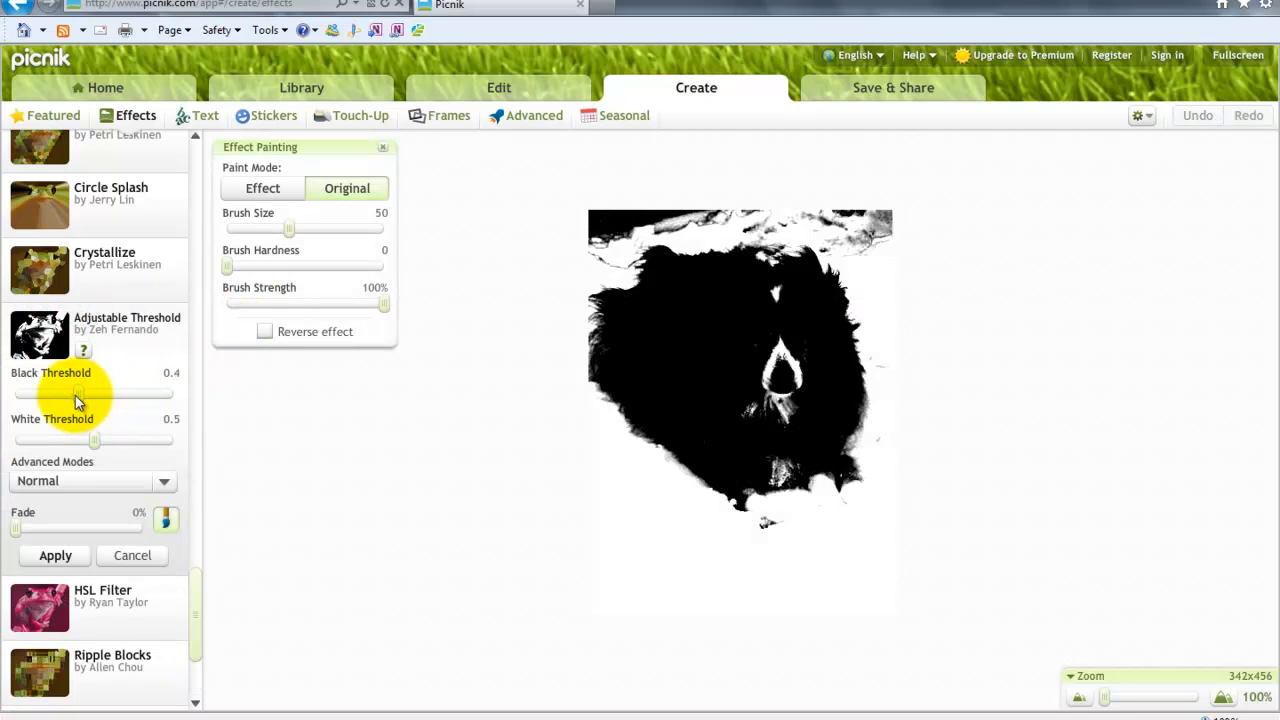
{"action": "left_click_drag", "start_coordinate": [78, 400], "coordinate": [33, 391]}
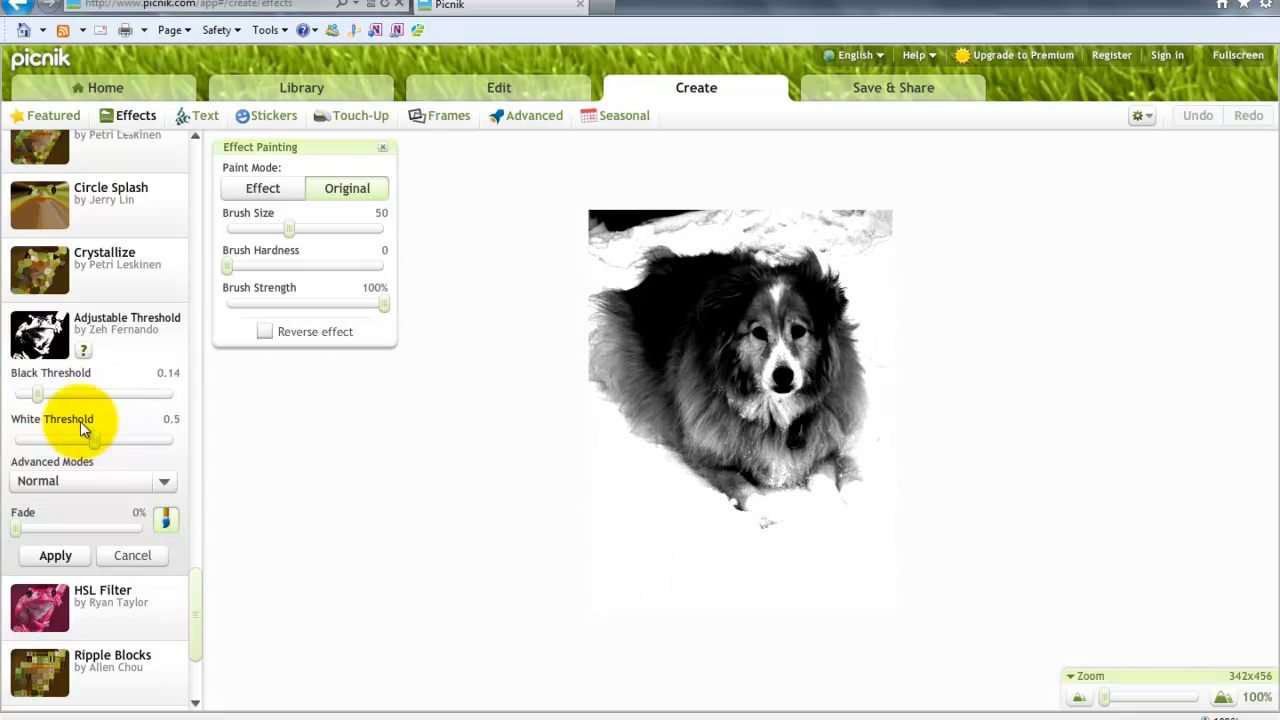
{"action": "left_click_drag", "start_coordinate": [93, 438], "coordinate": [64, 435]}
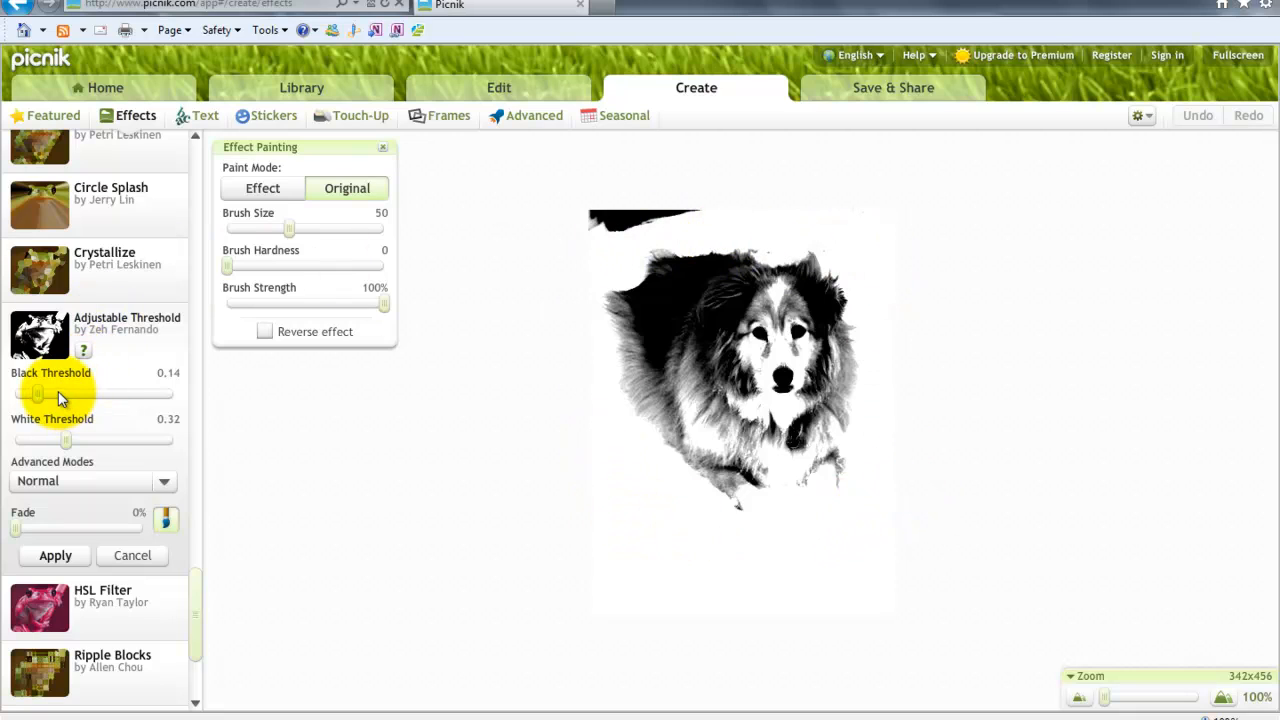
{"action": "mouse_move", "coordinate": [36, 395]}
{"action": "left_mouse_down"}
{"action": "mouse_move", "coordinate": [61, 395]}
{"action": "mouse_move", "coordinate": [45, 393]}
{"action": "left_mouse_up"}
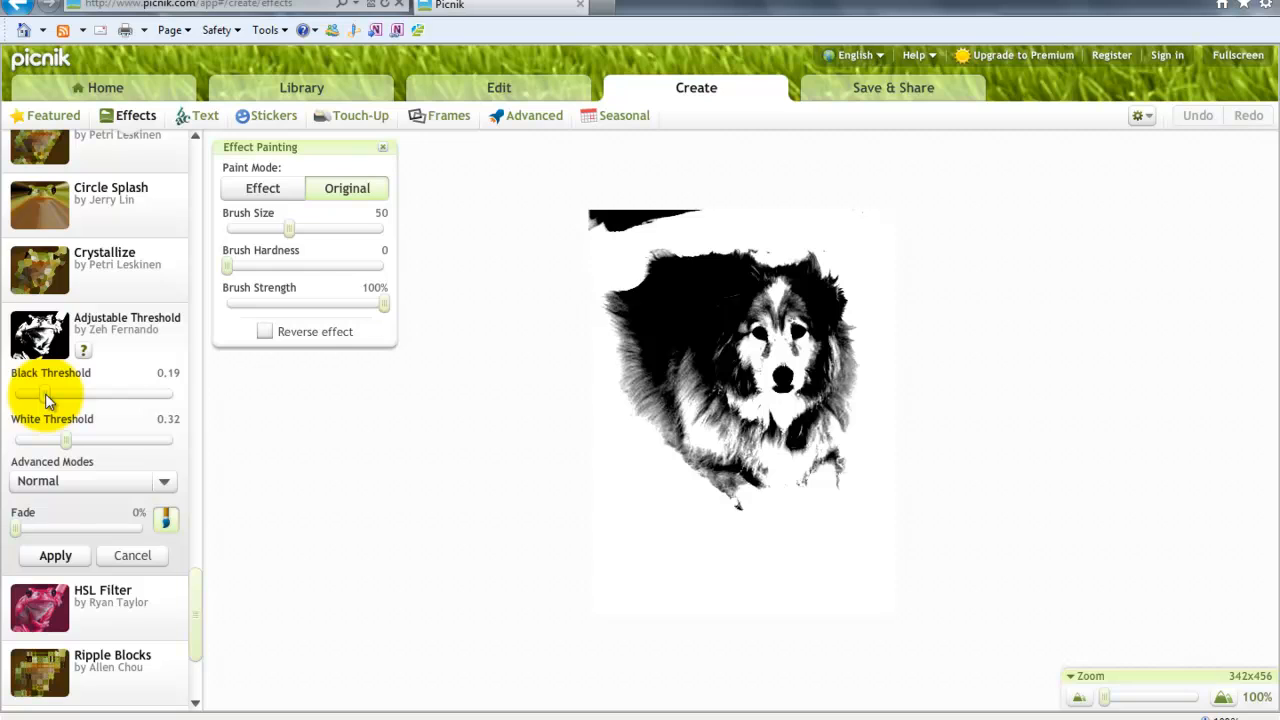
{"action": "left_click_drag", "start_coordinate": [63, 440], "coordinate": [55, 437]}
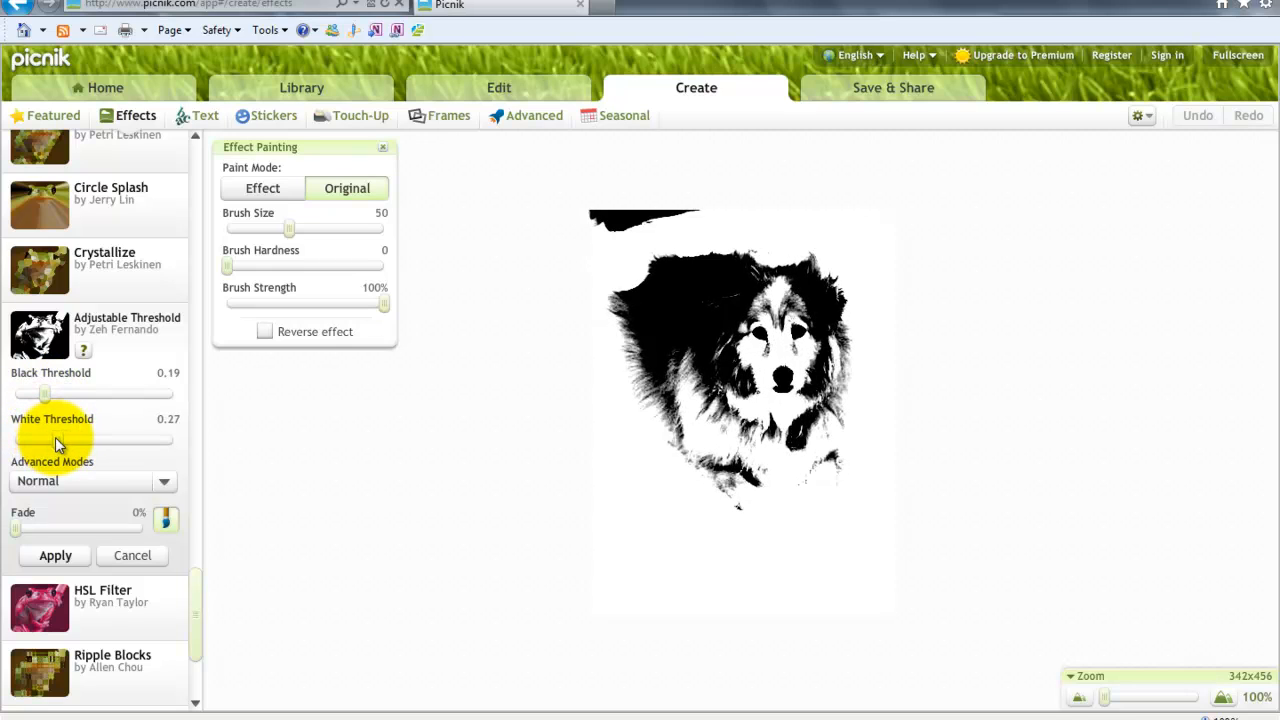
{"action": "left_click", "coordinate": [55, 556]}
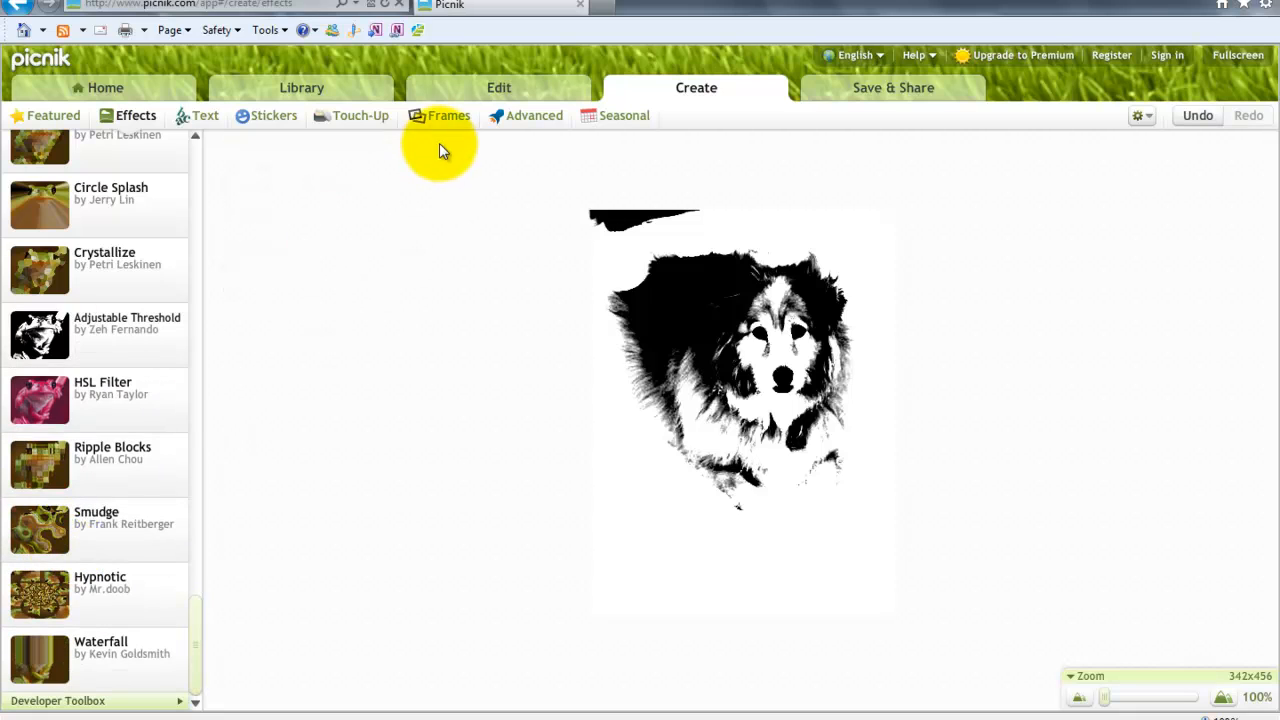
Step: Crop the dog photo to about 180 x 237 pixels around the dog's head and chest, without constraints
{"action": "left_click", "coordinate": [470, 97]}
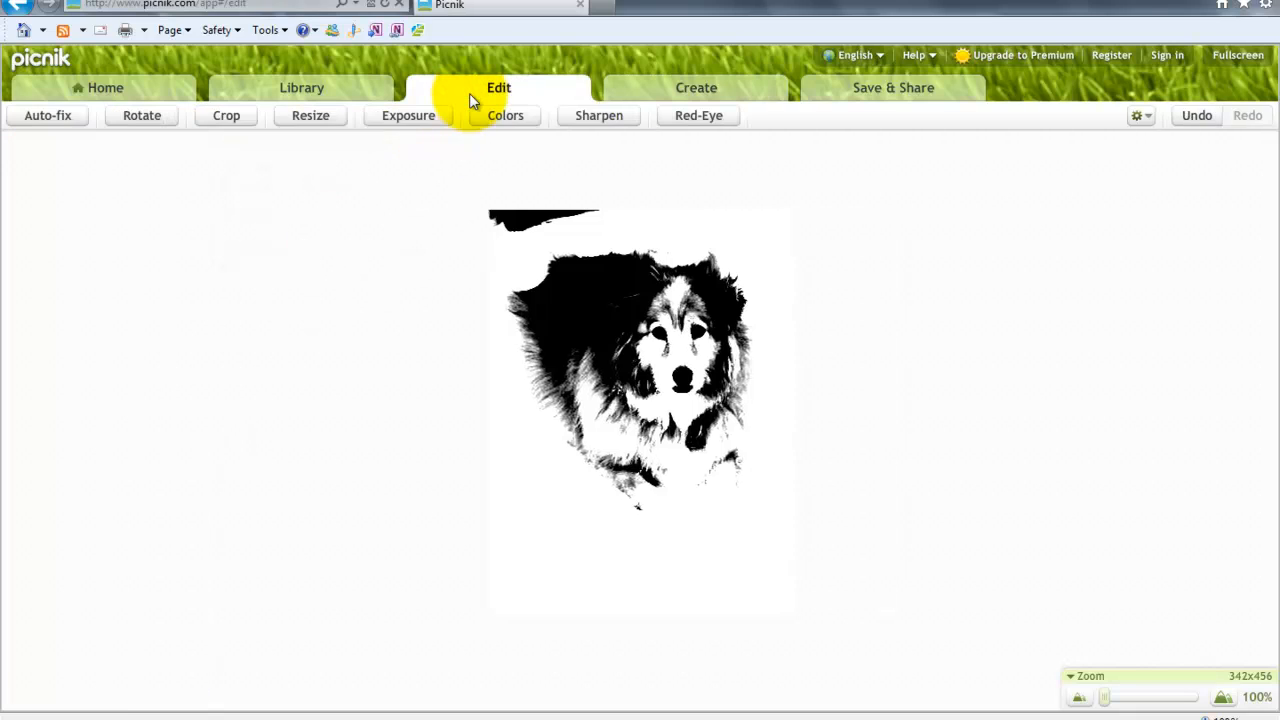
{"action": "left_click", "coordinate": [230, 116]}
{"action": "left_click_drag", "start_coordinate": [703, 429], "coordinate": [735, 393]}
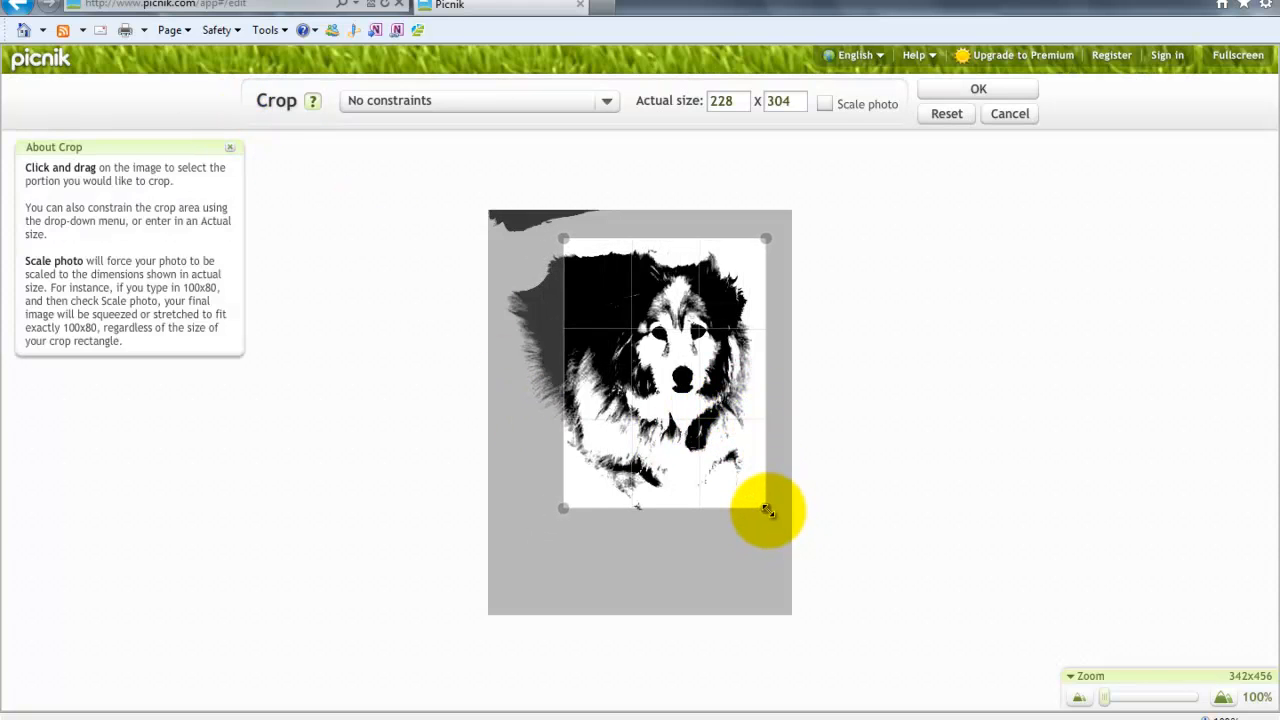
{"action": "left_click_drag", "start_coordinate": [766, 509], "coordinate": [761, 467]}
{"action": "left_click_drag", "start_coordinate": [690, 336], "coordinate": [705, 344]}
{"action": "left_click_drag", "start_coordinate": [579, 246], "coordinate": [614, 265]}
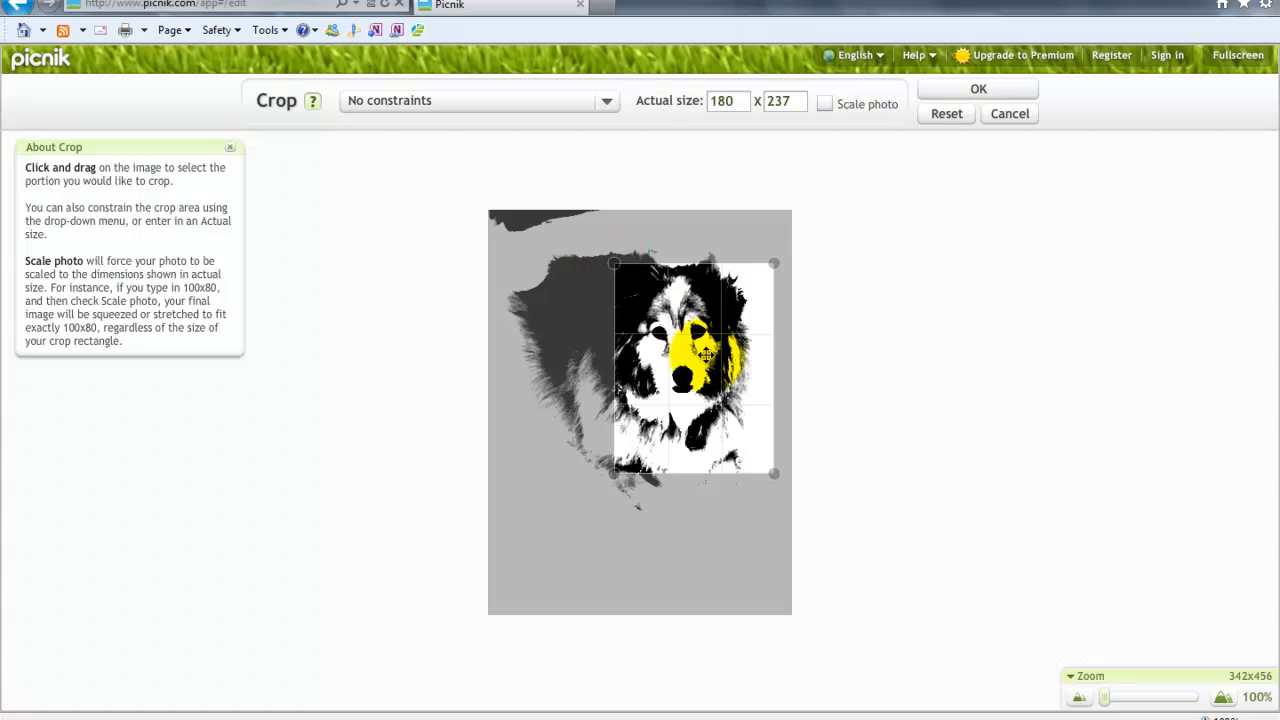
{"action": "left_click_drag", "start_coordinate": [704, 357], "coordinate": [694, 336]}
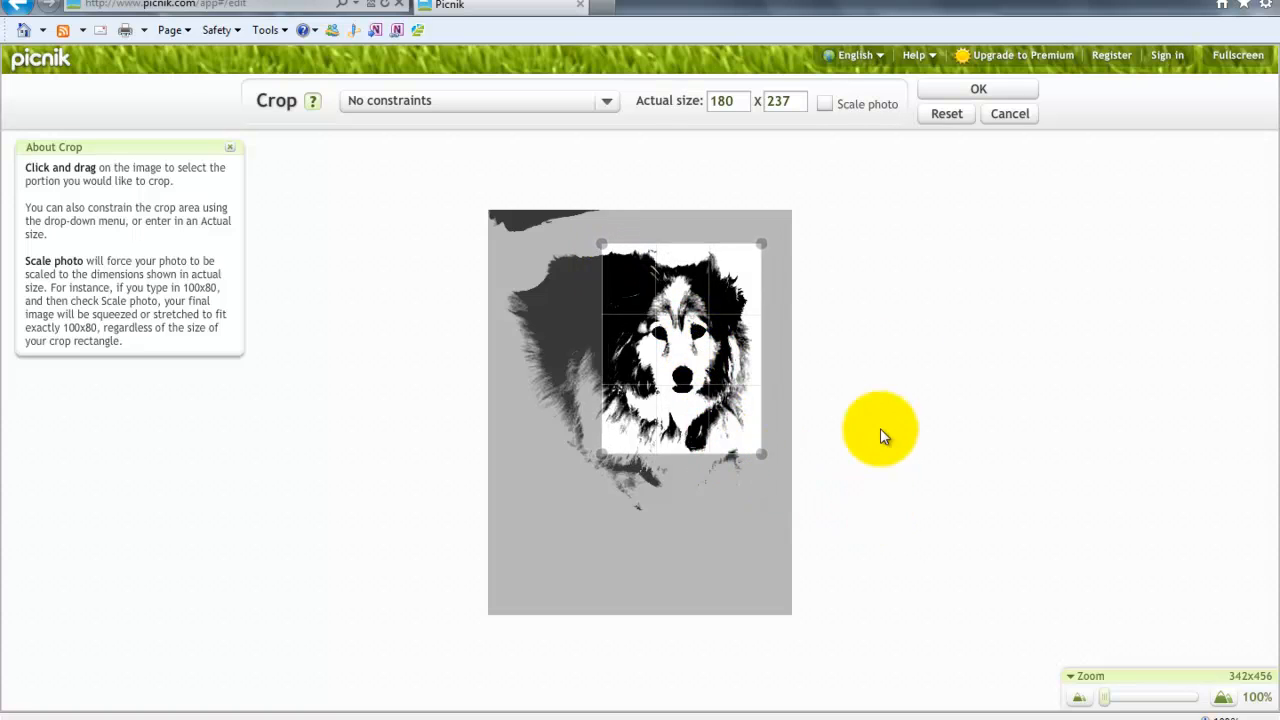
{"action": "left_click", "coordinate": [1000, 92]}
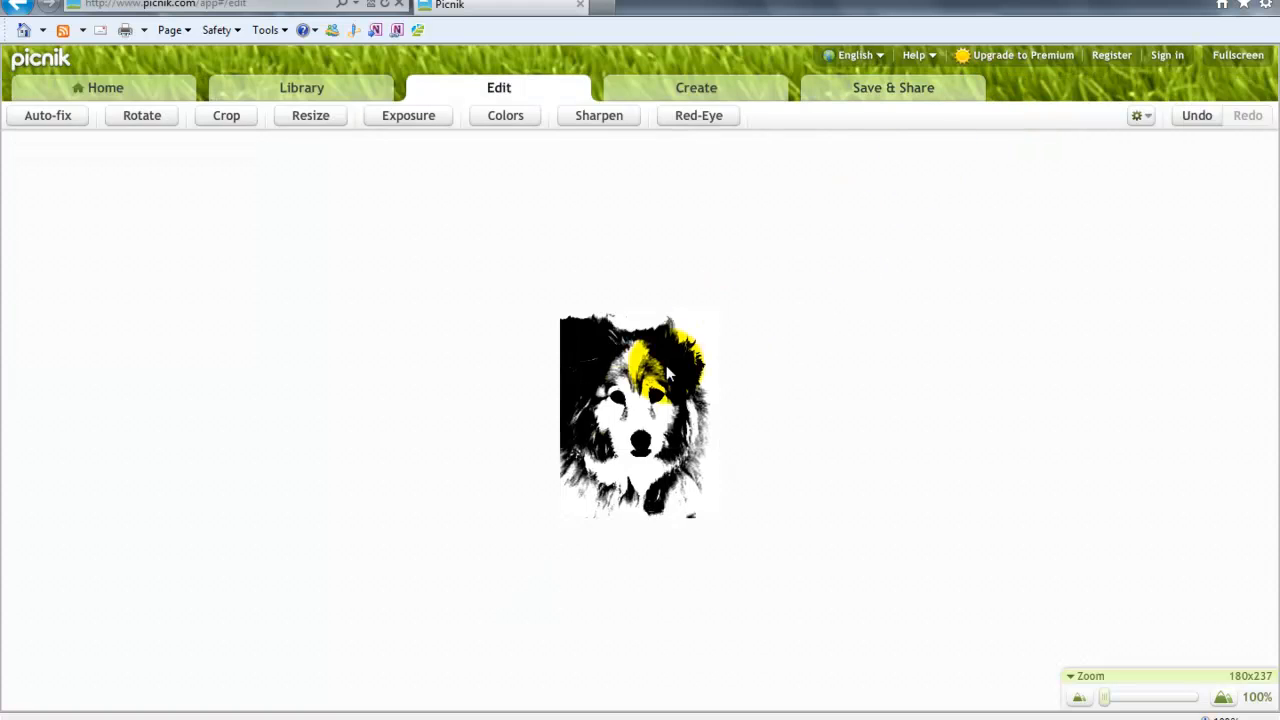
Step: Resize the cropped dog photo to a width of 300 pixels, keeping its proportions
{"action": "left_click", "coordinate": [296, 120]}
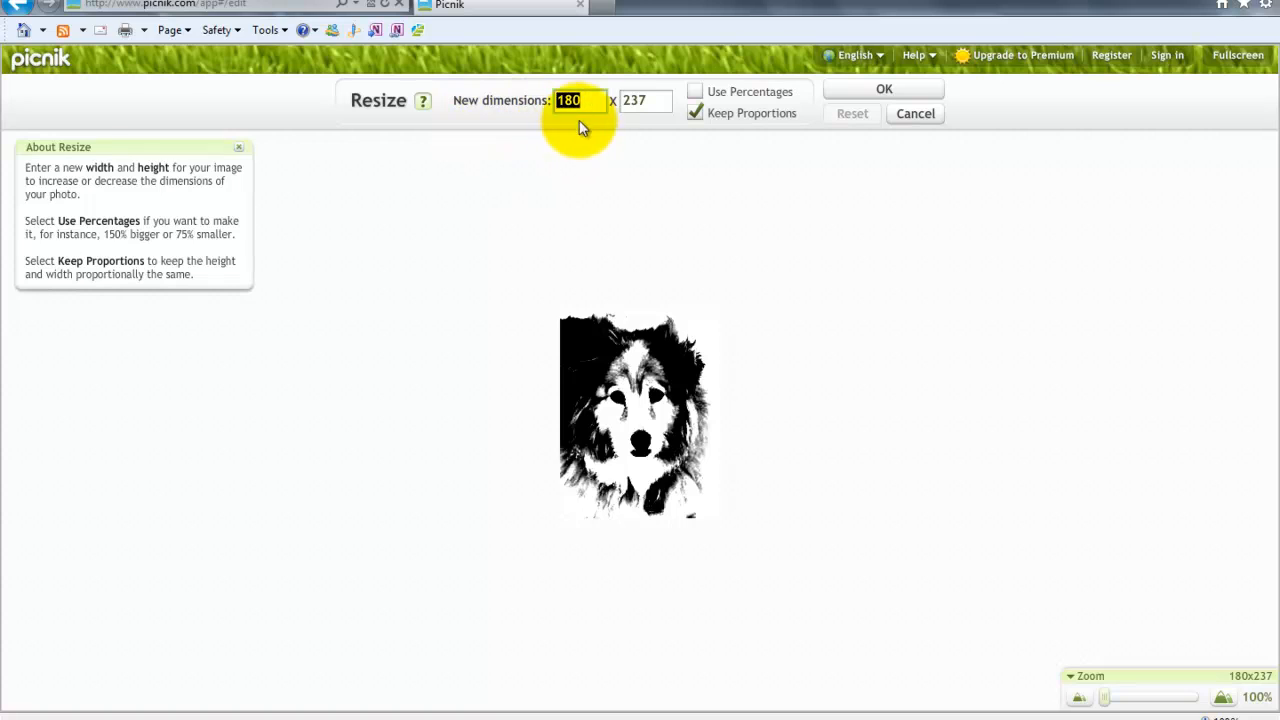
{"action": "type", "text": "300"}
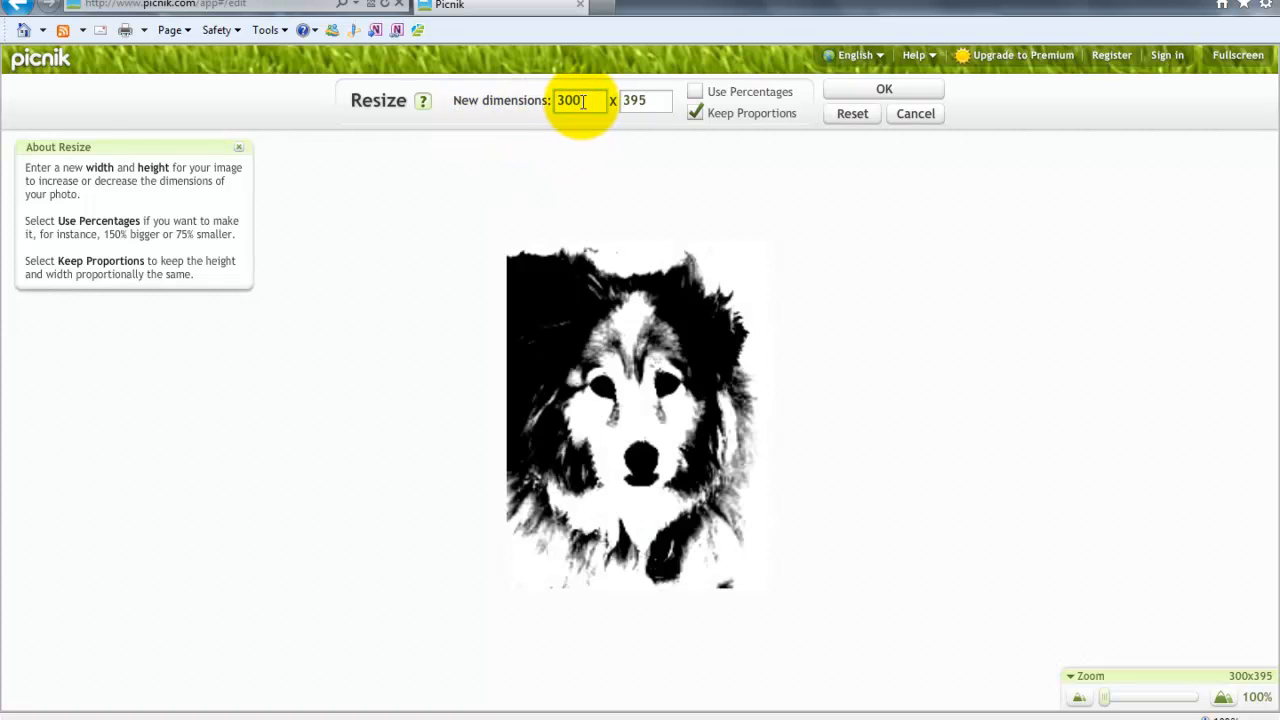
{"action": "key", "text": "Tab"}
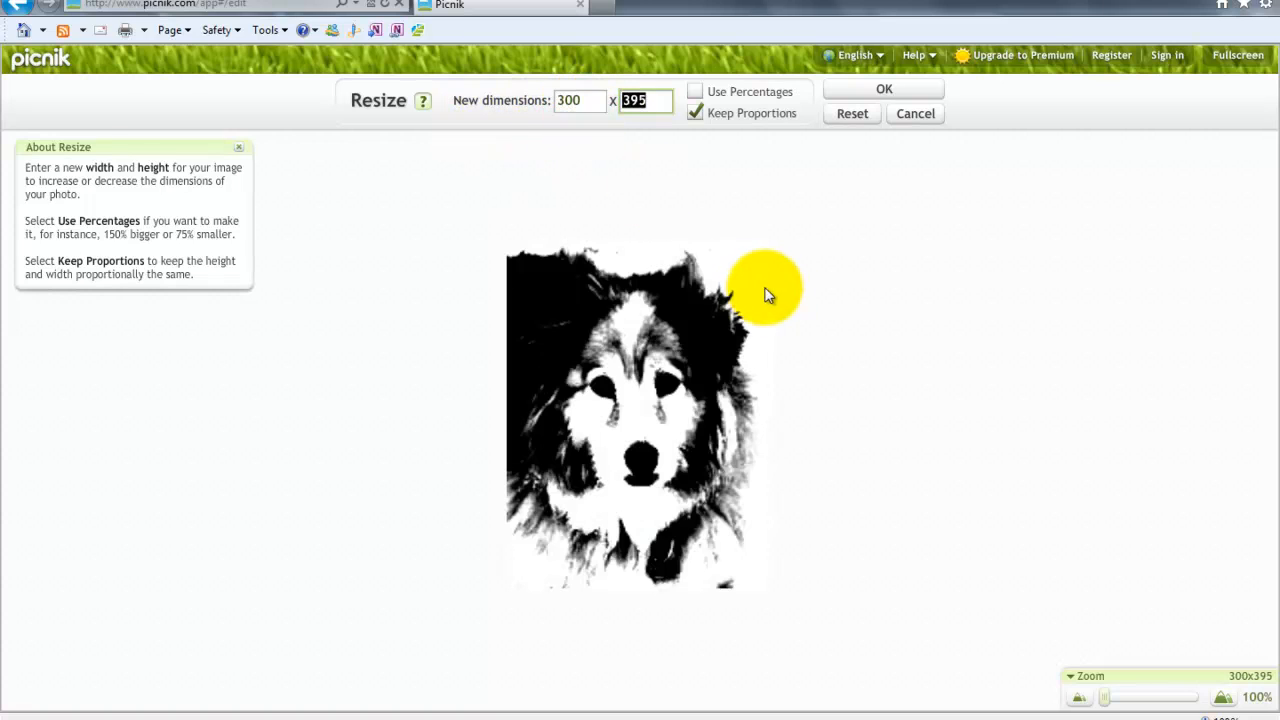
{"action": "left_click", "coordinate": [873, 91]}
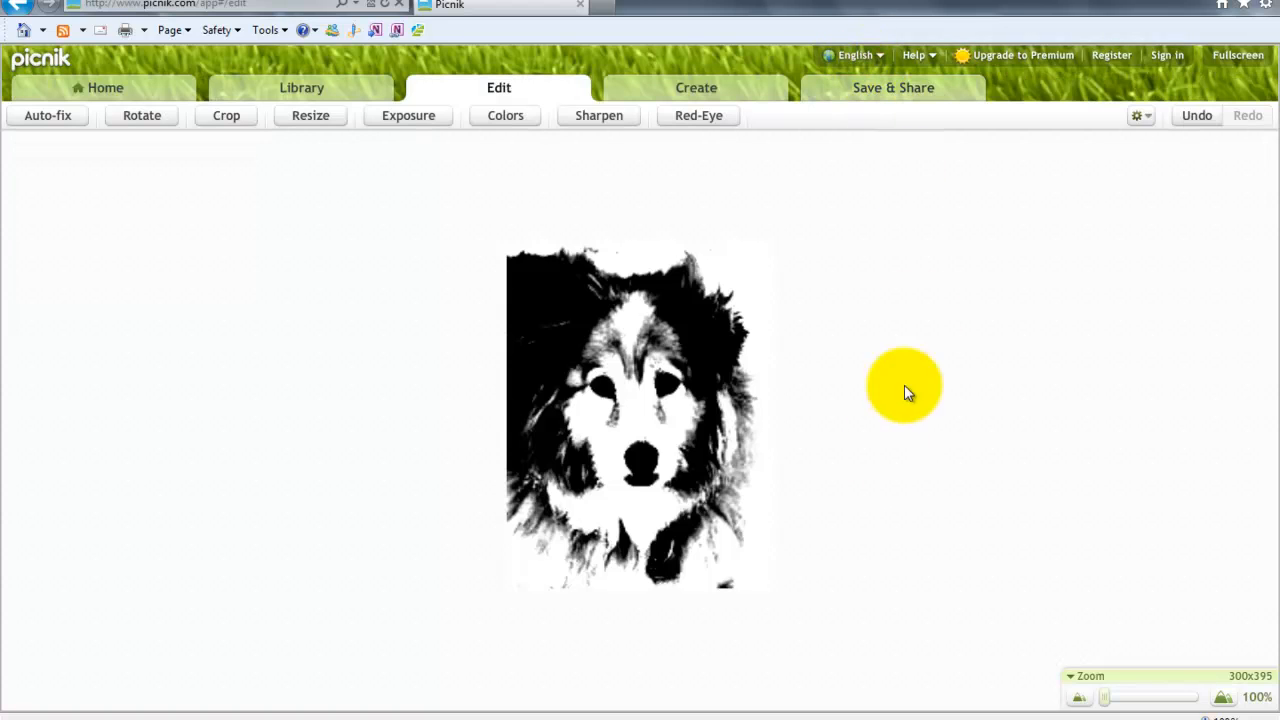
{"action": "left_click", "coordinate": [855, 91]}
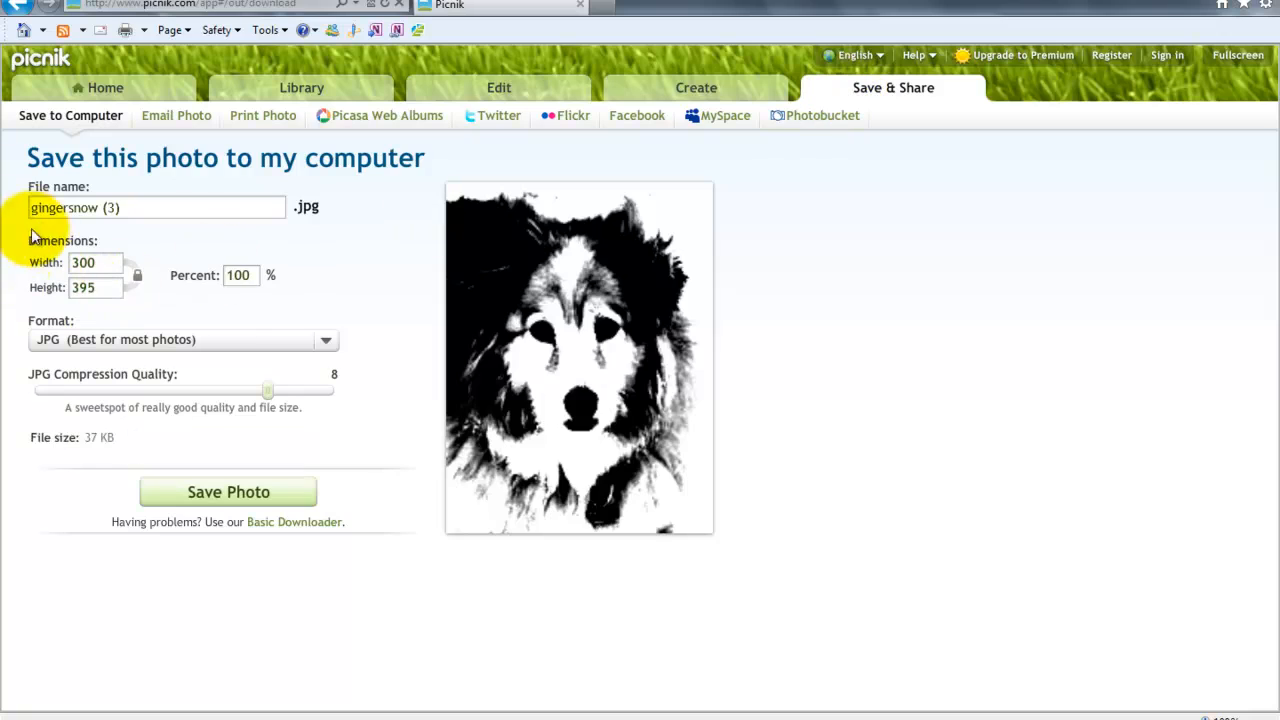
{"action": "left_click", "coordinate": [102, 207]}
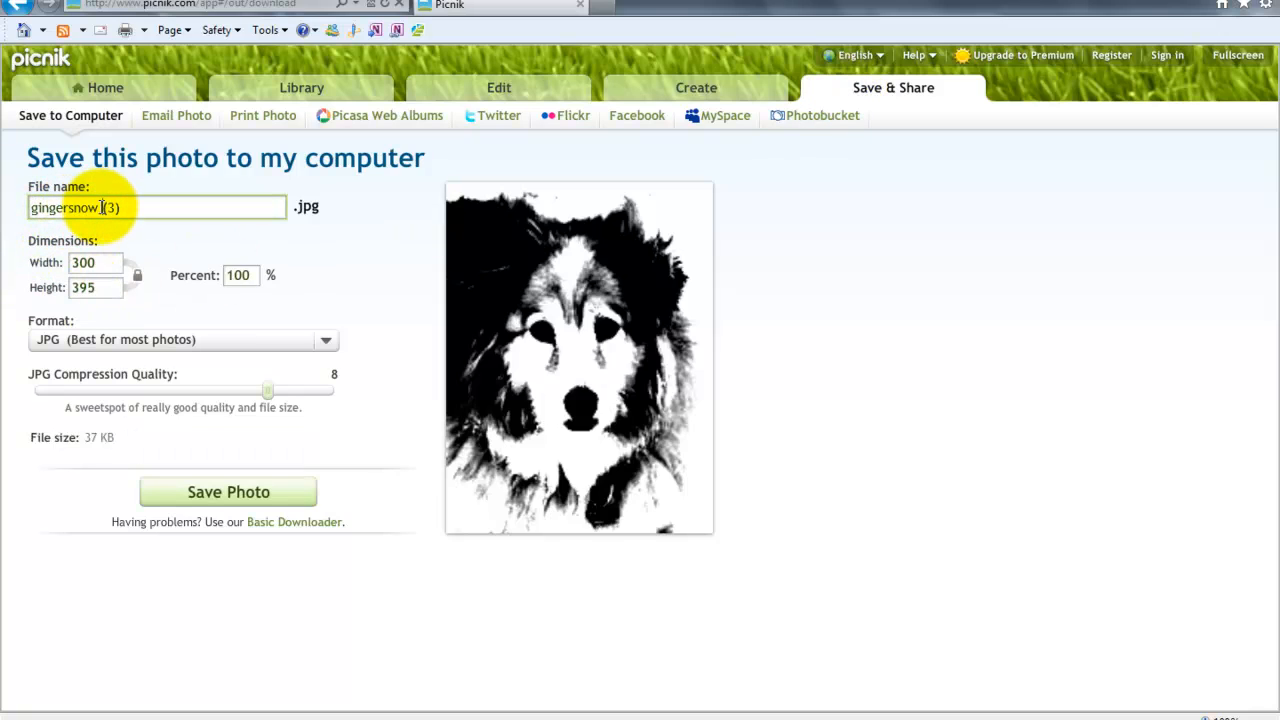
{"action": "type", "text": "neg"}
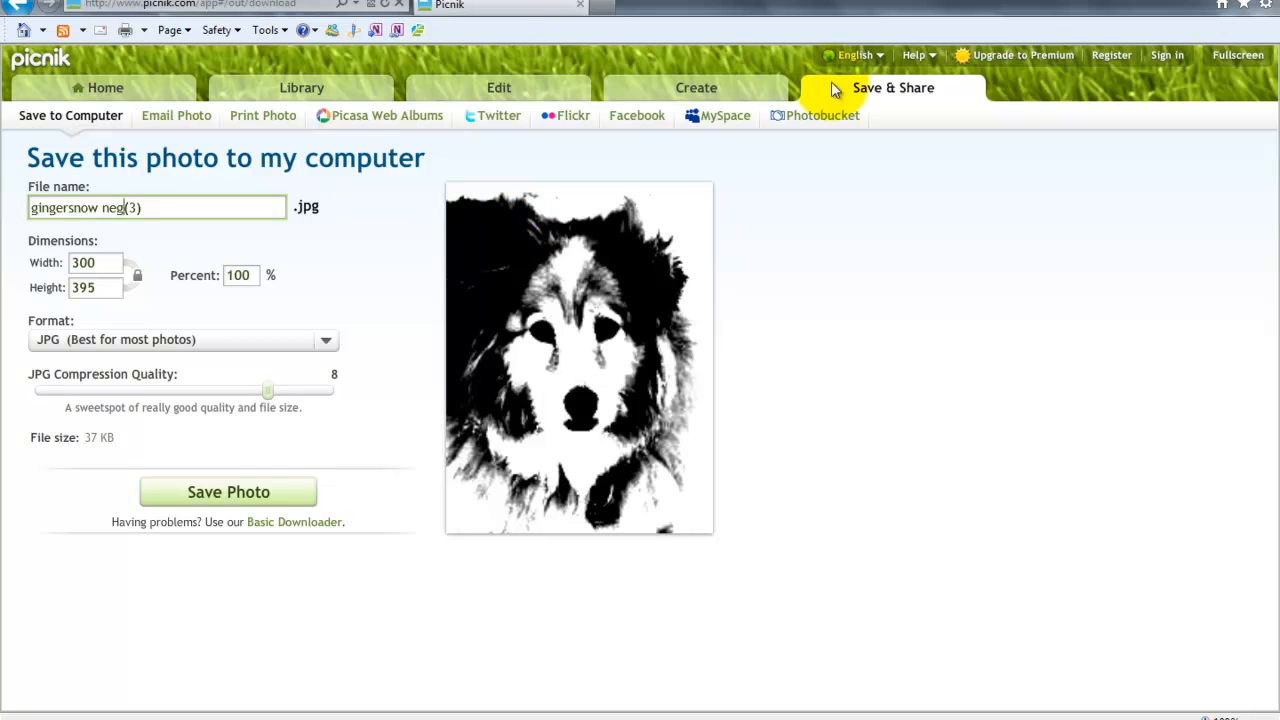
{"action": "left_click", "coordinate": [136, 90]}
{"action": "left_click", "coordinate": [287, 296]}
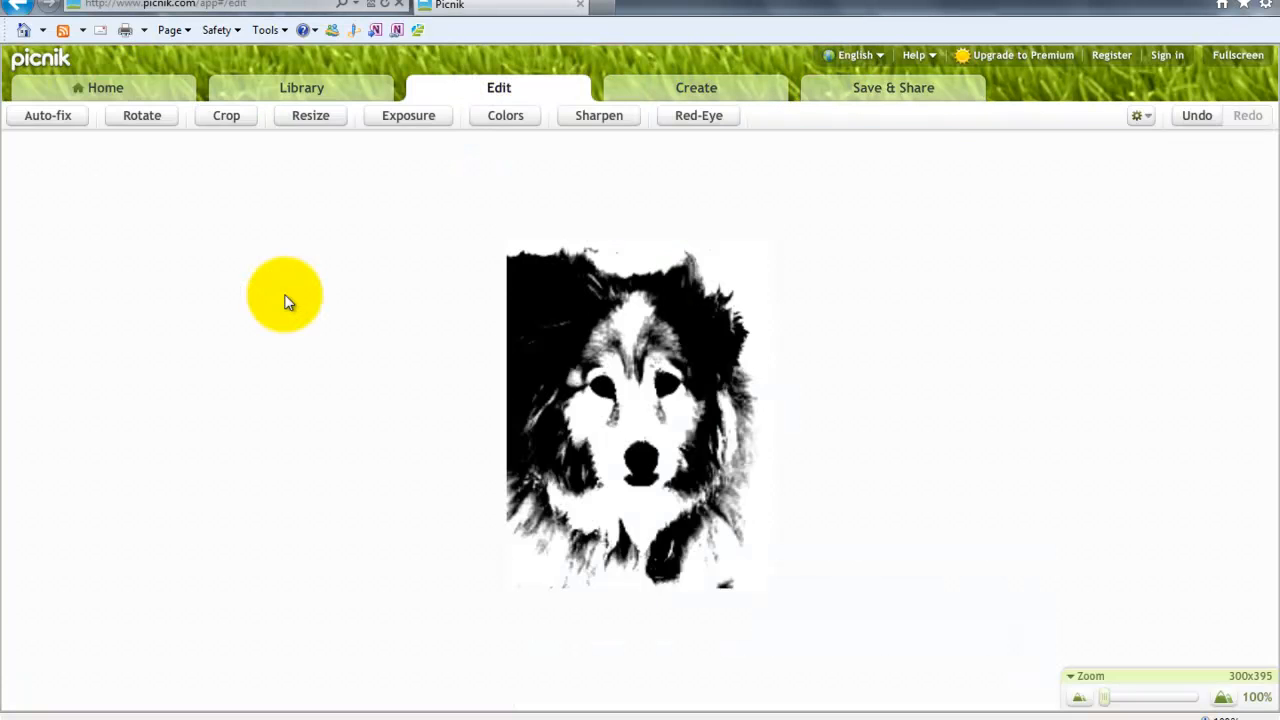
Step: Apply the Invert effect to the dog photo and go to the options for saving it to the computer
{"action": "left_click", "coordinate": [672, 95]}
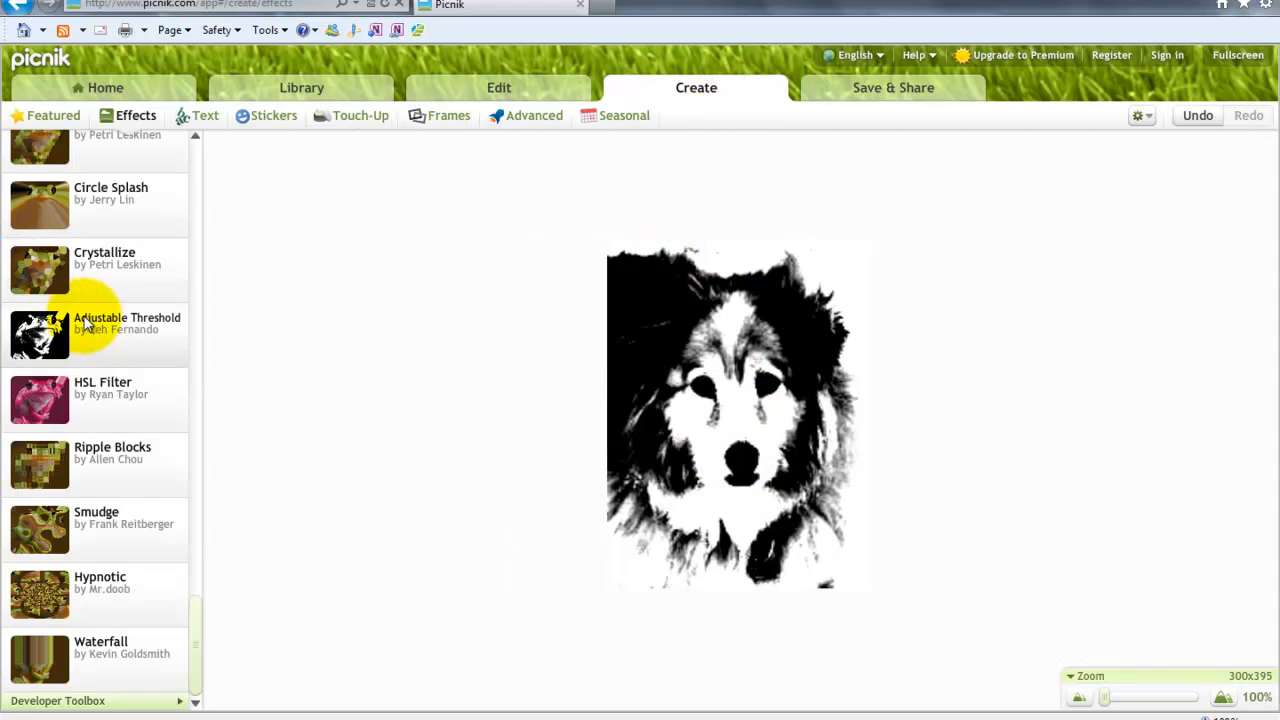
{"action": "left_click_drag", "start_coordinate": [194, 664], "coordinate": [178, 383]}
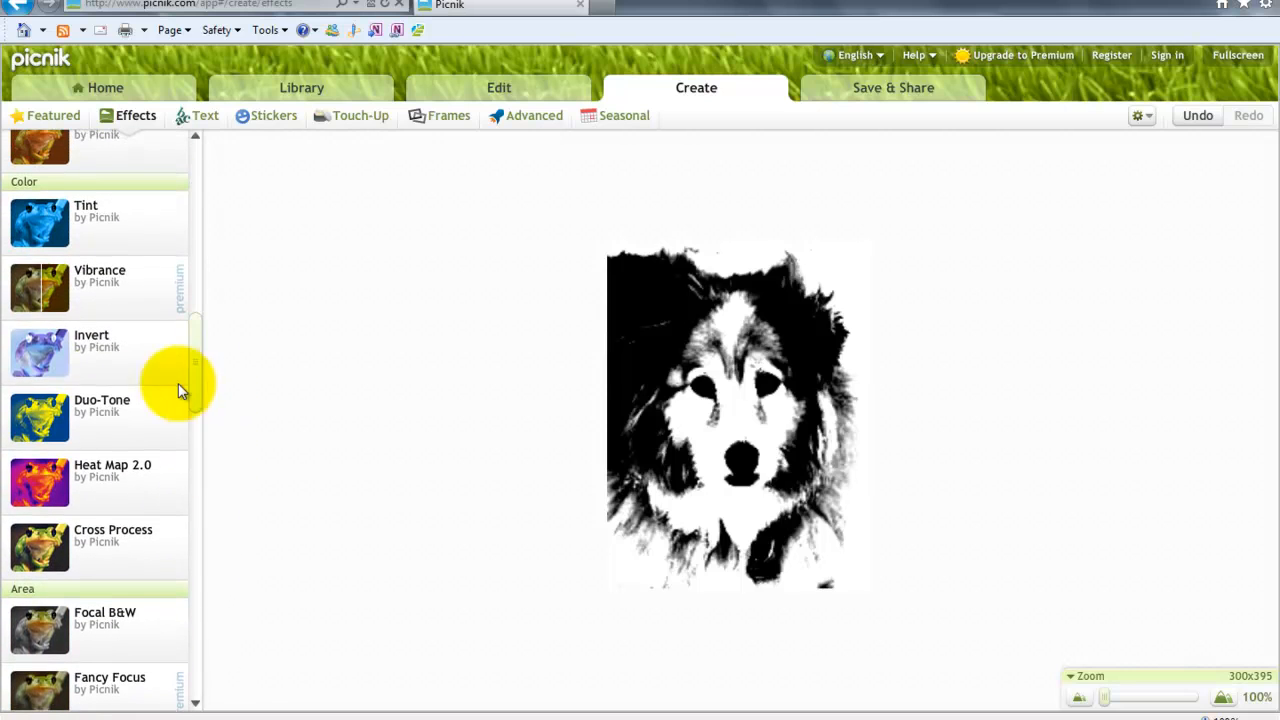
{"action": "left_click", "coordinate": [35, 357]}
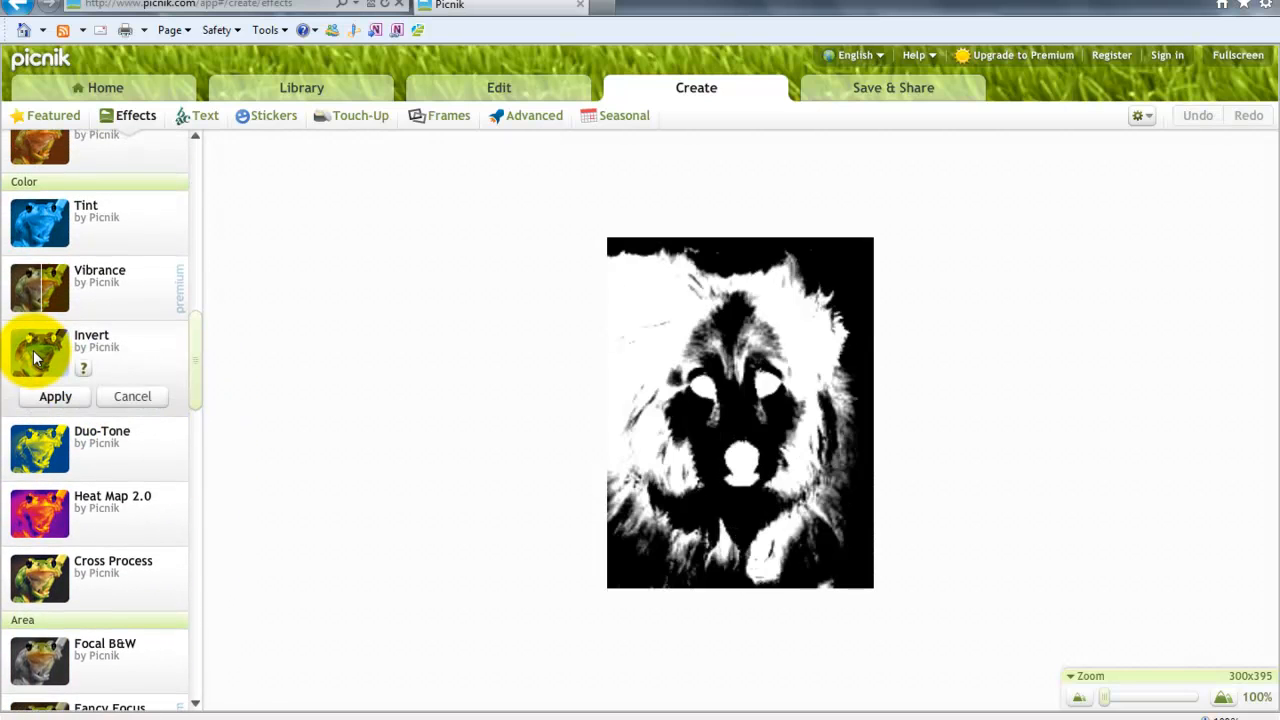
{"action": "left_click", "coordinate": [843, 93]}
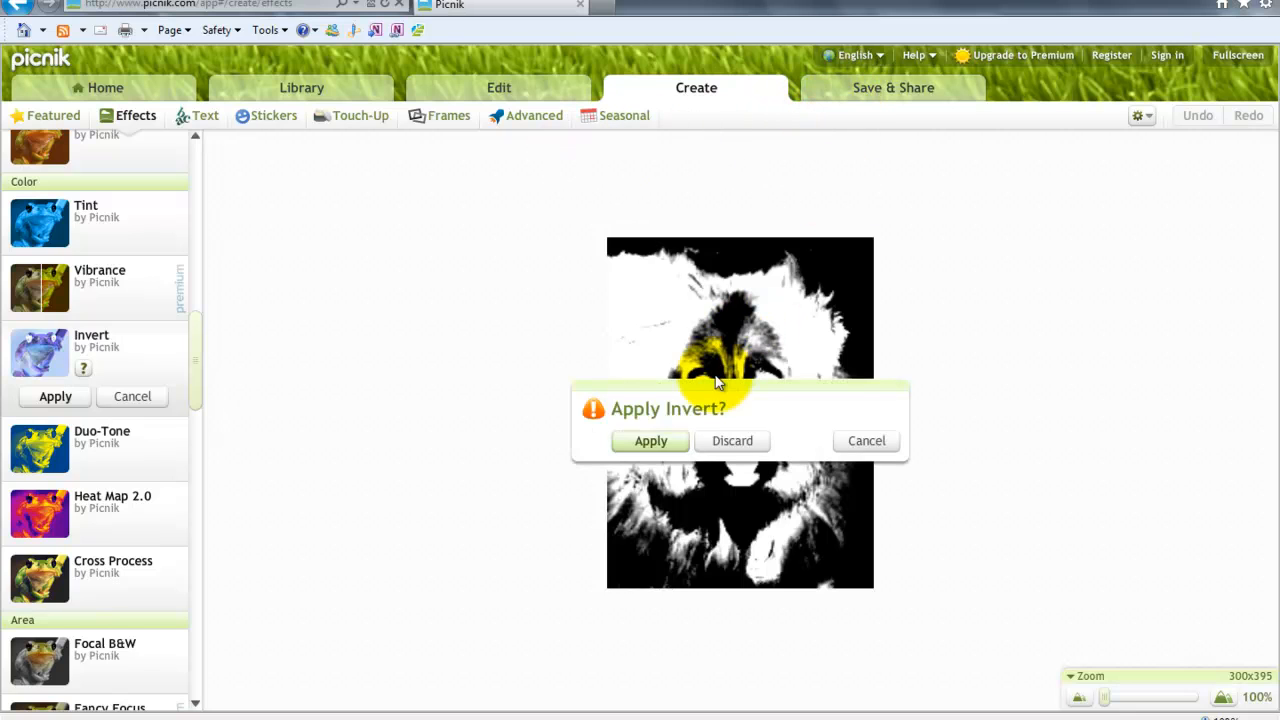
{"action": "left_click", "coordinate": [651, 441]}
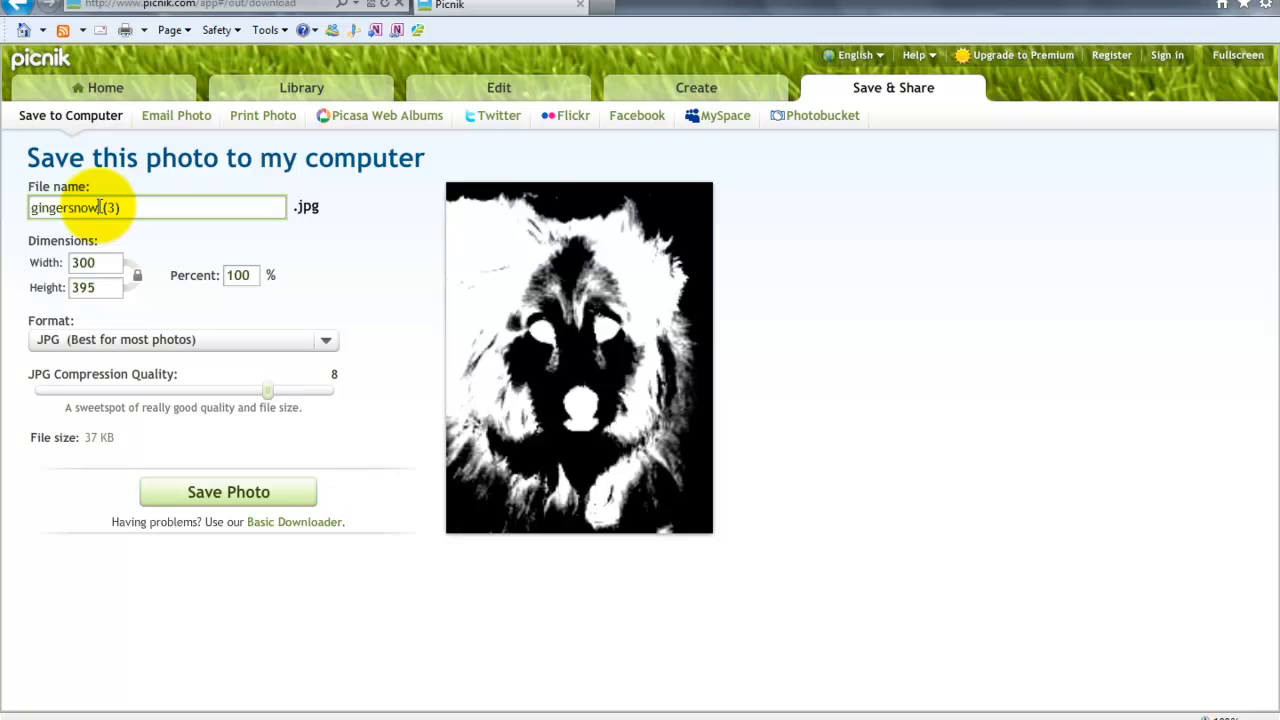
Step: Save the inverted dog photo as gingersnowneg (3).jpg in the Desktop's Stampmaker Day folder and return to editing it
{"action": "type", "text": "neg"}
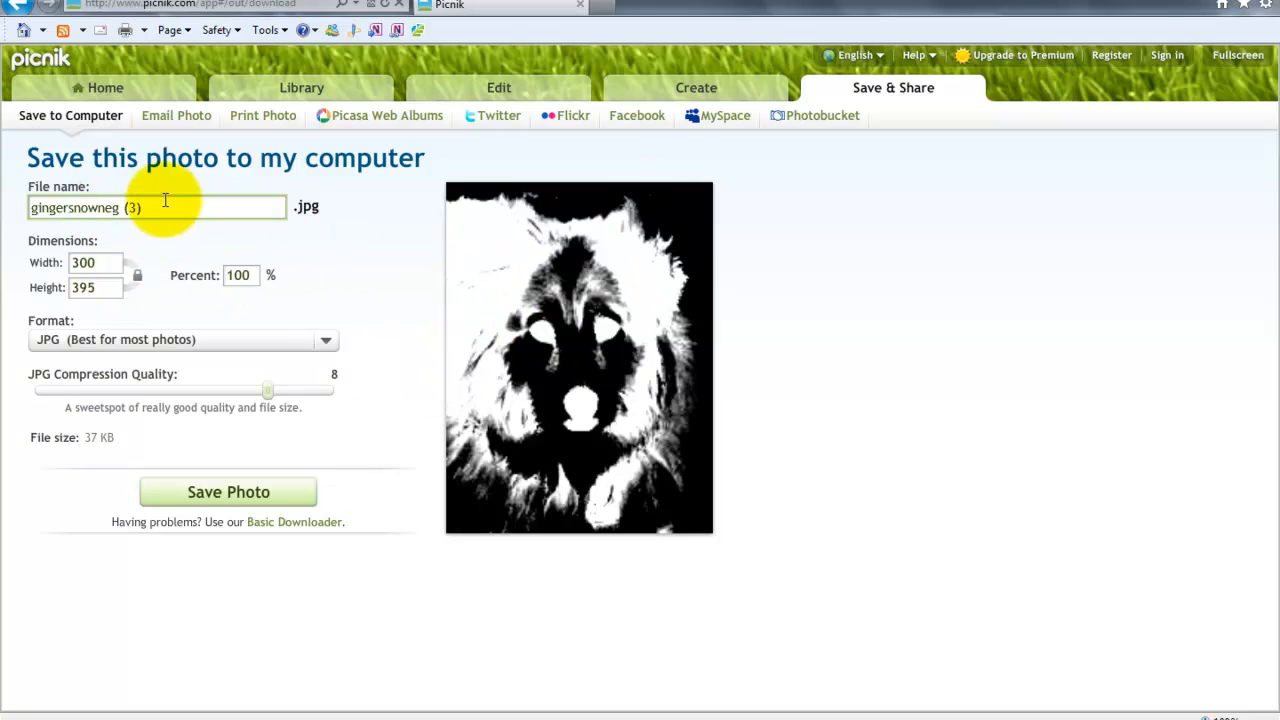
{"action": "left_click", "coordinate": [237, 497]}
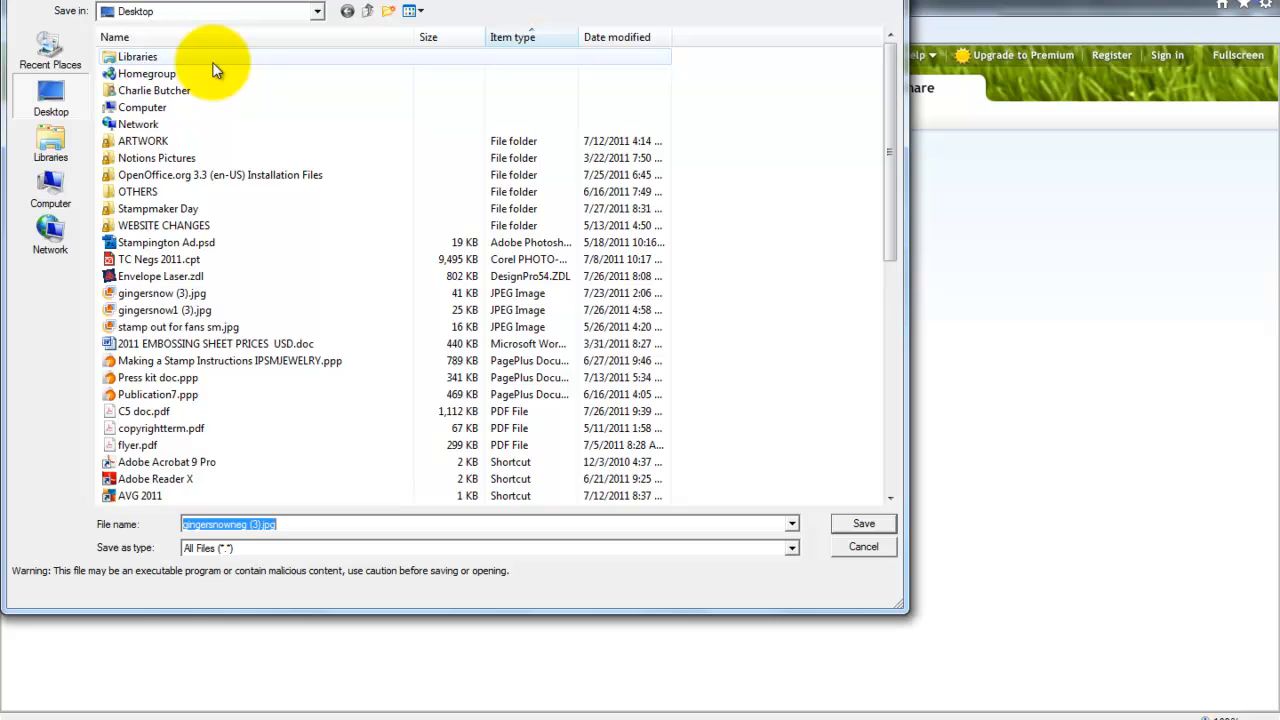
{"action": "left_click", "coordinate": [128, 210]}
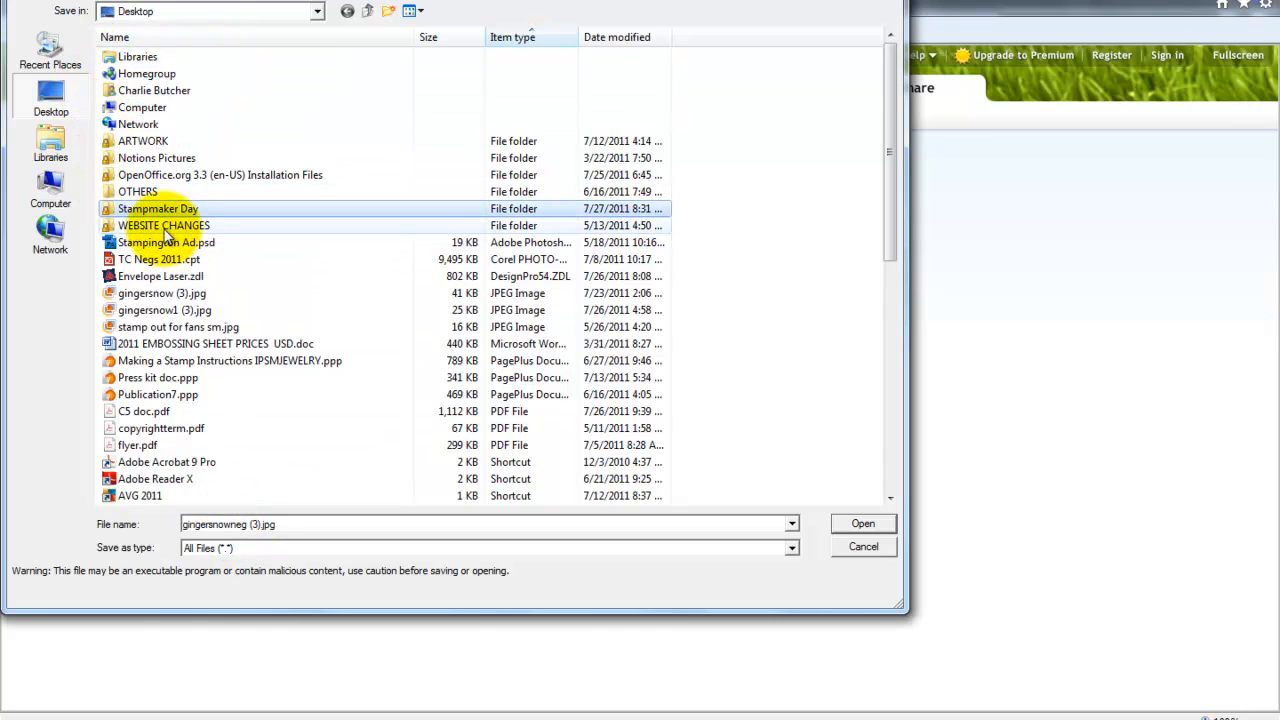
{"action": "double_click", "coordinate": [162, 210]}
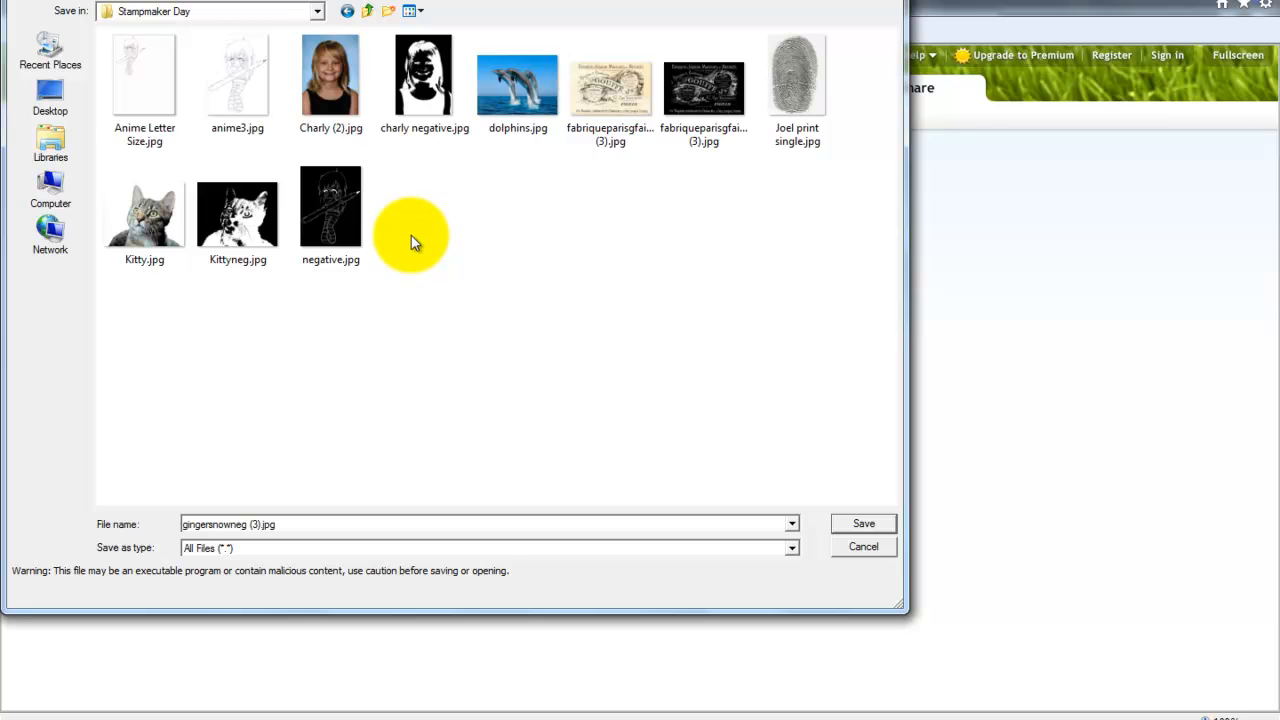
{"action": "left_click", "coordinate": [864, 524]}
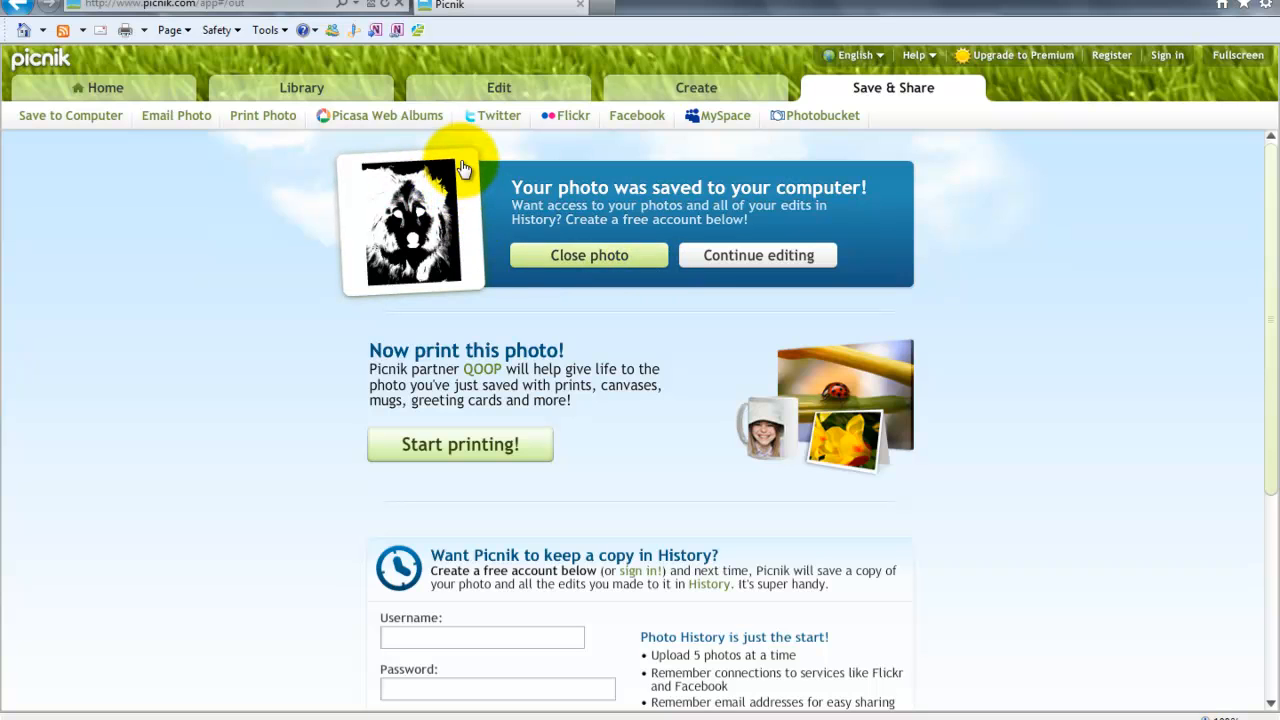
{"action": "left_click", "coordinate": [355, 270]}
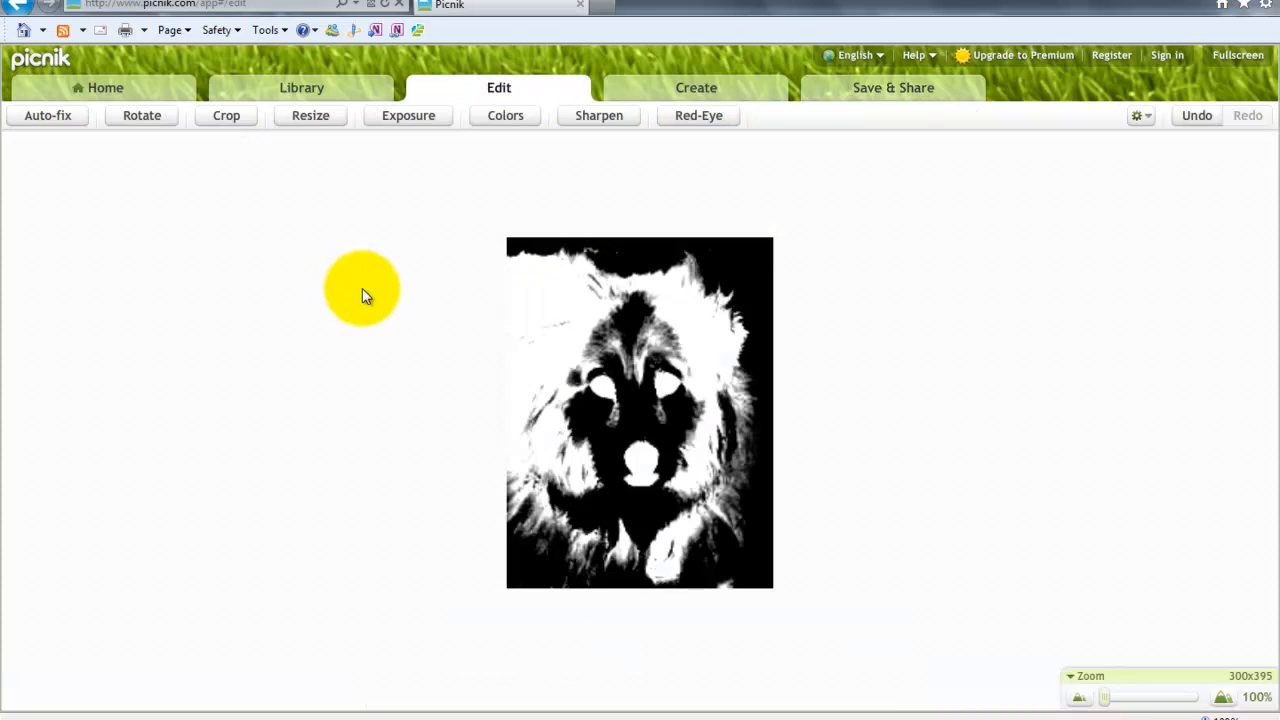